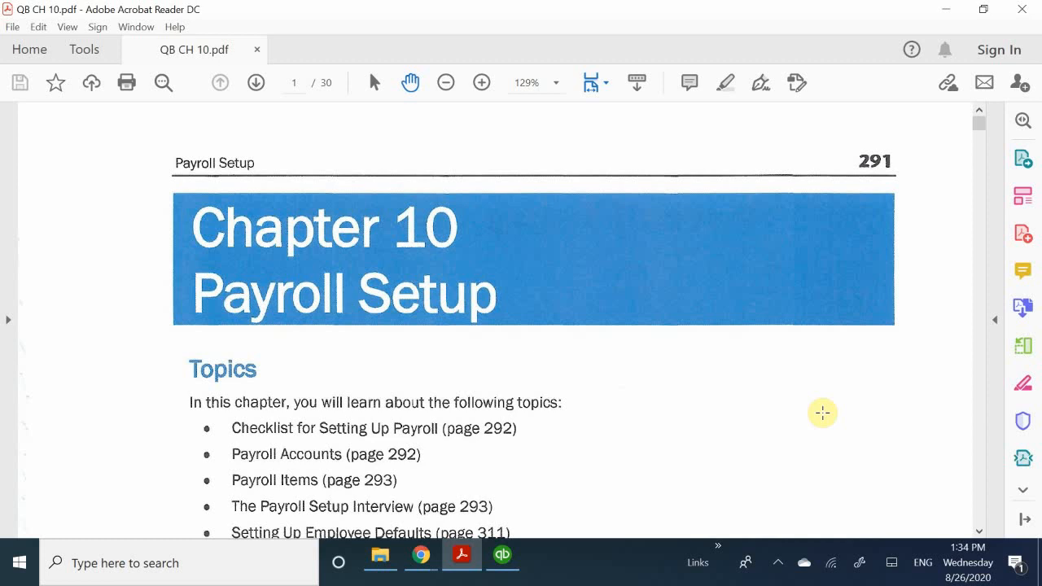
# Read through the Chapter 10 Payroll Setup introduction up to the Payroll Setup Checklist on page 292.
pyautogui.scroll(-3, 823, 413)
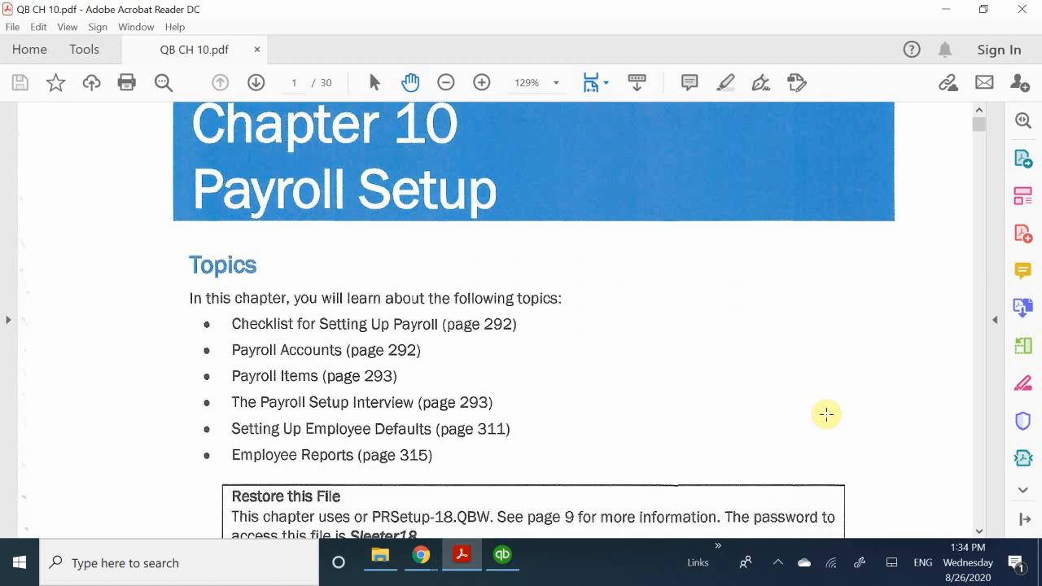
pyautogui.scroll(-5, 826, 414)
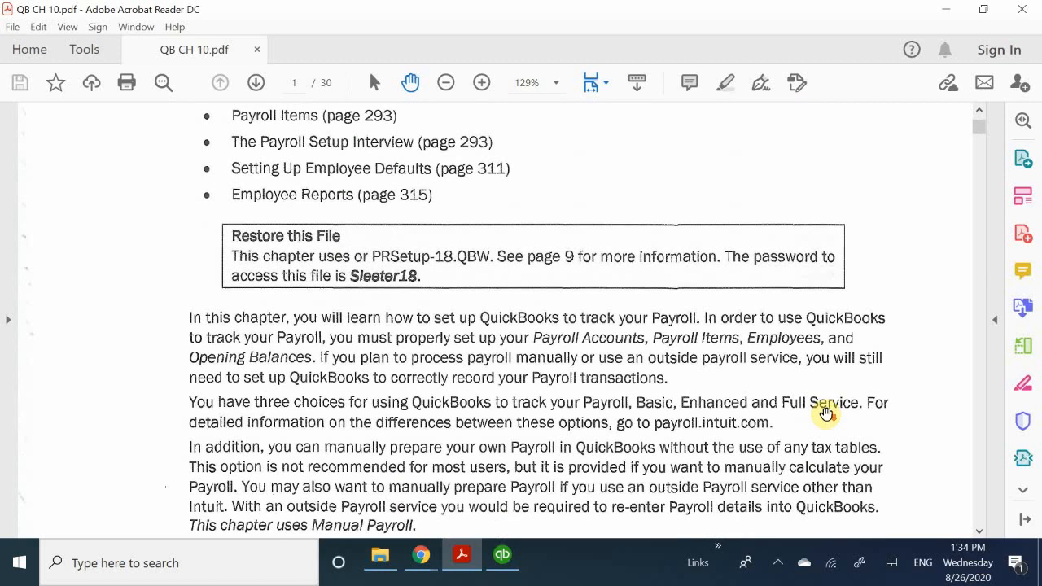
pyautogui.scroll(-5, 826, 414)
pyautogui.scroll(-3, 826, 415)
pyautogui.scroll(-6, 826, 414)
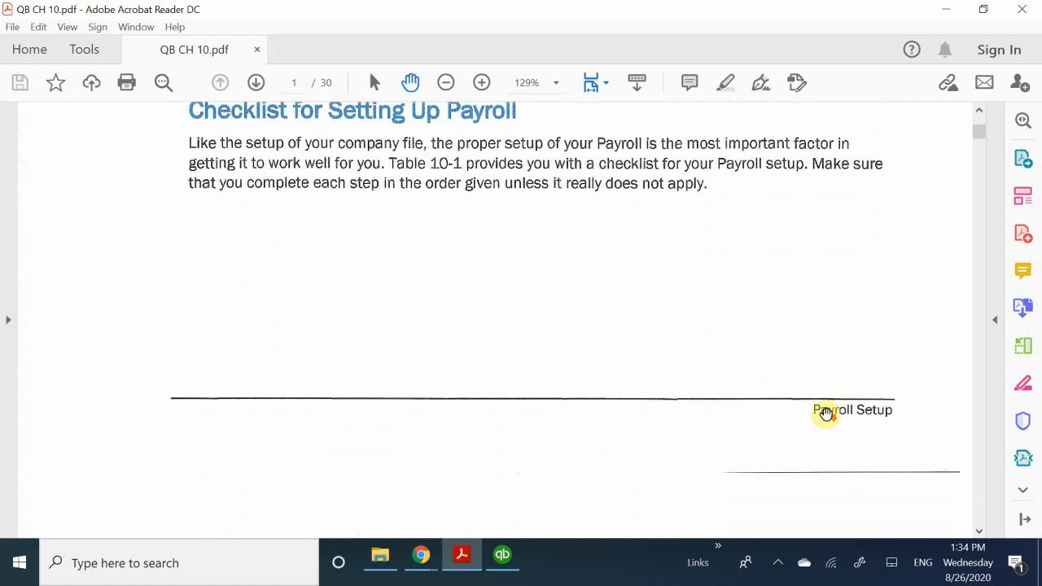
pyautogui.scroll(-6, 824, 416)
pyautogui.scroll(2, 824, 416)
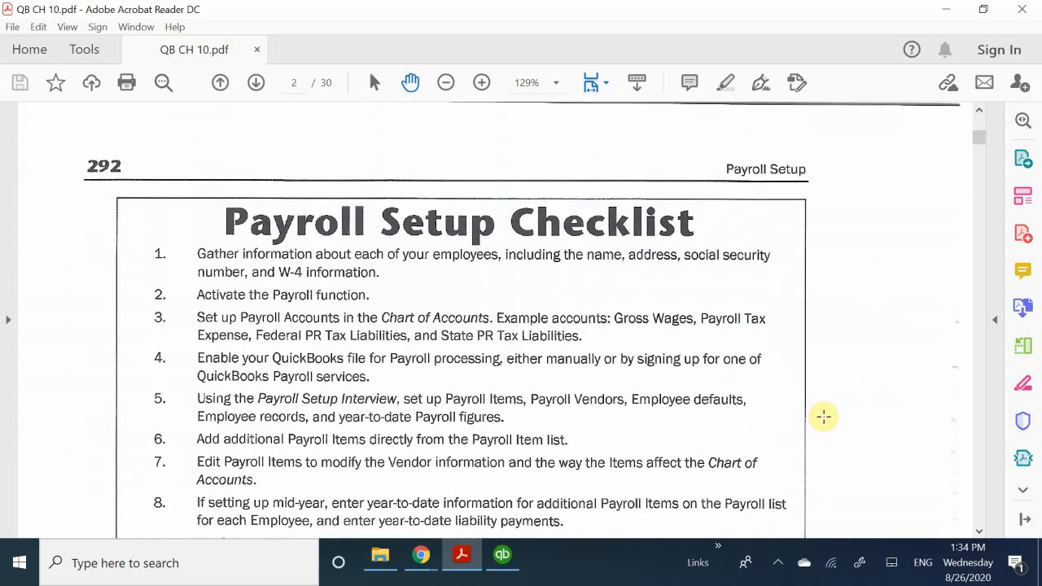
pyautogui.scroll(-1, 823, 417)
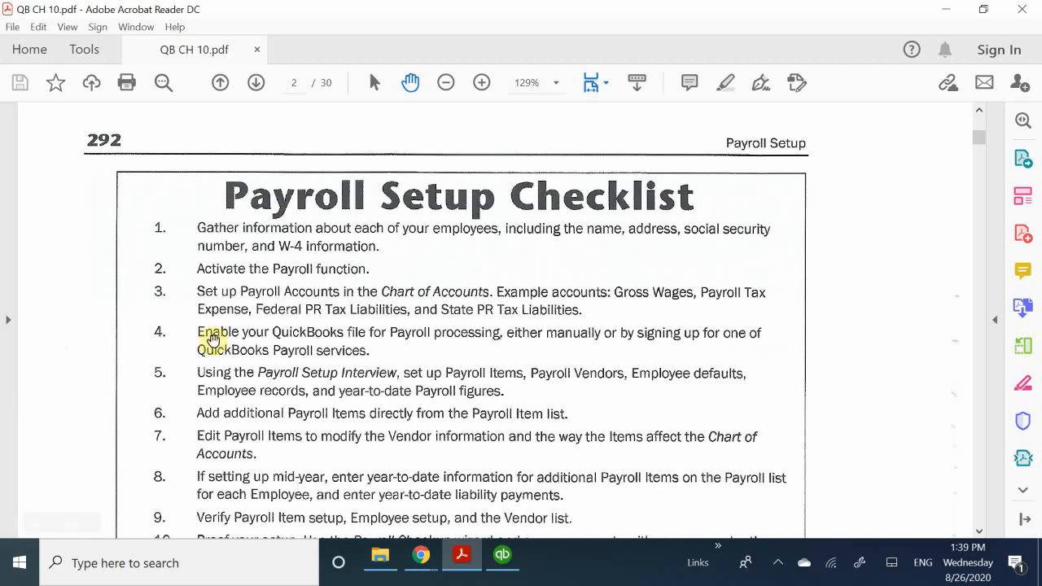
# Review the ten steps of the Payroll Setup Checklist in Table 10-1.
pyautogui.scroll(-3, 361, 239)
pyautogui.scroll(-2, 390, 248)
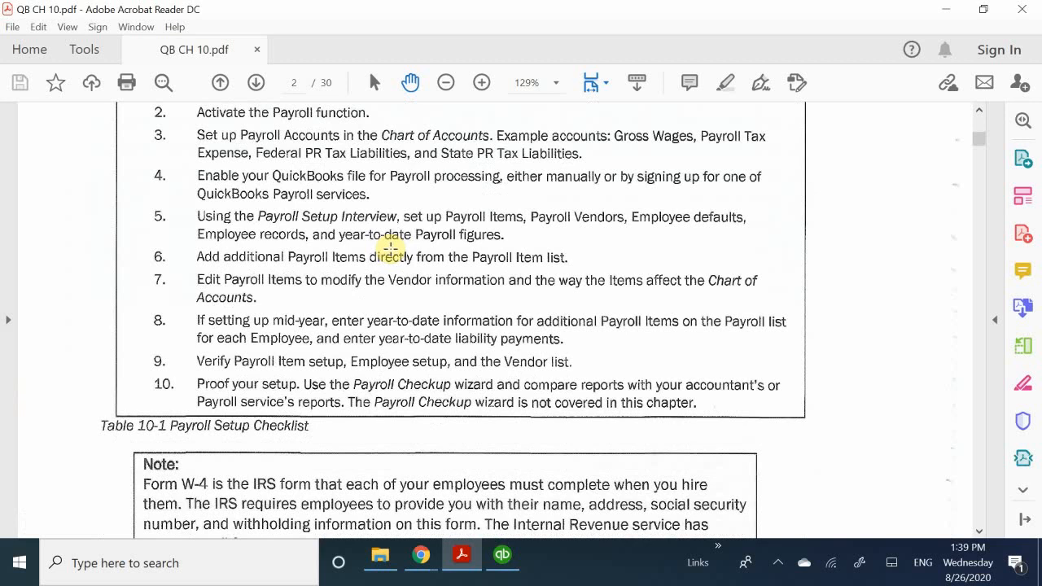
pyautogui.scroll(5, 391, 248)
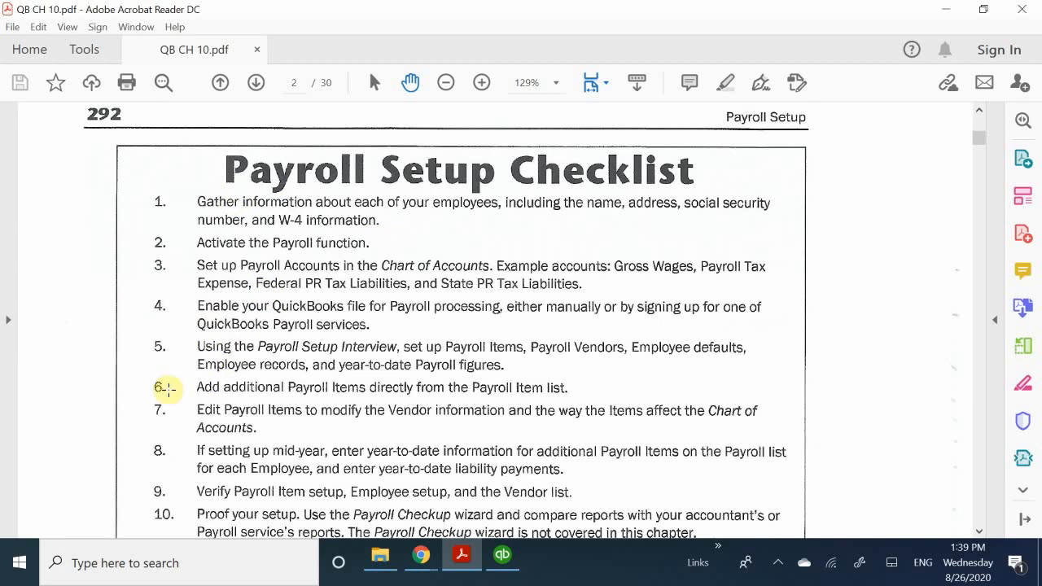
pyautogui.scroll(2, 221, 367)
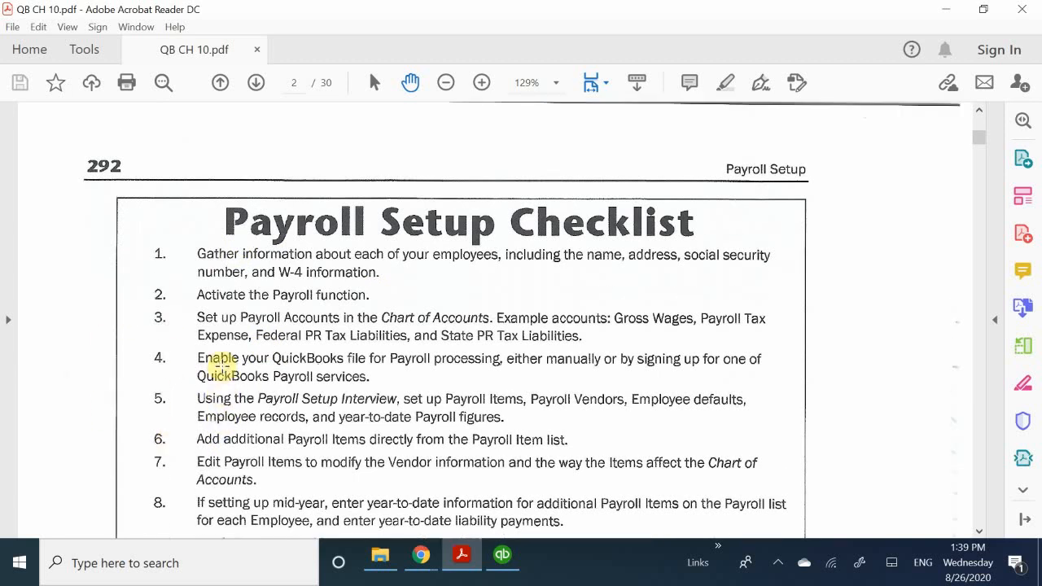
pyautogui.scroll(1, 221, 368)
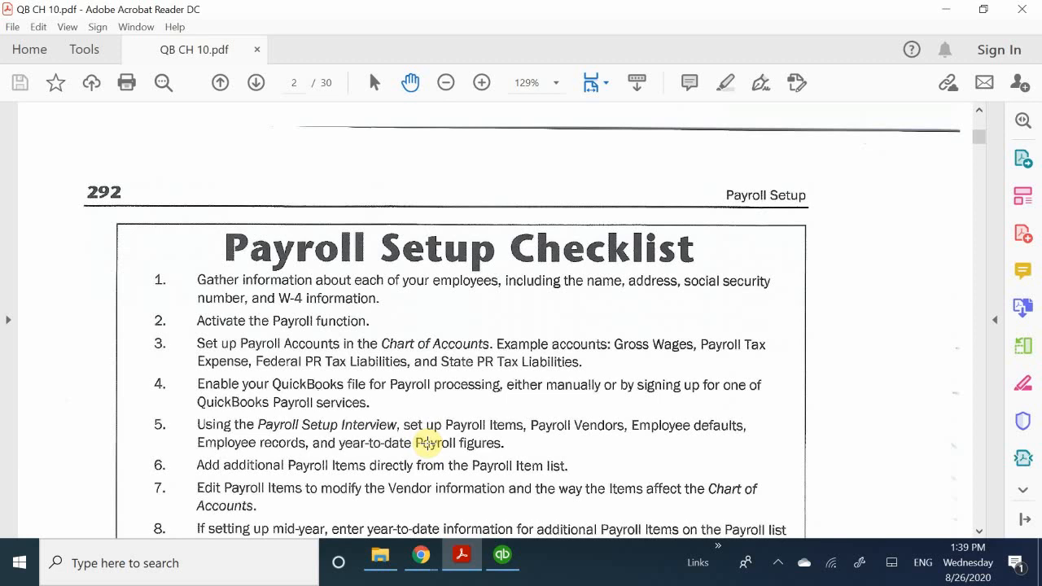
pyautogui.scroll(-1, 428, 443)
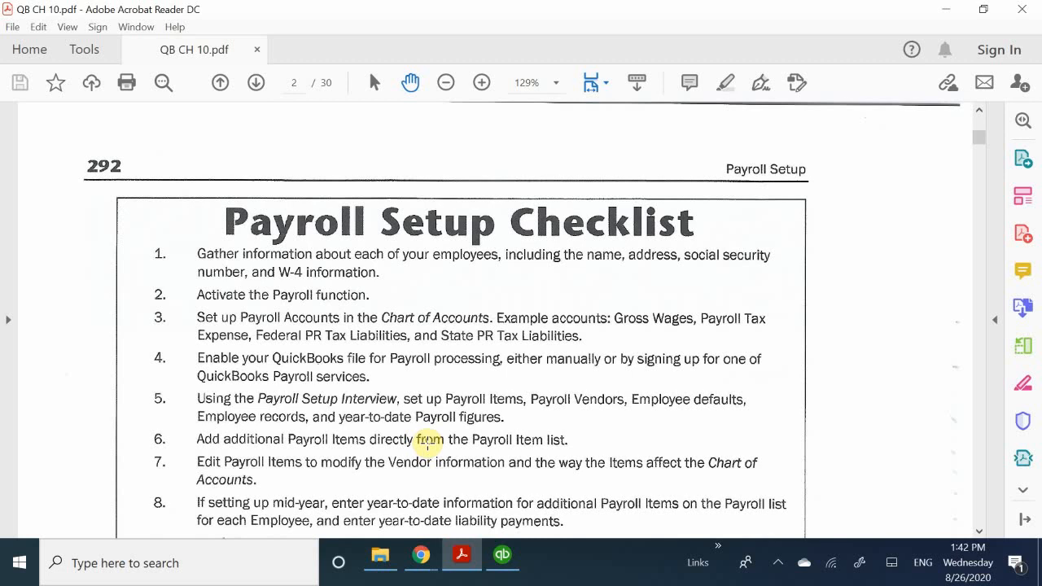
# Look through the Payroll Accounts section and on to the Payroll Items section on page 293.
pyautogui.scroll(-10, 427, 442)
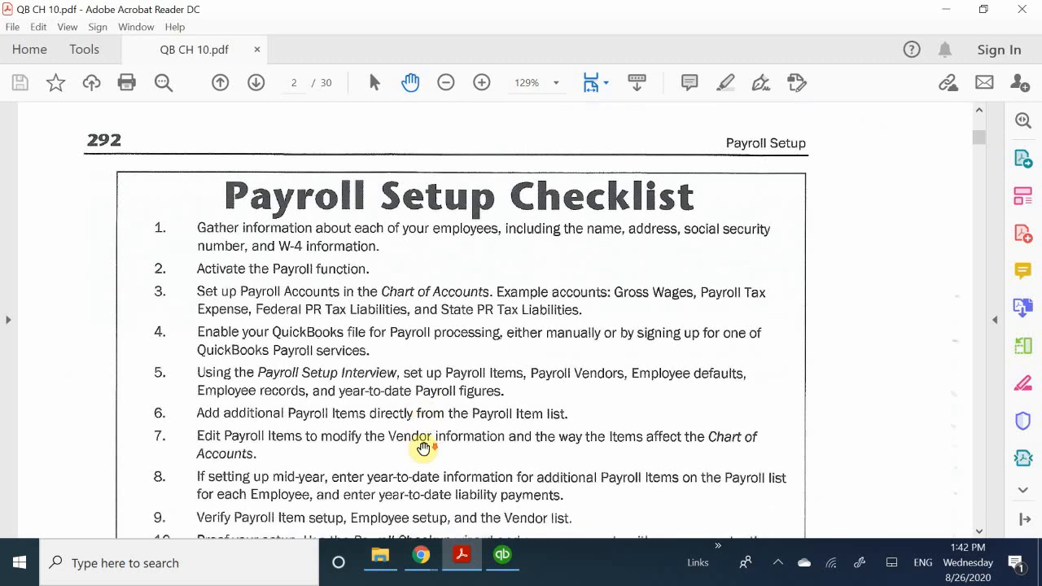
pyautogui.scroll(-7, 411, 466)
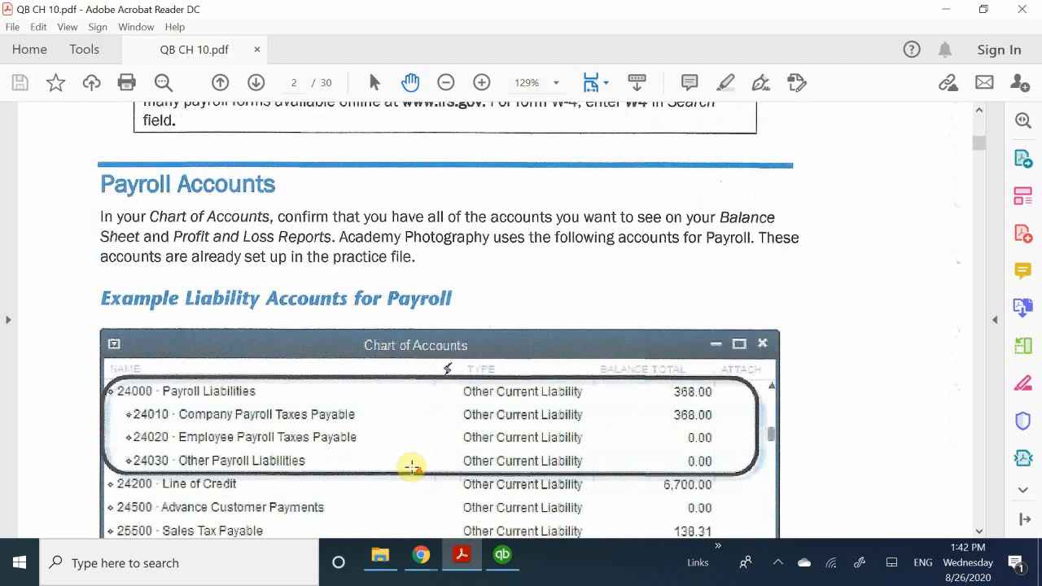
pyautogui.scroll(-12, 411, 466)
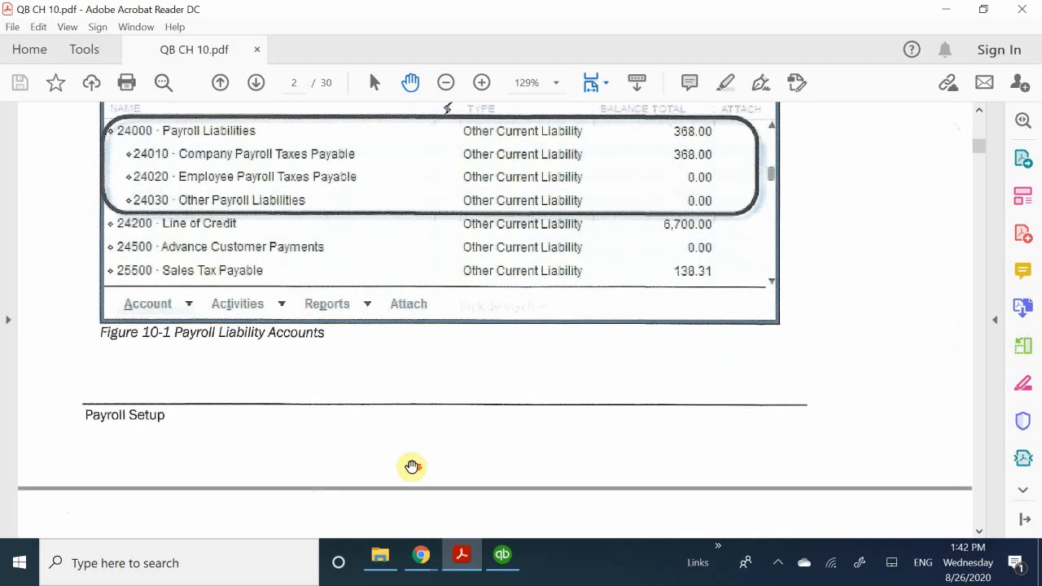
pyautogui.scroll(-8, 411, 466)
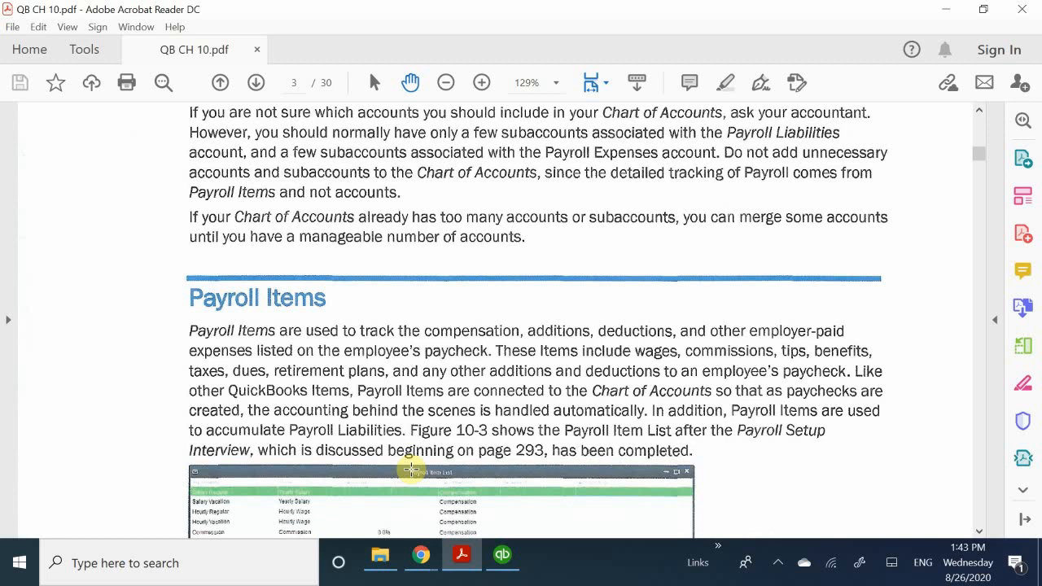
pyautogui.scroll(-3, 412, 469)
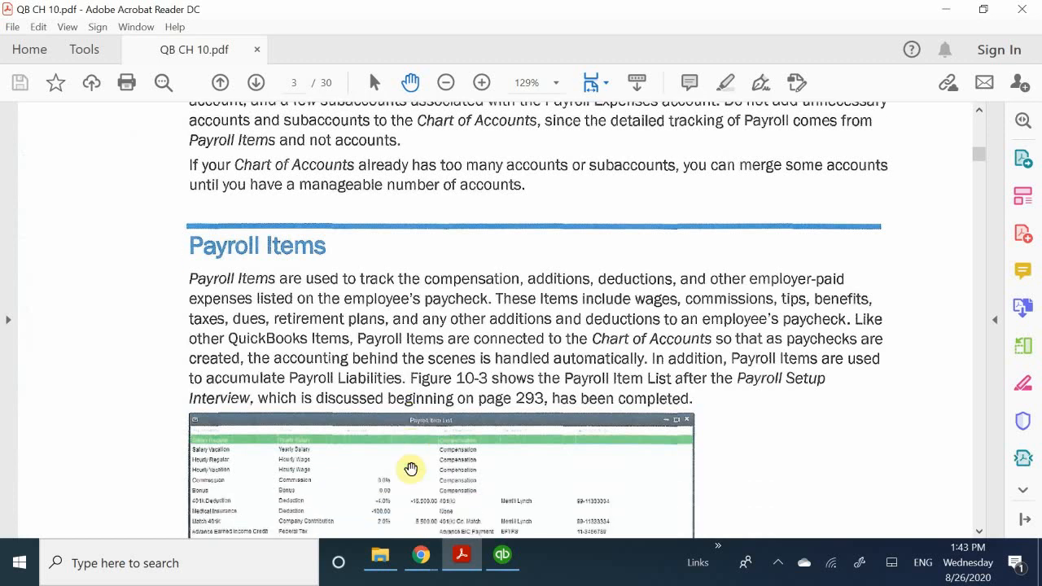
# Look back at the Checklist for Setting Up Payroll section and return to Example Liability Accounts for Payroll.
pyautogui.scroll(12, 411, 469)
pyautogui.scroll(10, 411, 469)
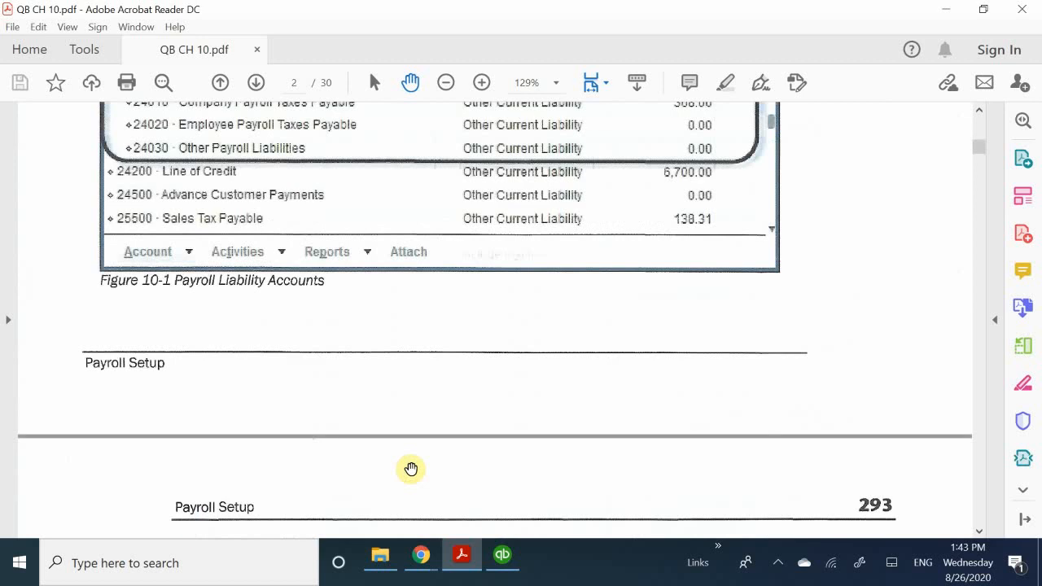
pyautogui.scroll(5, 411, 470)
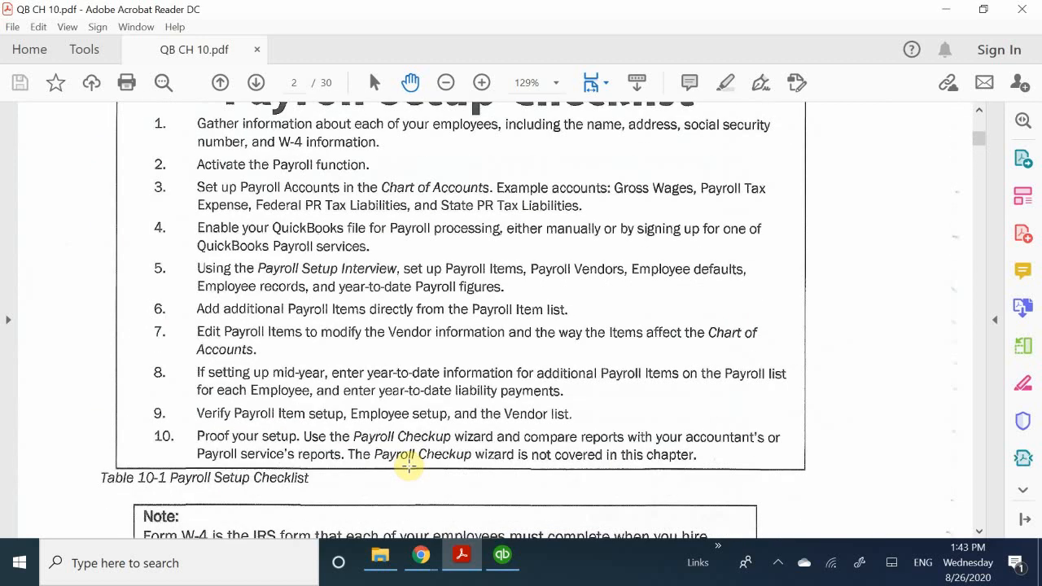
pyautogui.scroll(9, 408, 465)
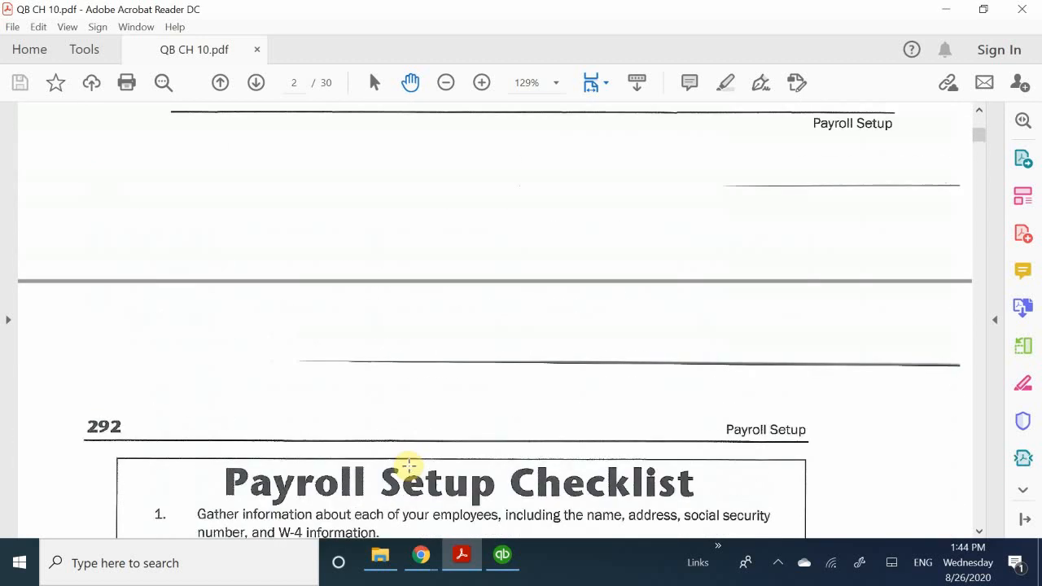
pyautogui.scroll(5, 408, 465)
pyautogui.scroll(5, 408, 465)
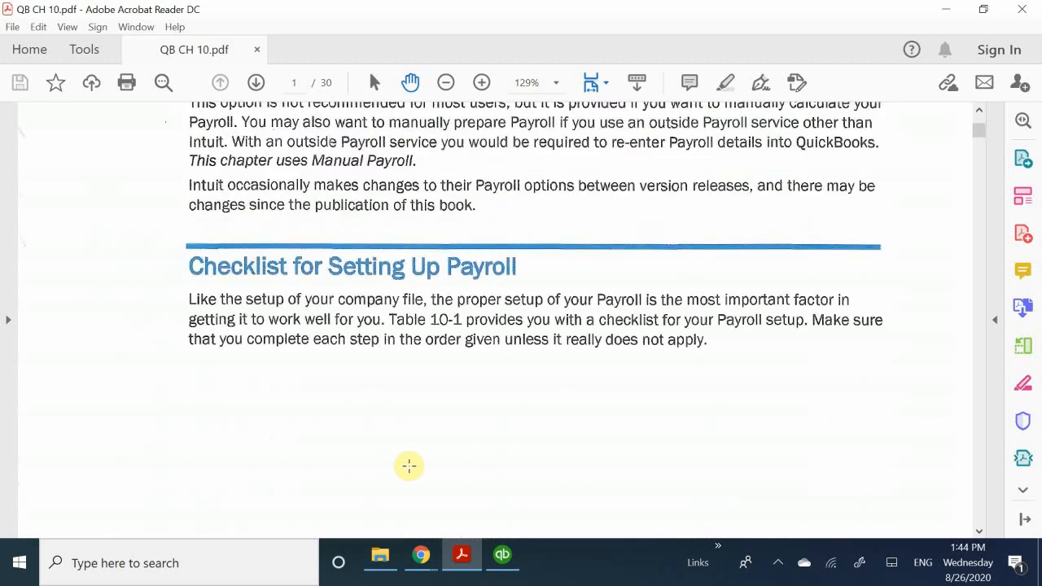
pyautogui.scroll(-10, 409, 465)
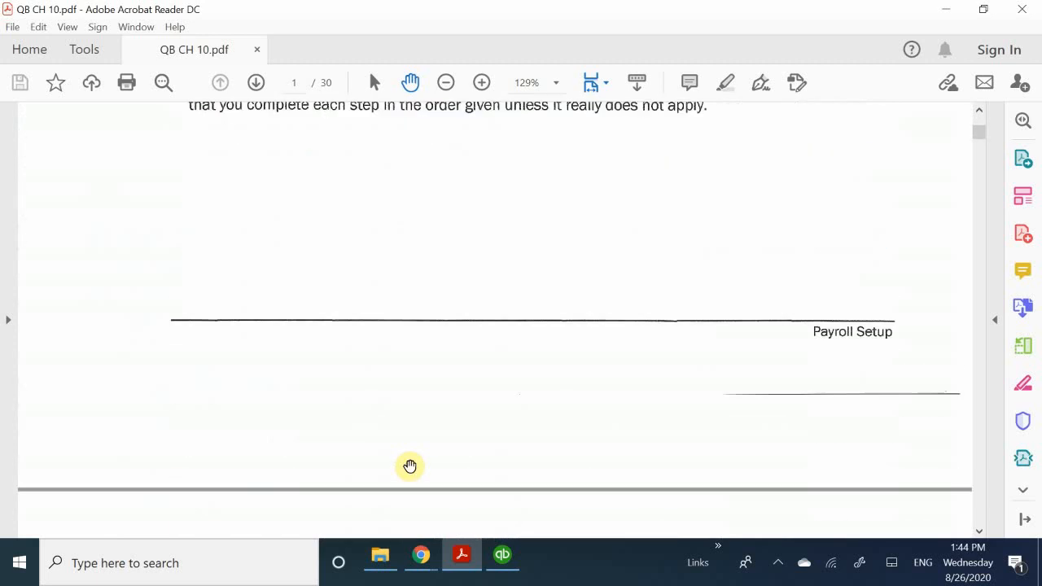
pyautogui.scroll(-20, 409, 465)
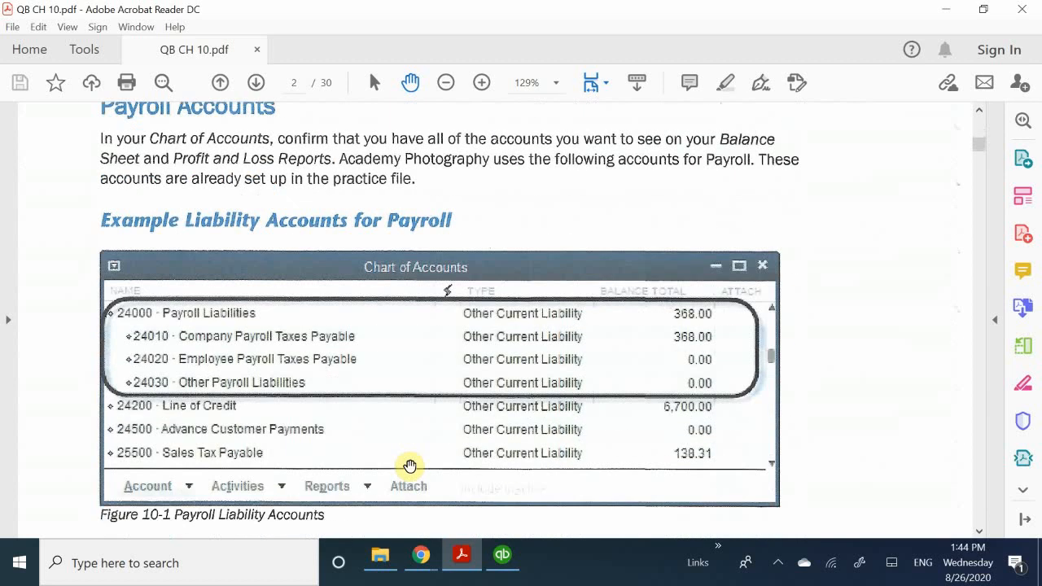
pyautogui.scroll(1, 409, 465)
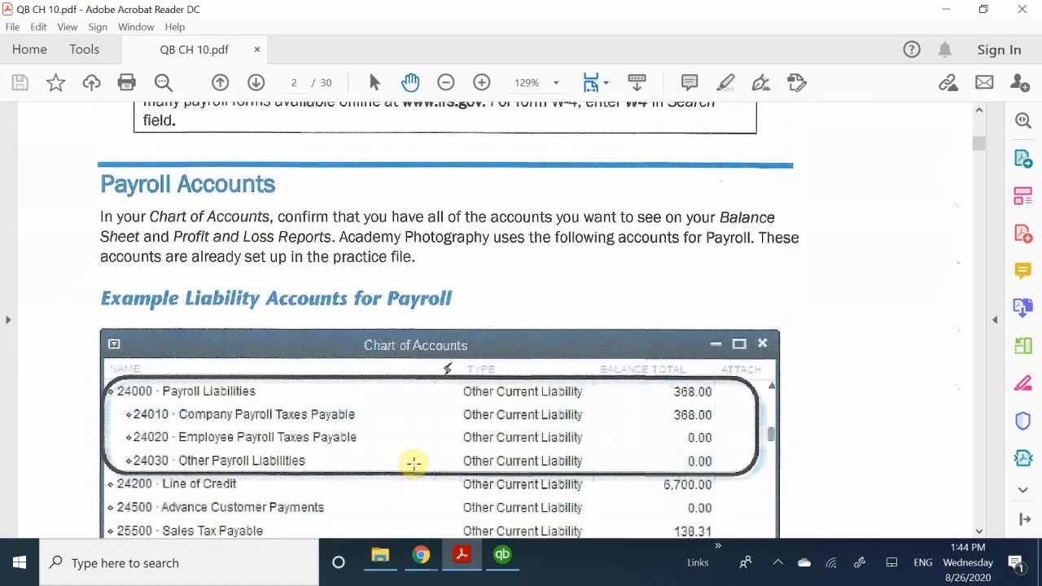
# Switch to QuickBooks Desktop, search the Chart of Accounts for "payroll" to examine the payroll accounts, and close it.
pyautogui.moveTo(505, 570)
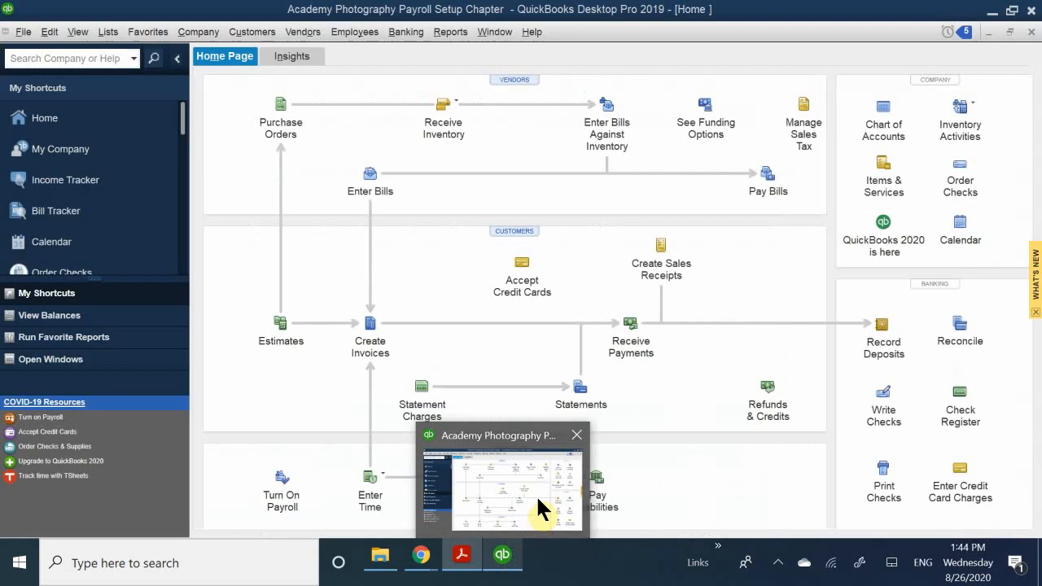
pyautogui.click(537, 495)
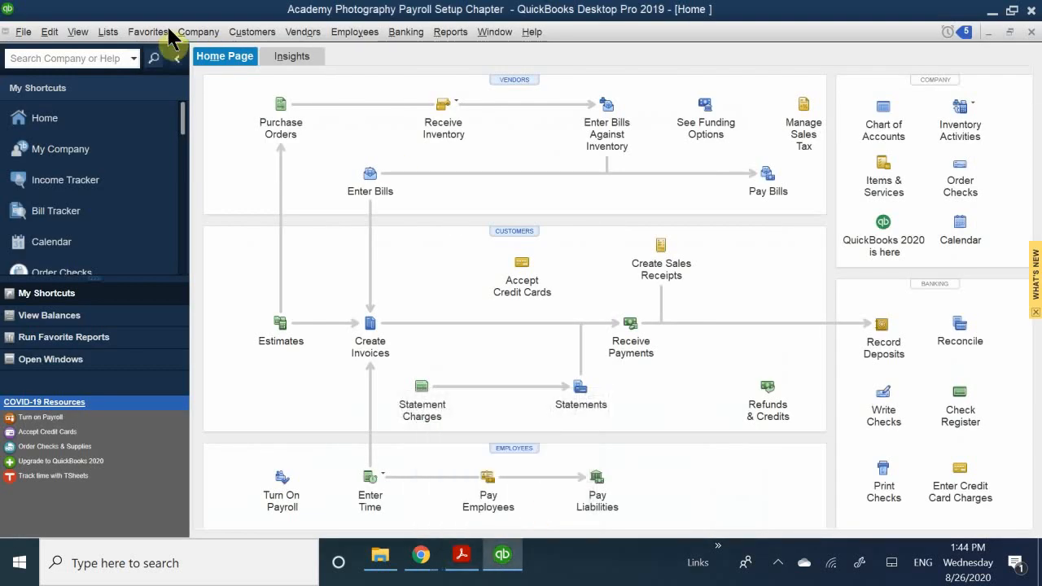
pyautogui.click(882, 114)
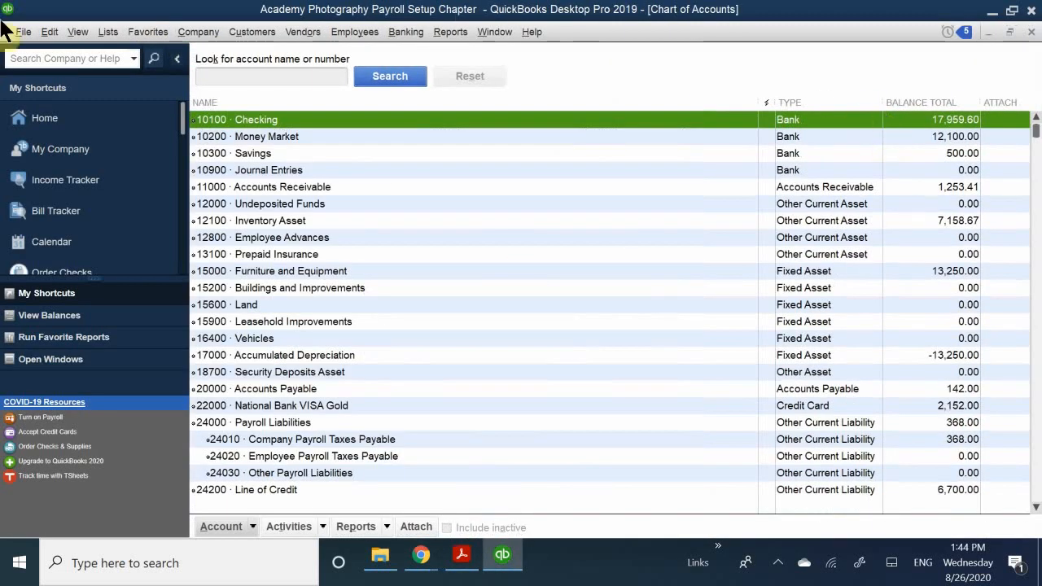
pyautogui.click(246, 78)
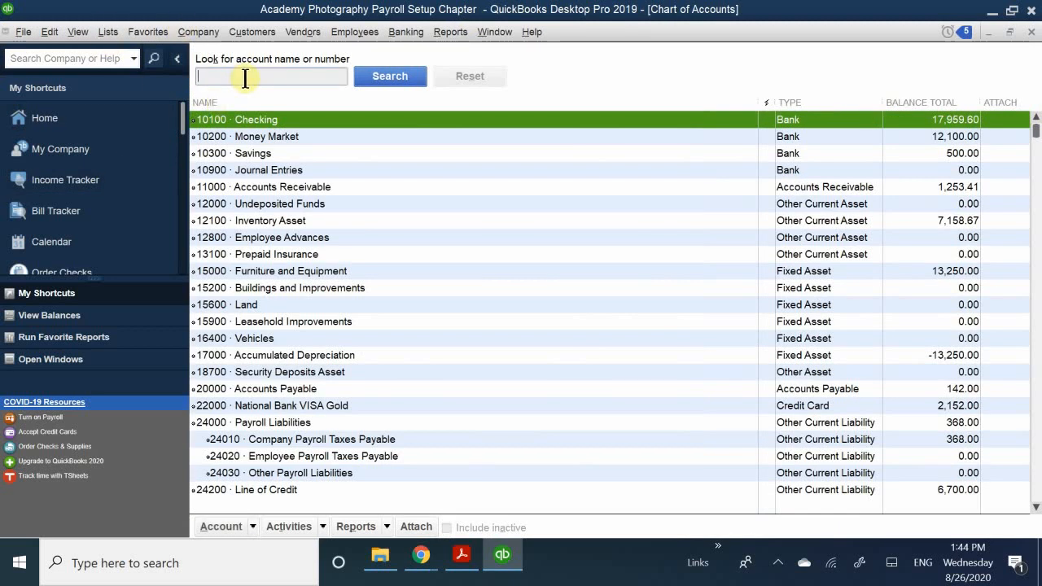
pyautogui.write('payroll')
pyautogui.press('Return')
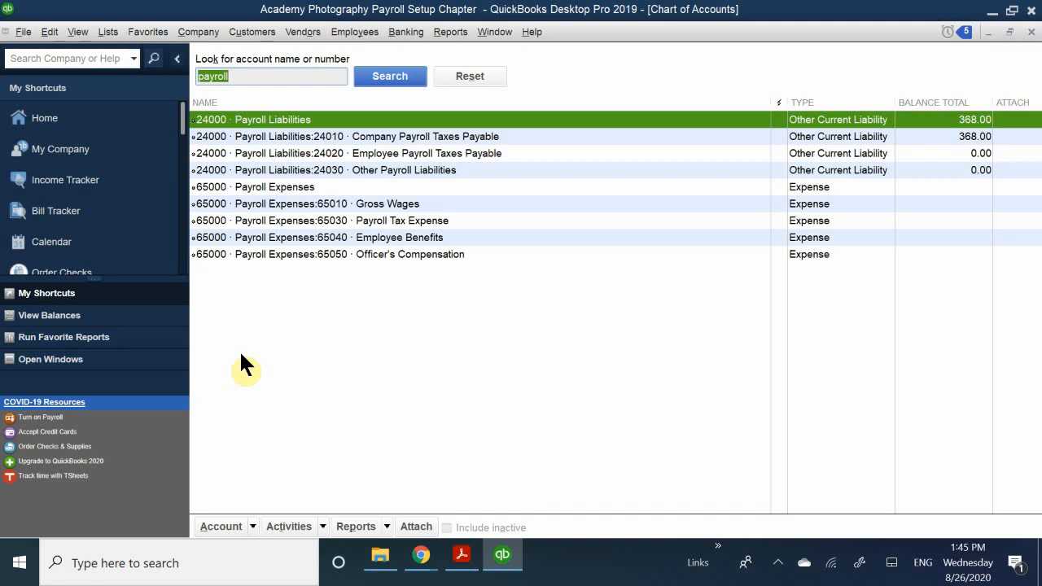
pyautogui.click(1031, 32)
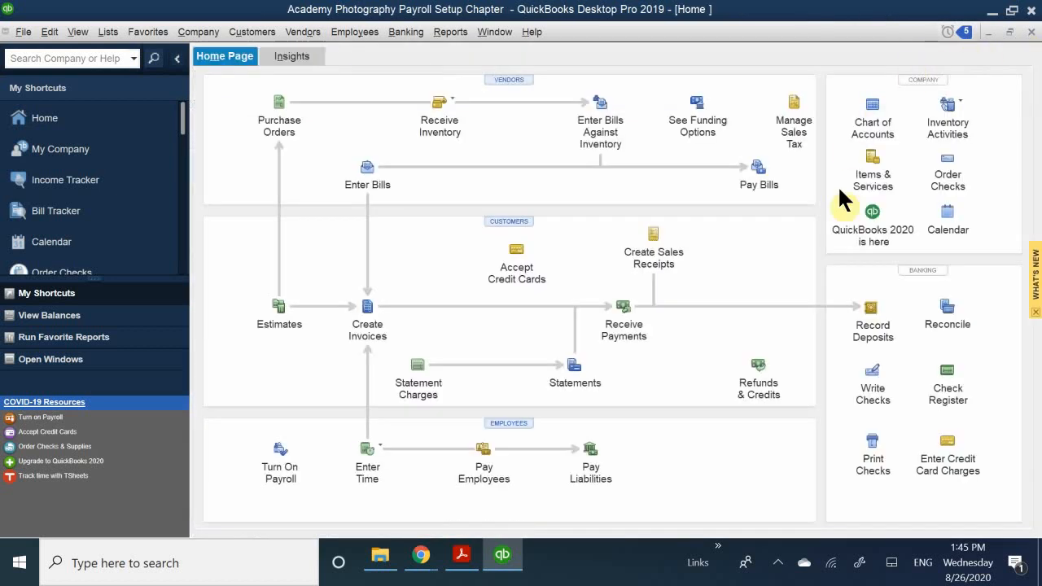
# Open the Items & Services list to examine the company's items, keeping QuickBooks open.
pyautogui.click(875, 181)
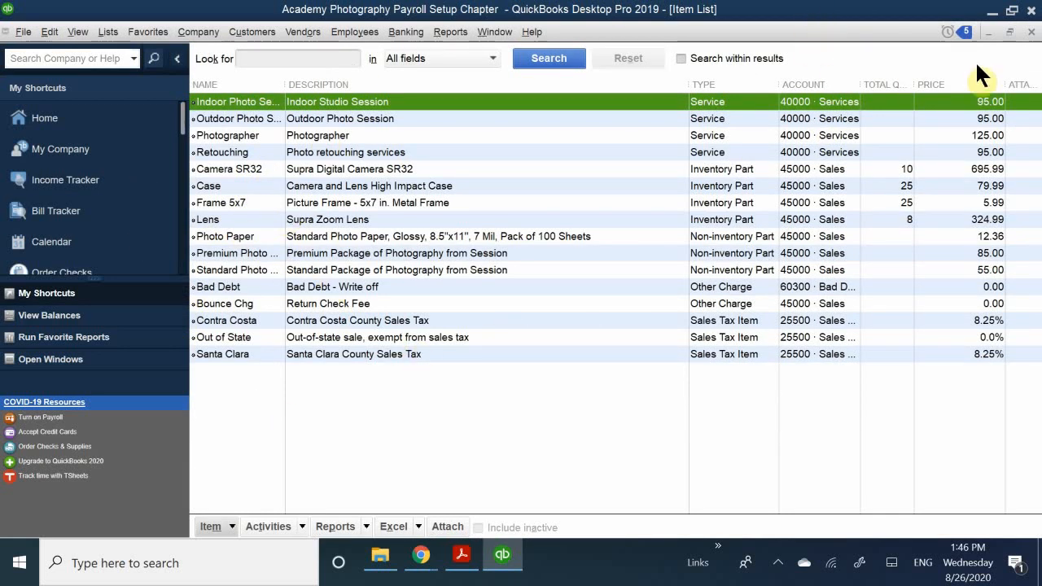
pyautogui.click(1030, 11)
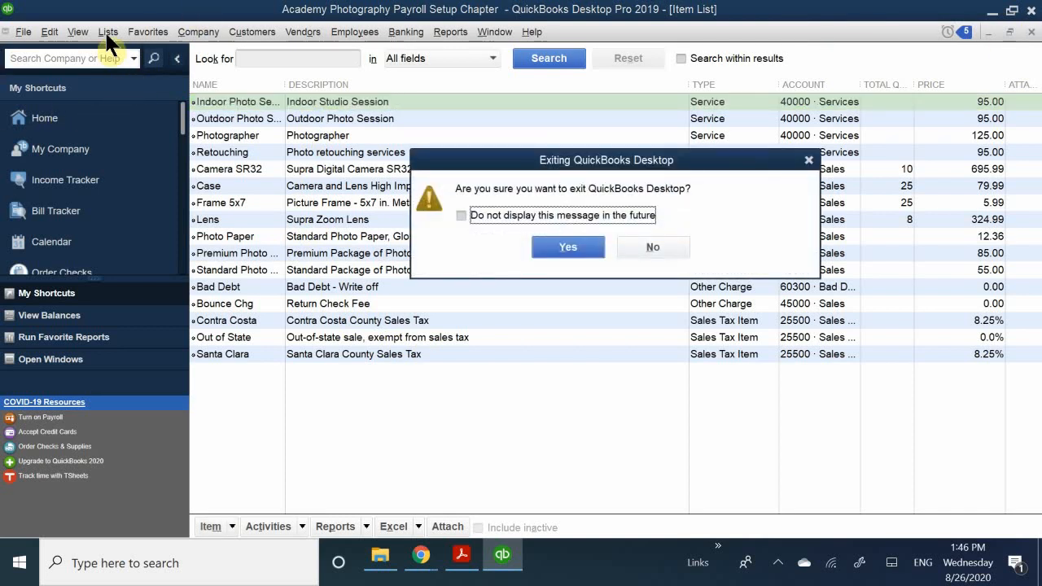
pyautogui.click(512, 214)
pyautogui.click(651, 249)
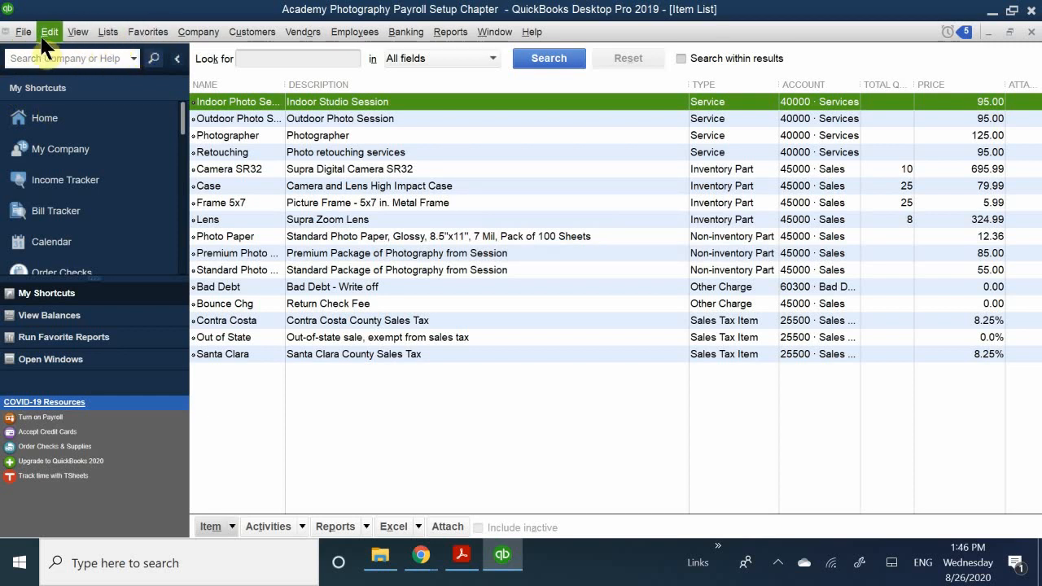
# Open the Payroll Item List to examine the payroll items, and close both item lists.
pyautogui.click(106, 34)
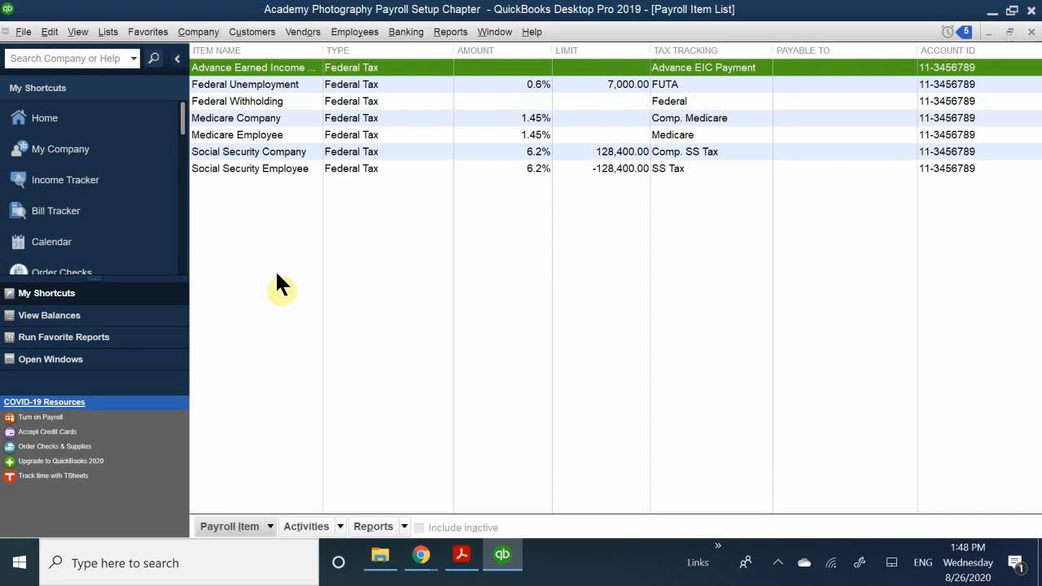
pyautogui.click(1029, 32)
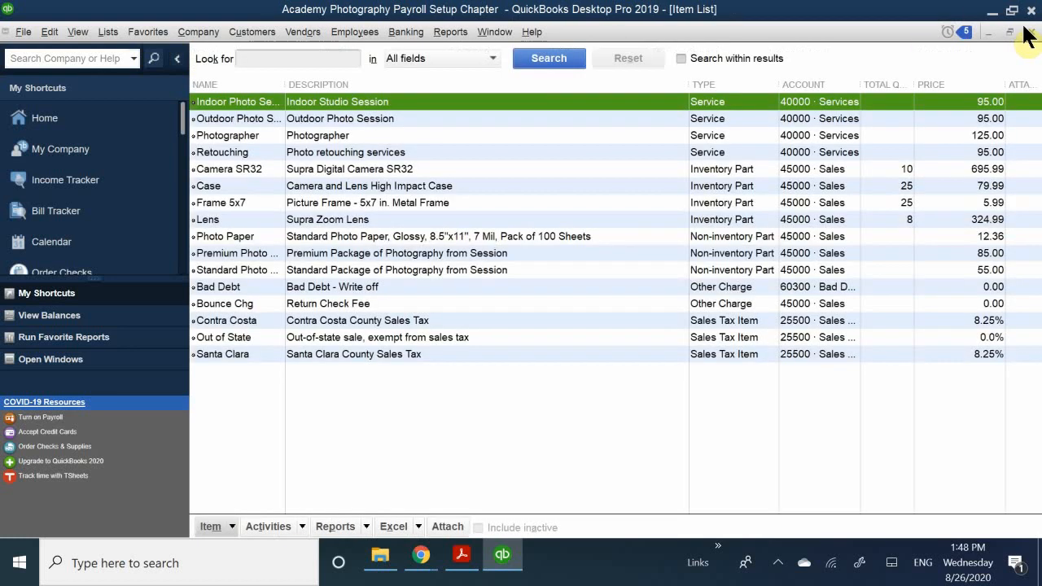
pyautogui.click(1028, 32)
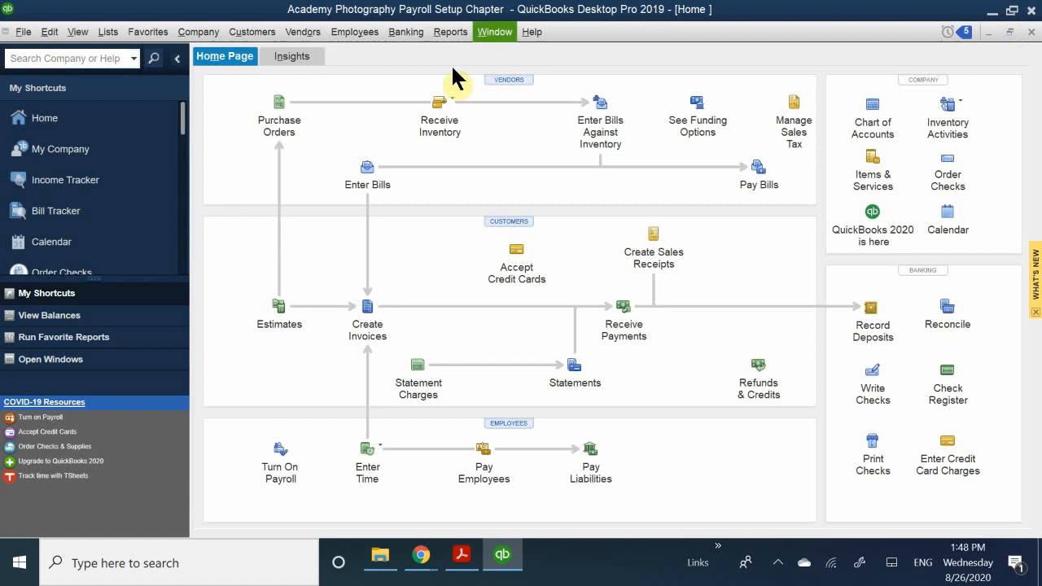
# Open the Turn On Payroll page to view the available payroll service plans.
pyautogui.click(280, 461)
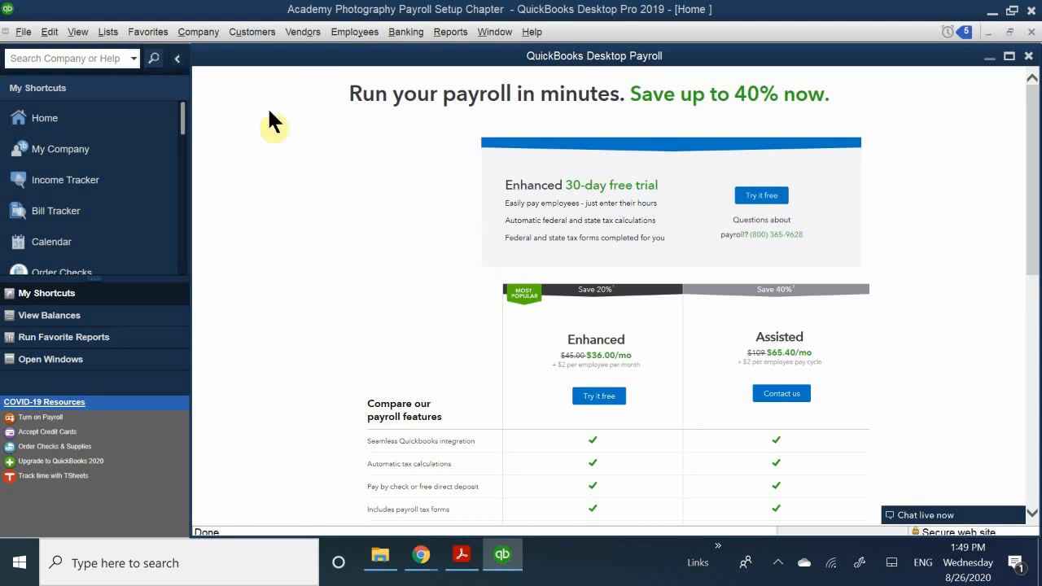
# Examine the Enhanced and Assisted payroll plans, comparing their prices and included payroll features.
pyautogui.scroll(-1, 480, 273)
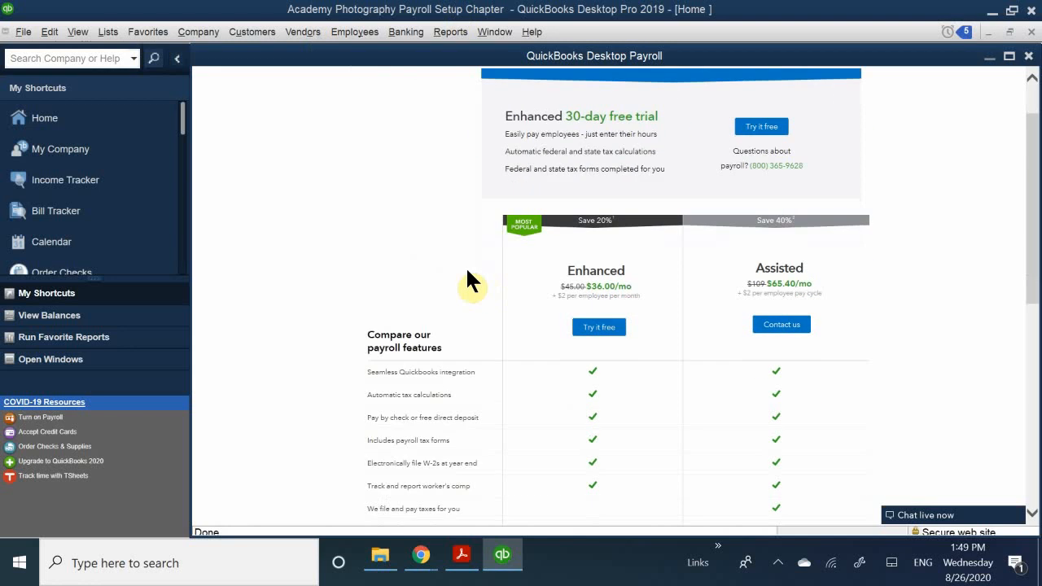
pyautogui.scroll(-2, 468, 281)
pyautogui.scroll(2, 468, 280)
pyautogui.scroll(-3, 819, 285)
pyautogui.scroll(-3, 819, 282)
pyautogui.scroll(7, 819, 284)
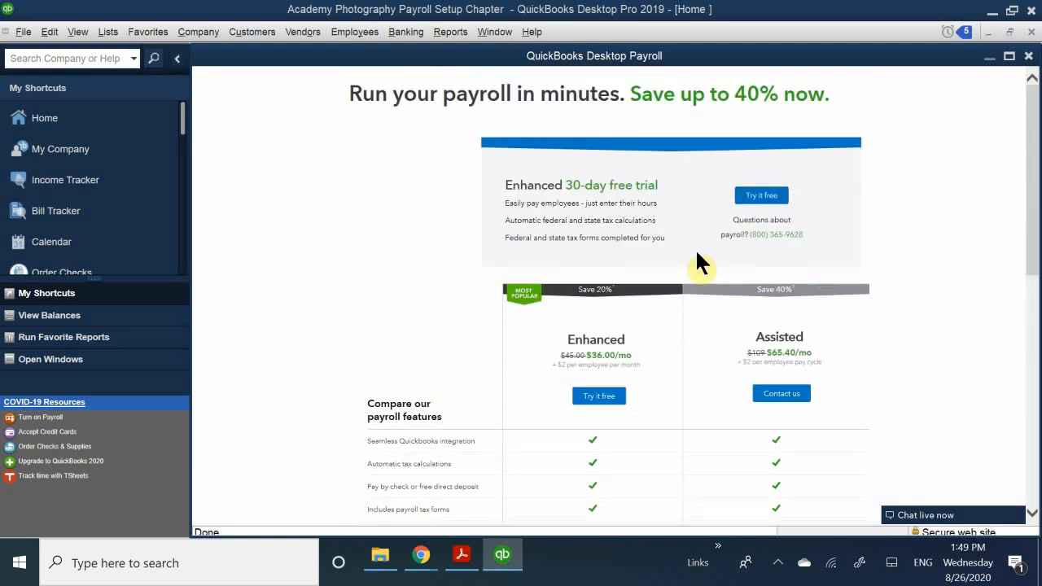
pyautogui.scroll(-2, 561, 372)
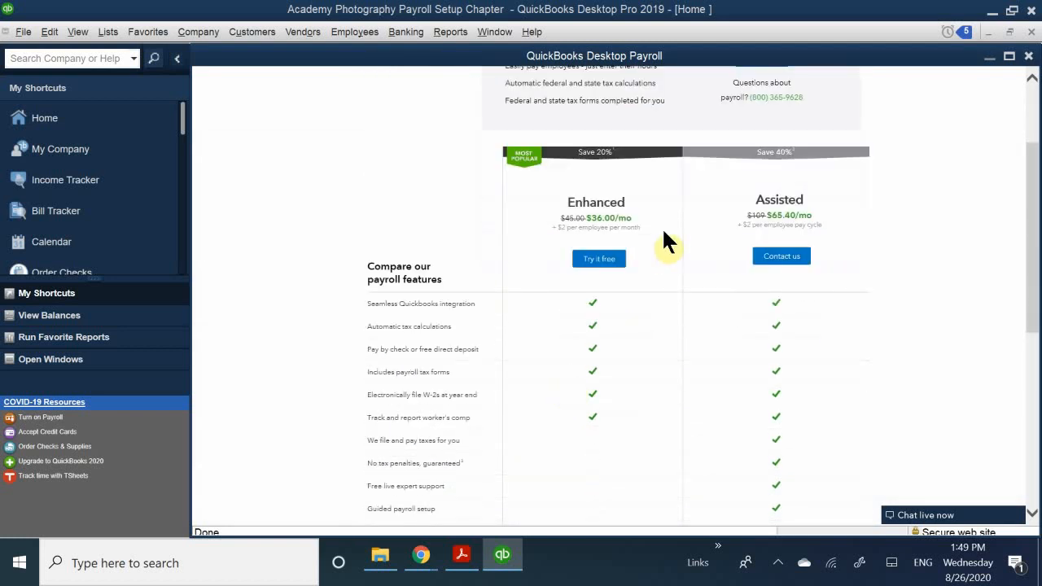
pyautogui.scroll(-3, 819, 379)
pyautogui.scroll(5, 819, 379)
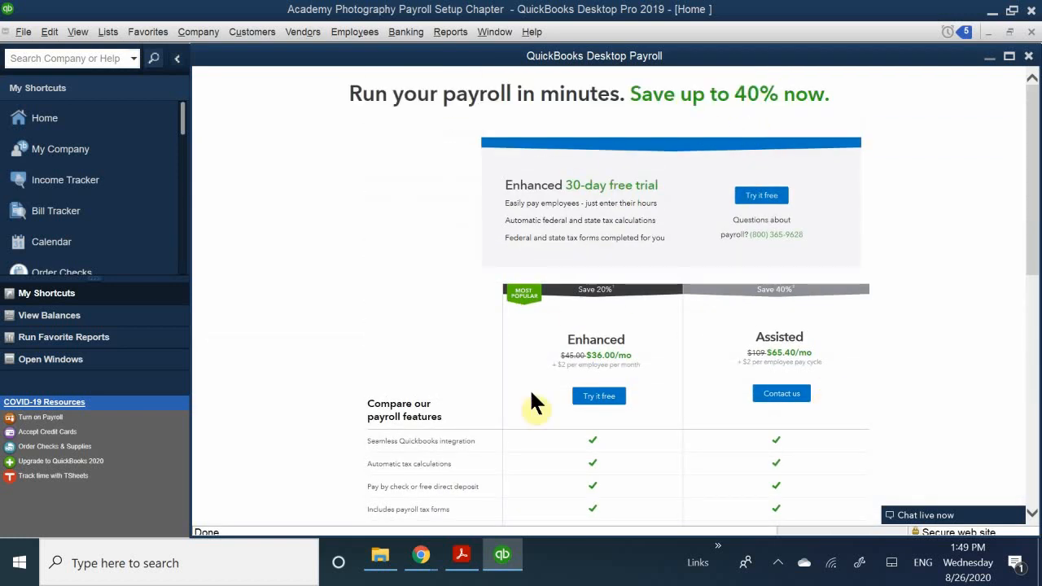
# Switch to the QB CH 10 PDF in Acrobat Reader and skim from the payroll accounts to the Payroll Setup Interview's compensation section.
pyautogui.click(462, 554)
pyautogui.scroll(-10, 513, 400)
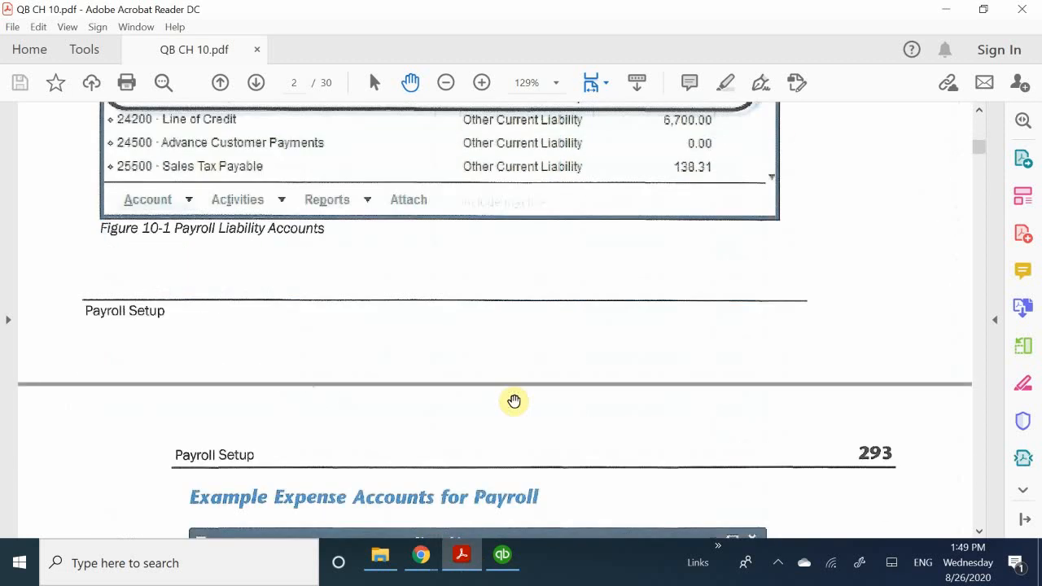
pyautogui.scroll(-10, 514, 401)
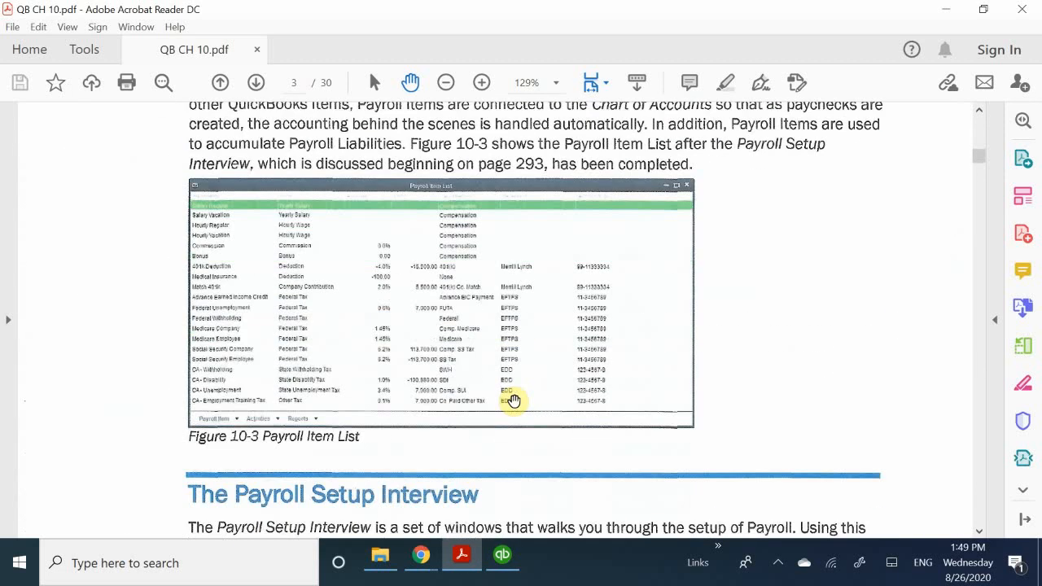
pyautogui.scroll(-10, 514, 400)
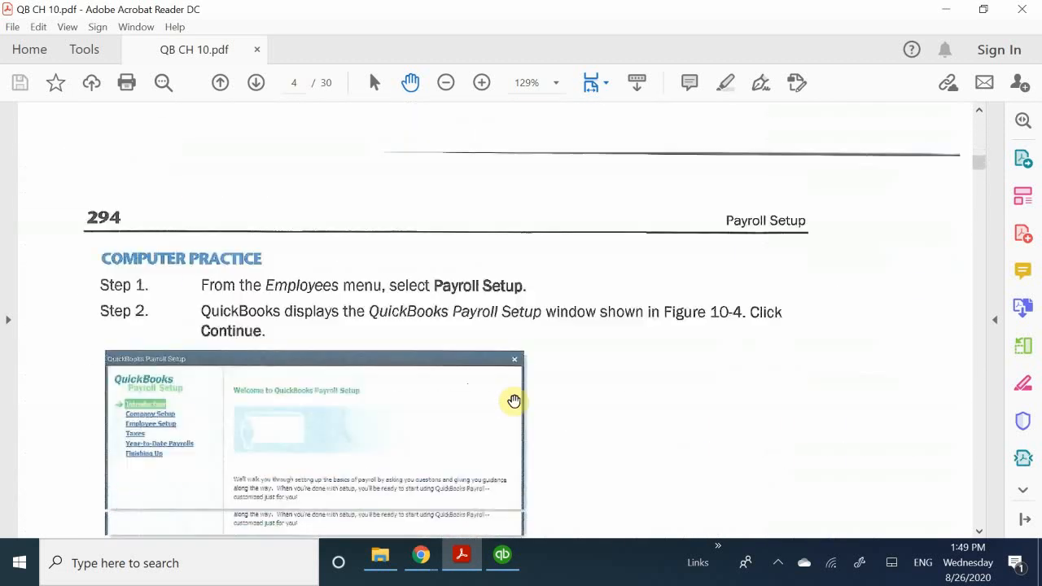
pyautogui.scroll(-10, 513, 400)
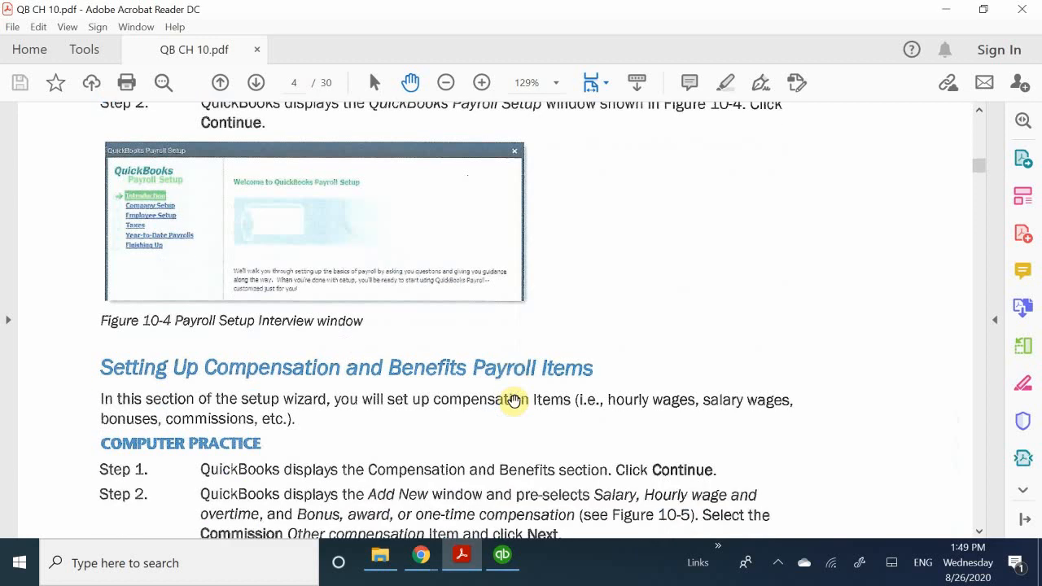
pyautogui.scroll(-10, 513, 401)
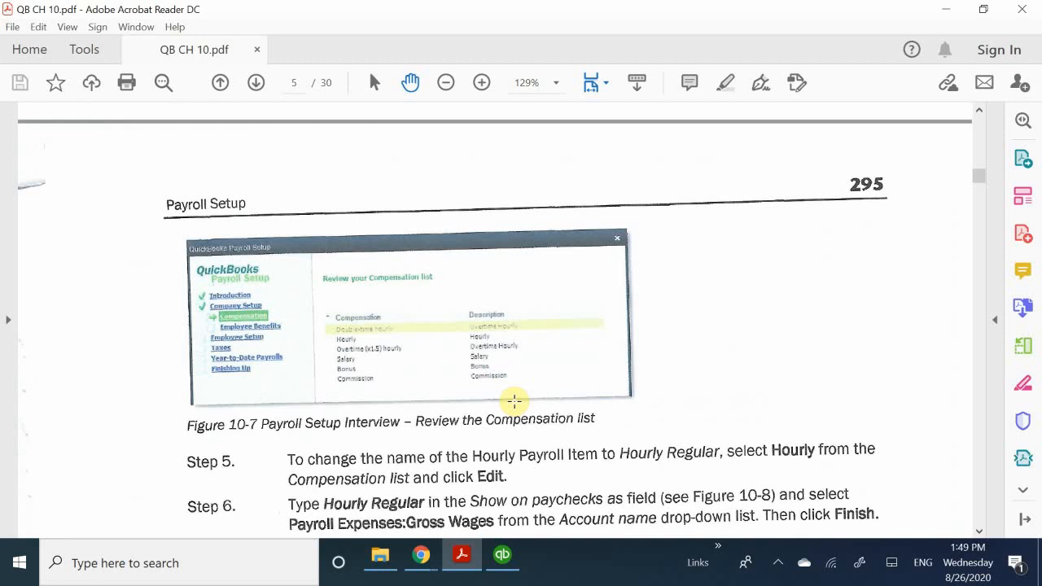
# Read through the payroll setup instructions for compensation items, employee benefits and employee-paid health insurance.
pyautogui.scroll(-20, 514, 400)
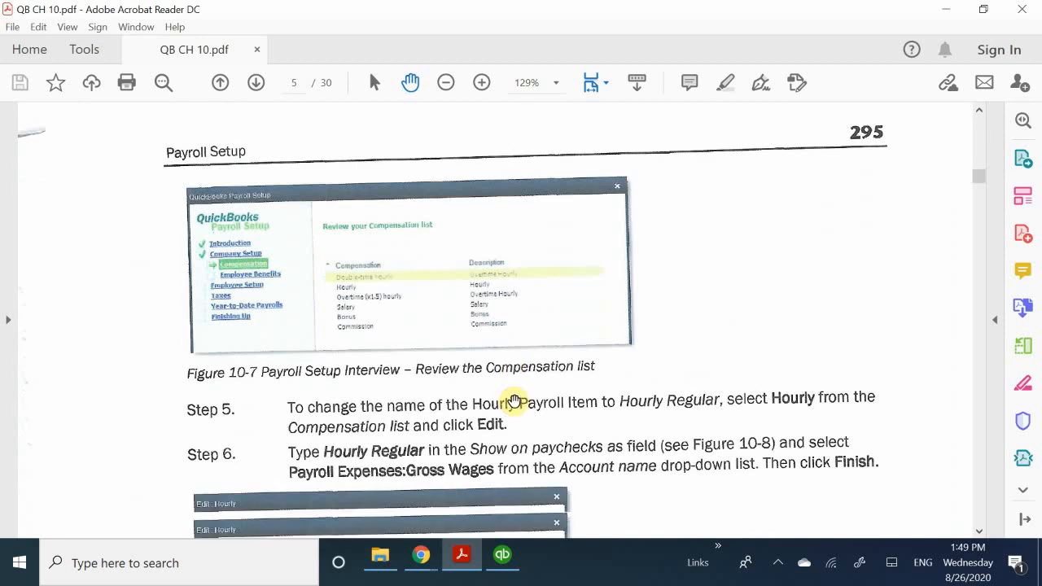
pyautogui.scroll(-20, 513, 400)
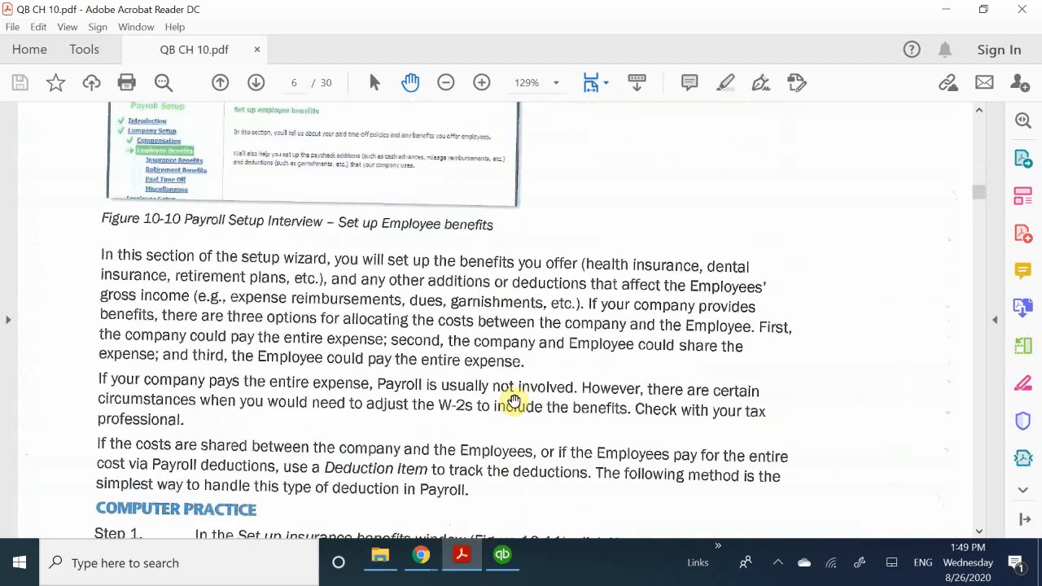
pyautogui.scroll(-20, 513, 400)
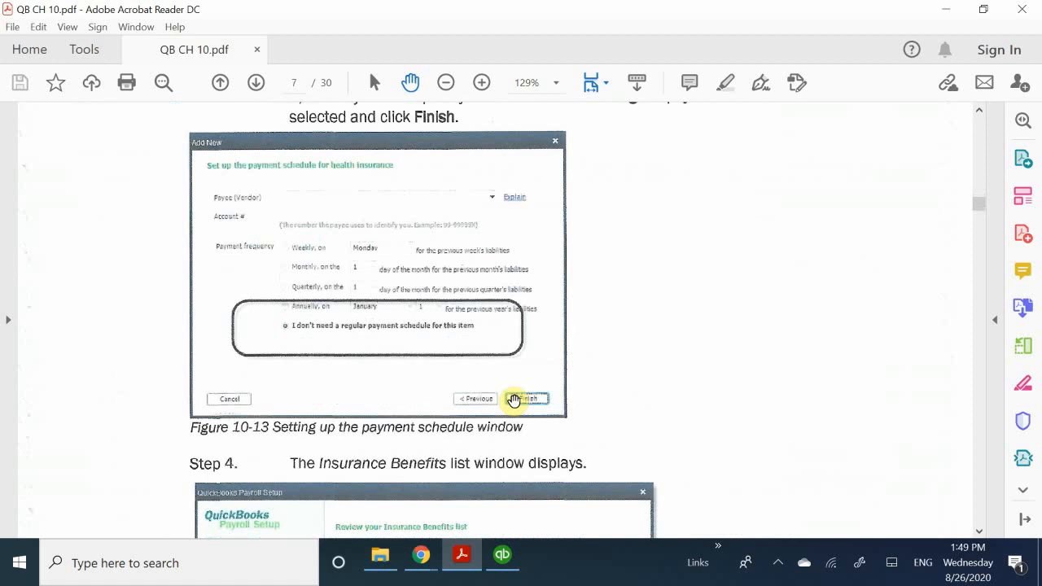
pyautogui.scroll(-15, 520, 386)
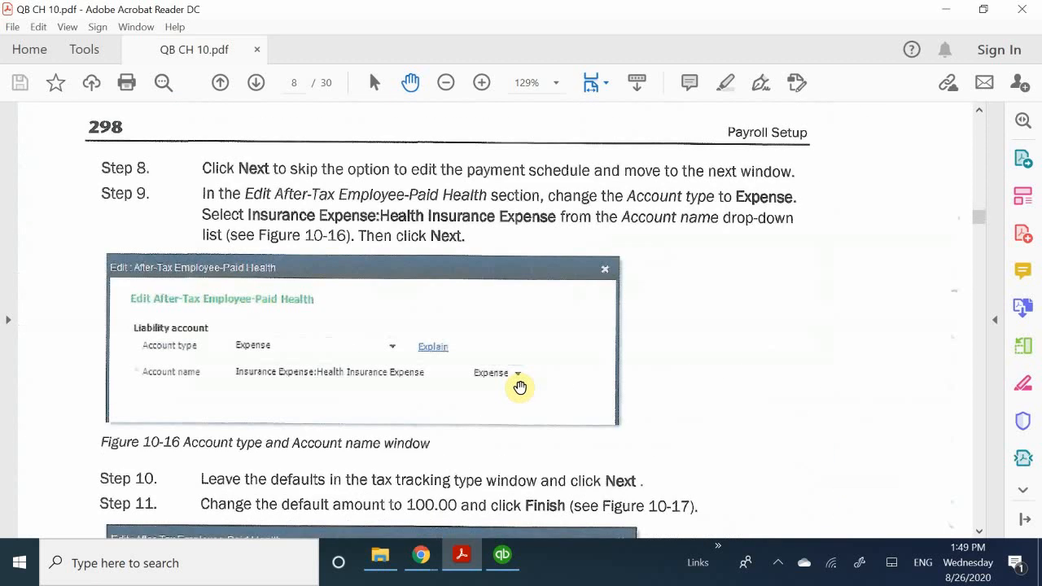
pyautogui.scroll(3, 519, 389)
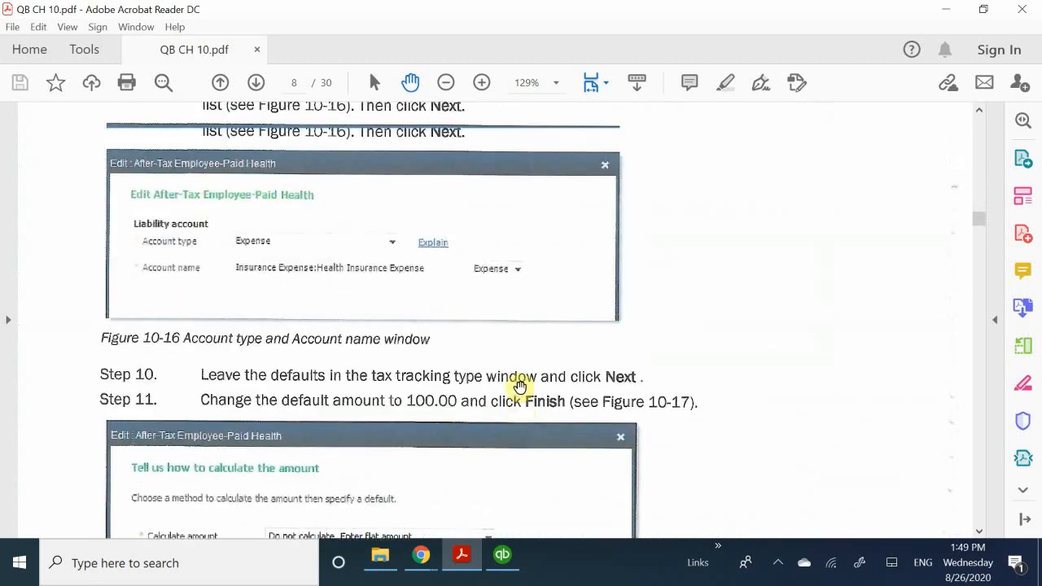
pyautogui.scroll(-5, 519, 388)
# Review the 401(k) company match and deduction instructions through the completed retirement items in Figure 10-28 on page 302.
pyautogui.scroll(-20, 520, 388)
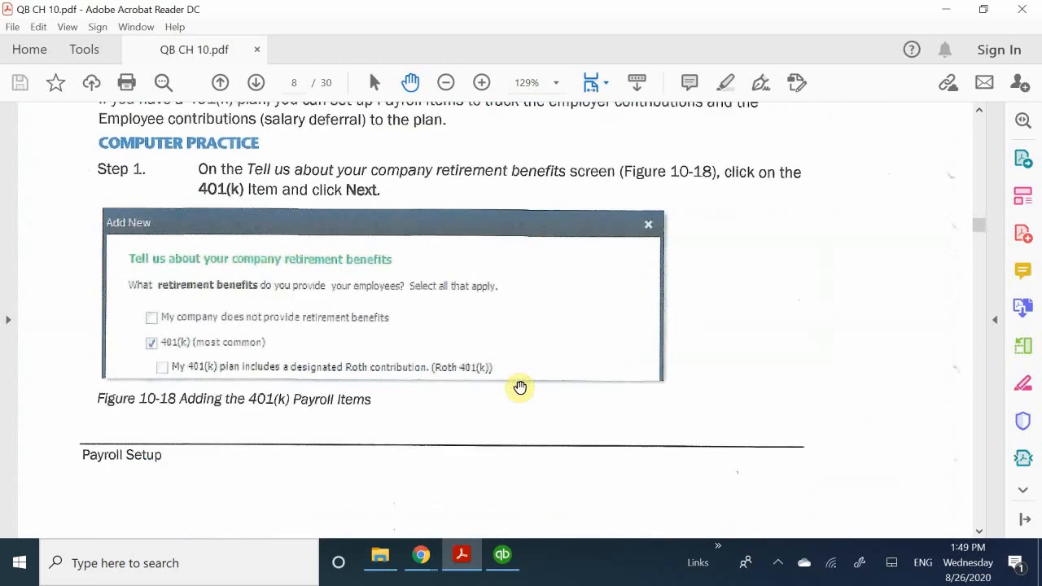
pyautogui.scroll(-20, 520, 388)
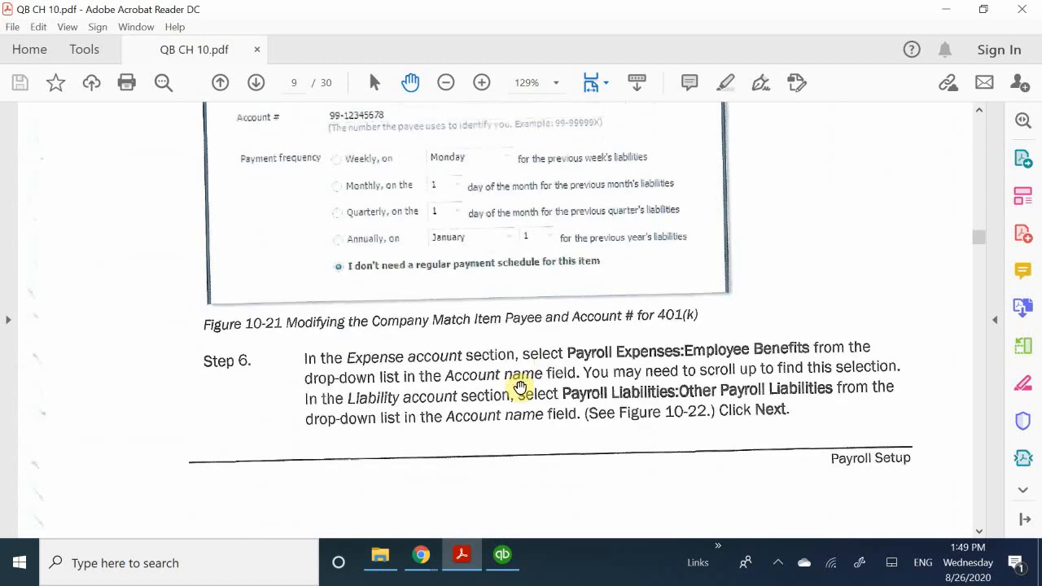
pyautogui.scroll(-20, 519, 387)
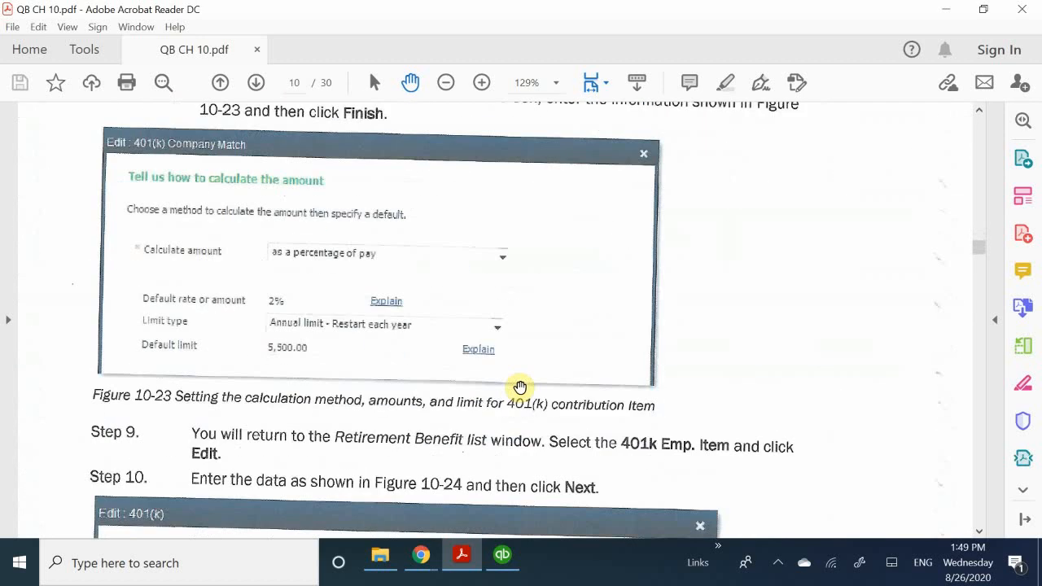
pyautogui.scroll(-20, 520, 388)
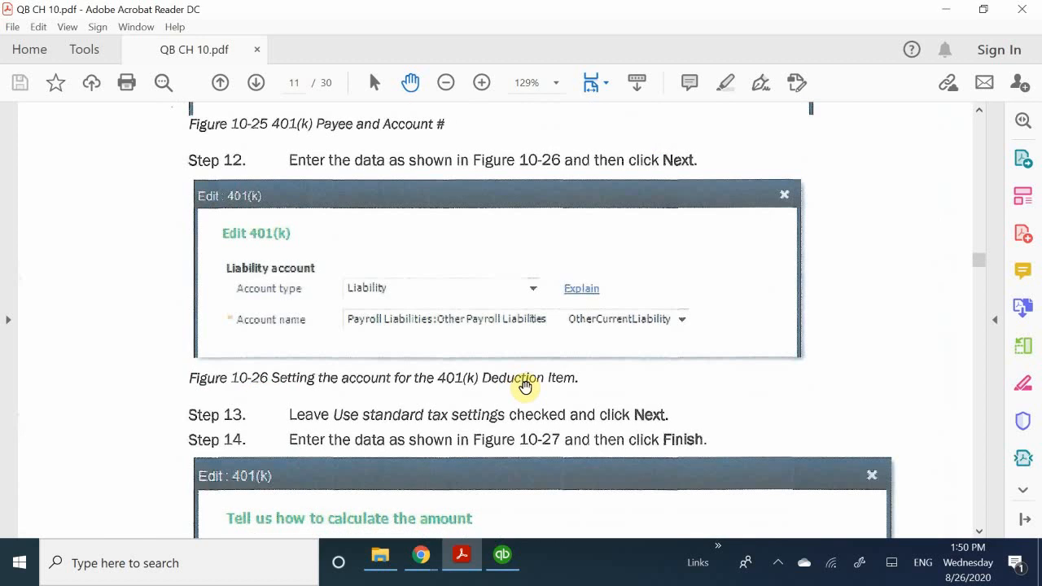
pyautogui.scroll(-3, 522, 388)
pyautogui.scroll(-10, 525, 388)
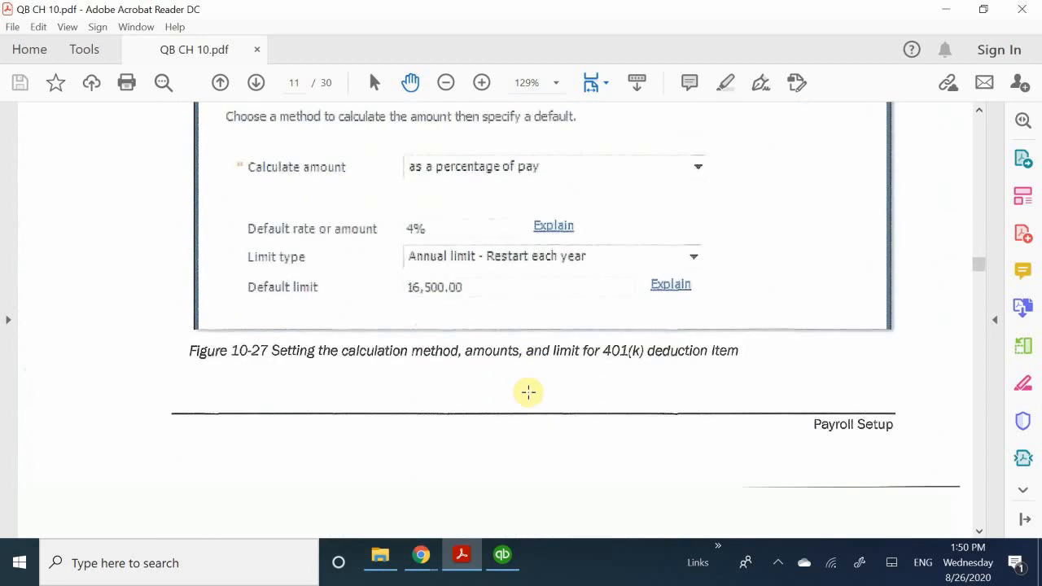
pyautogui.scroll(-7, 528, 392)
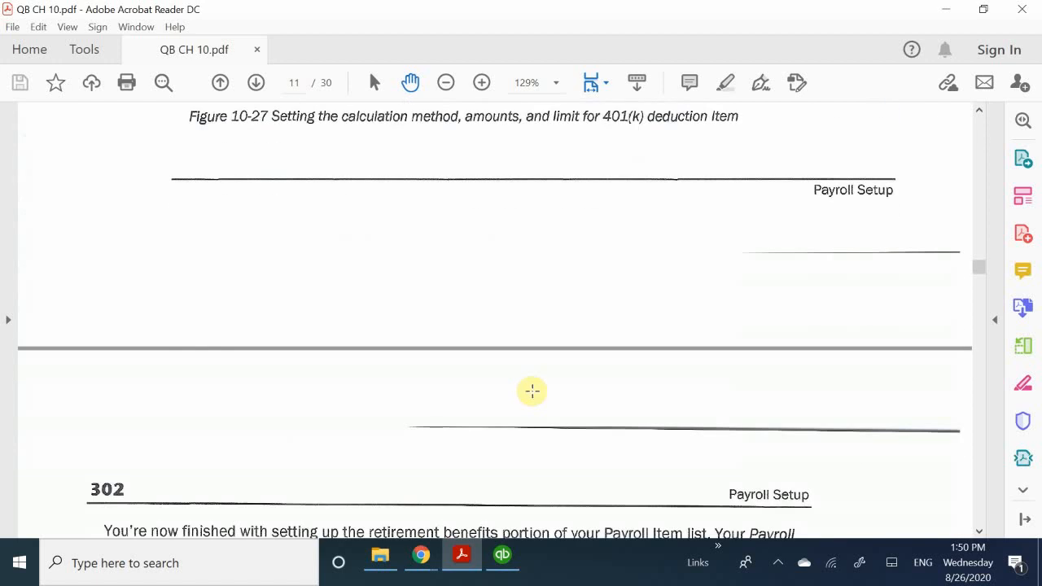
pyautogui.scroll(8, 532, 391)
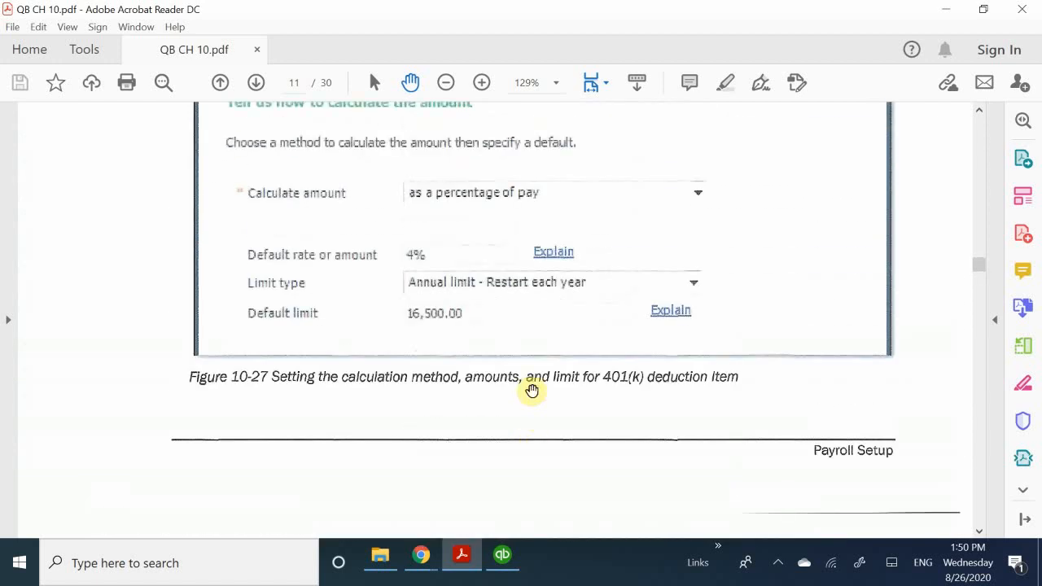
pyautogui.scroll(-18, 532, 392)
pyautogui.scroll(-12, 532, 391)
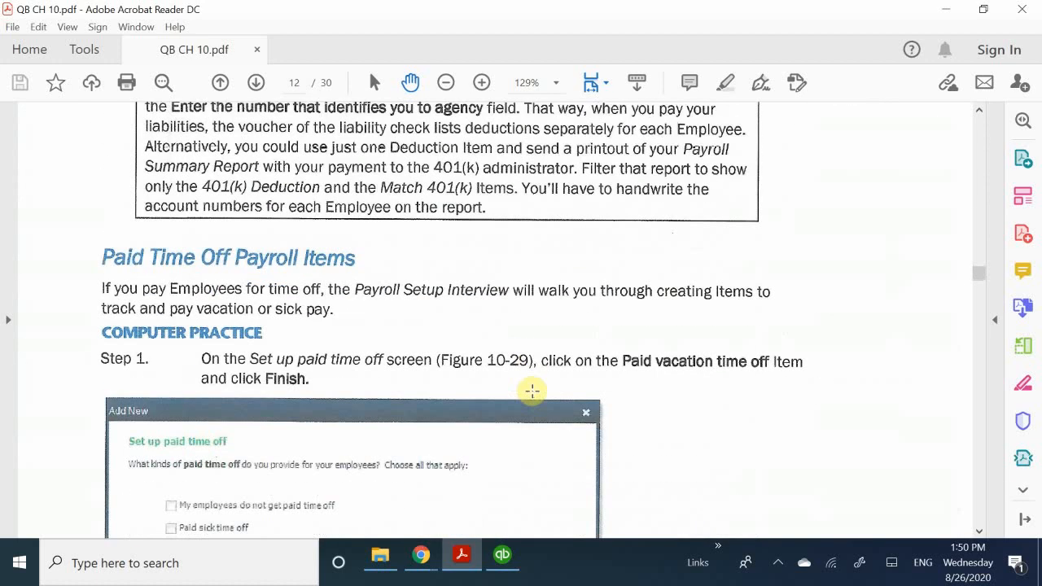
pyautogui.scroll(14, 532, 389)
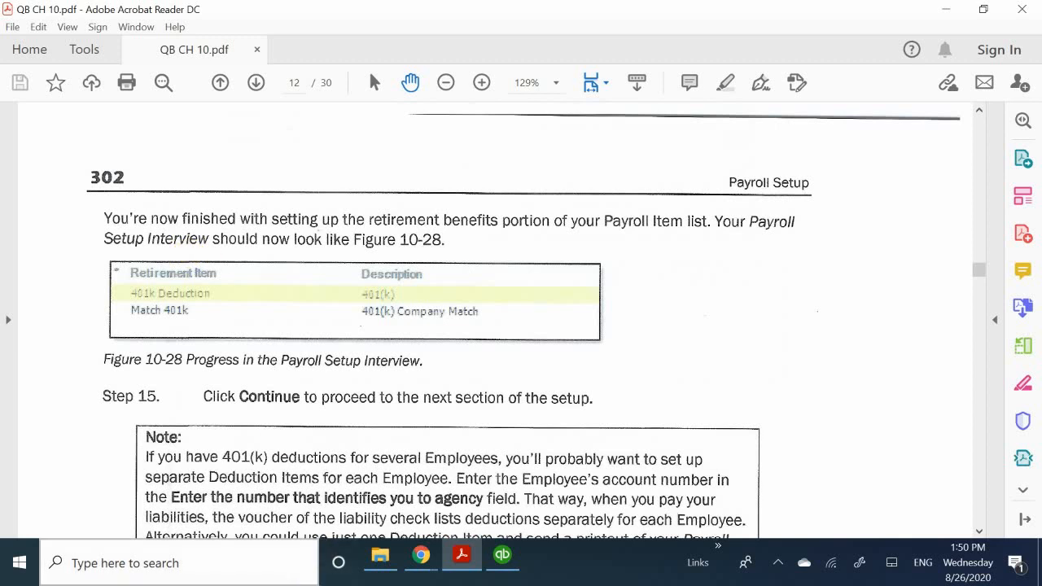
# Switch to QuickBooks Desktop and look over the payroll plan comparison and the FAQs about QuickBooks Desktop Payroll.
pyautogui.click(504, 558)
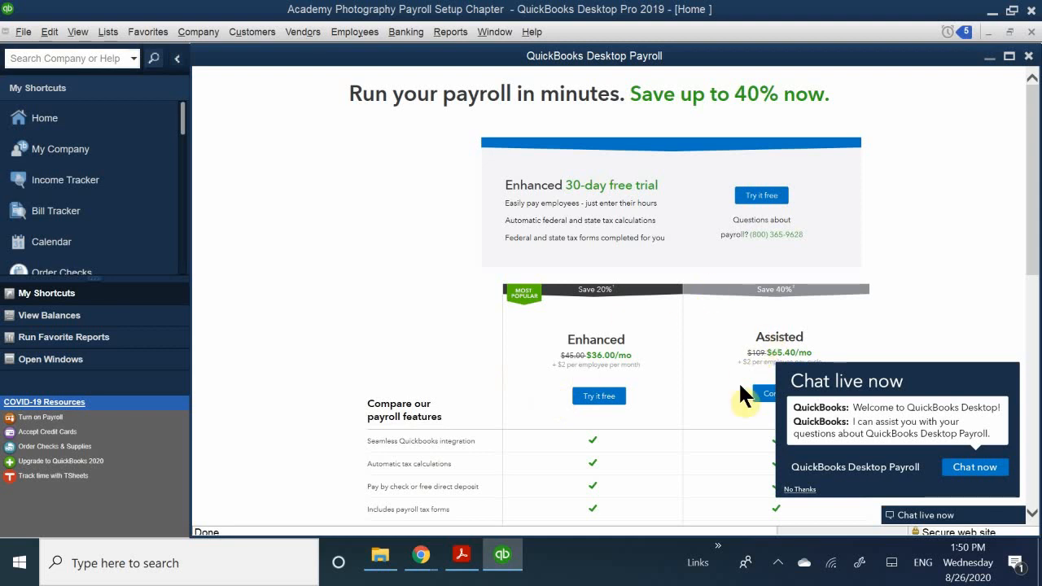
pyautogui.scroll(-3, 740, 387)
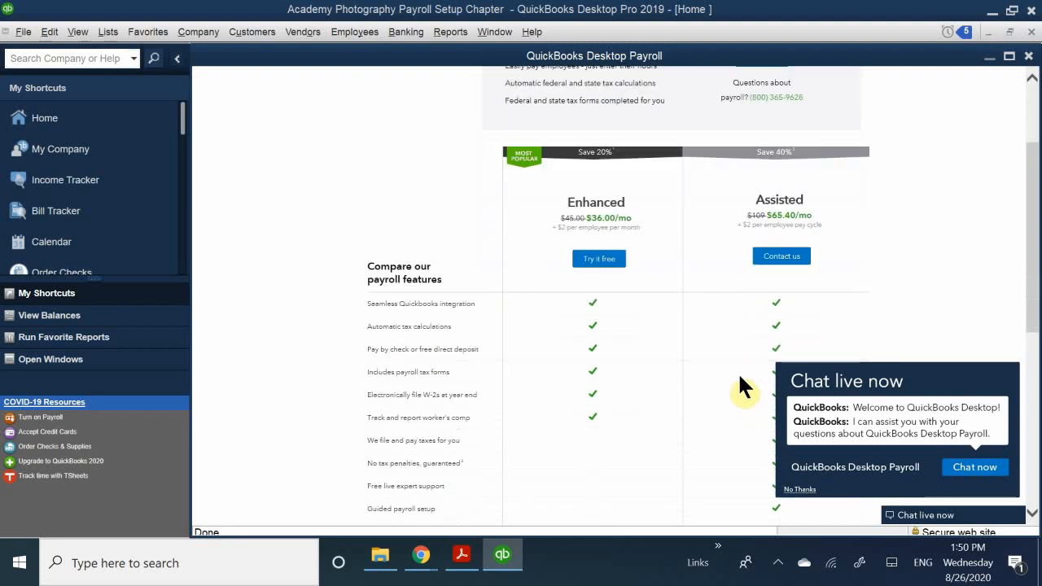
pyautogui.scroll(-9, 591, 365)
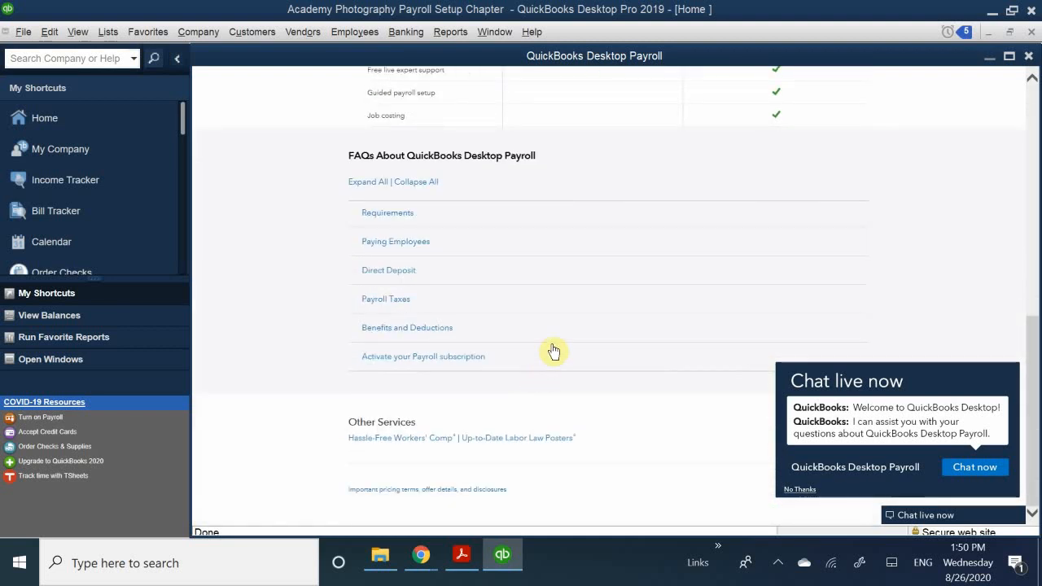
pyautogui.scroll(12, 558, 337)
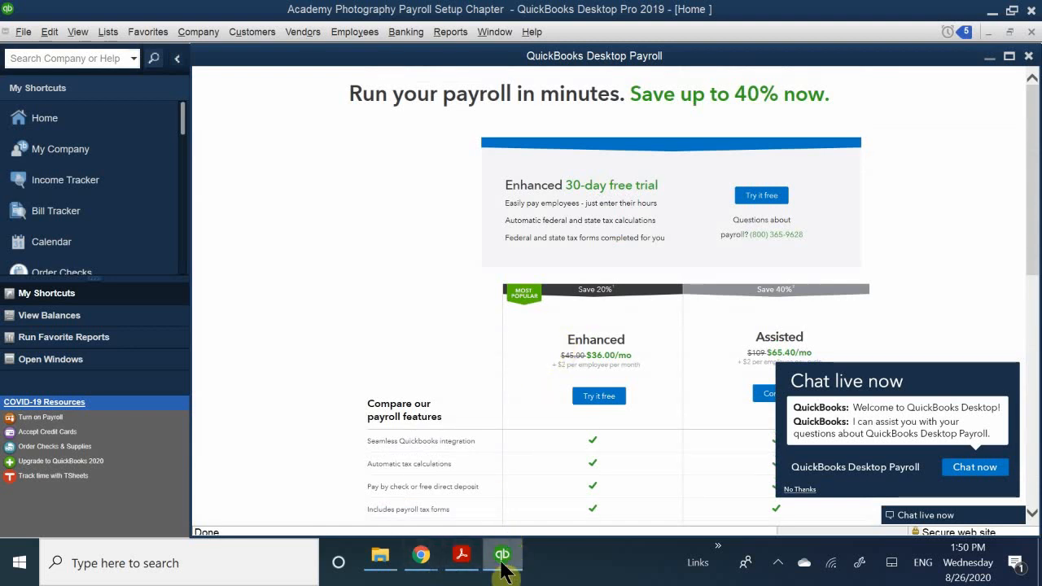
# Switch to the QB CH 10 PDF and return to the Chapter 10 Payroll Setup title page.
pyautogui.moveTo(502, 566)
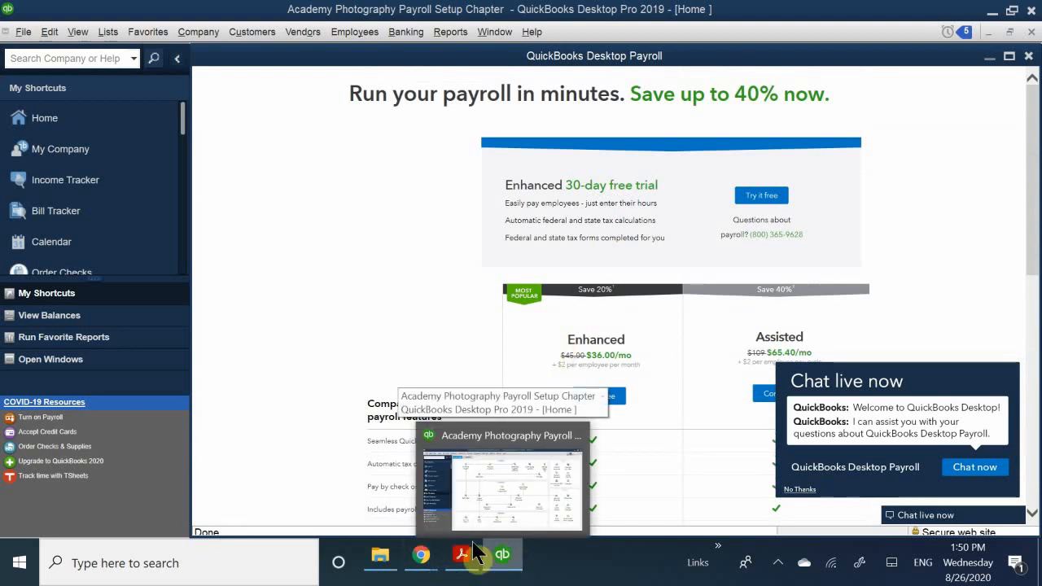
pyautogui.moveTo(460, 565)
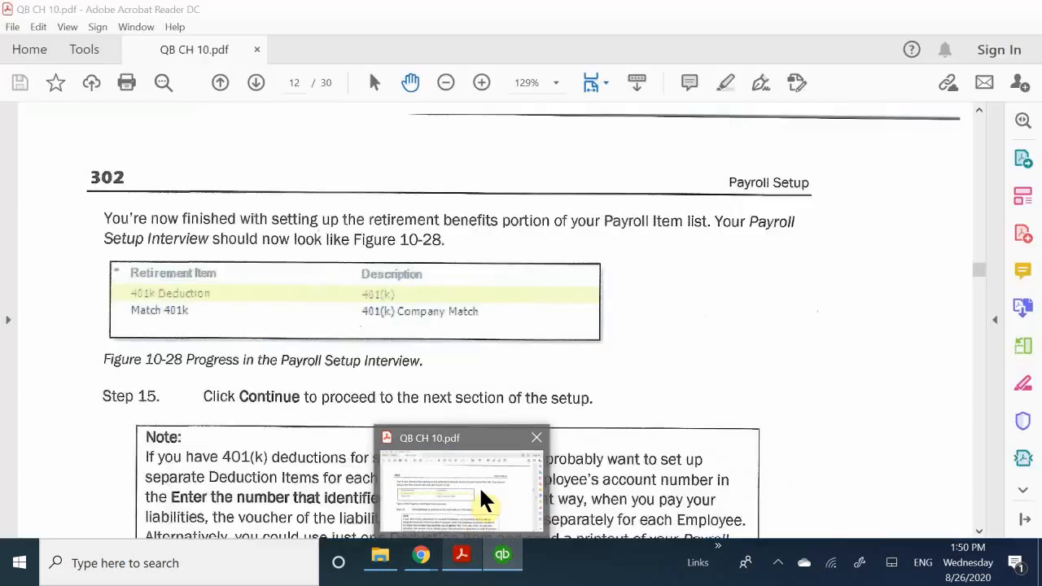
pyautogui.click(478, 486)
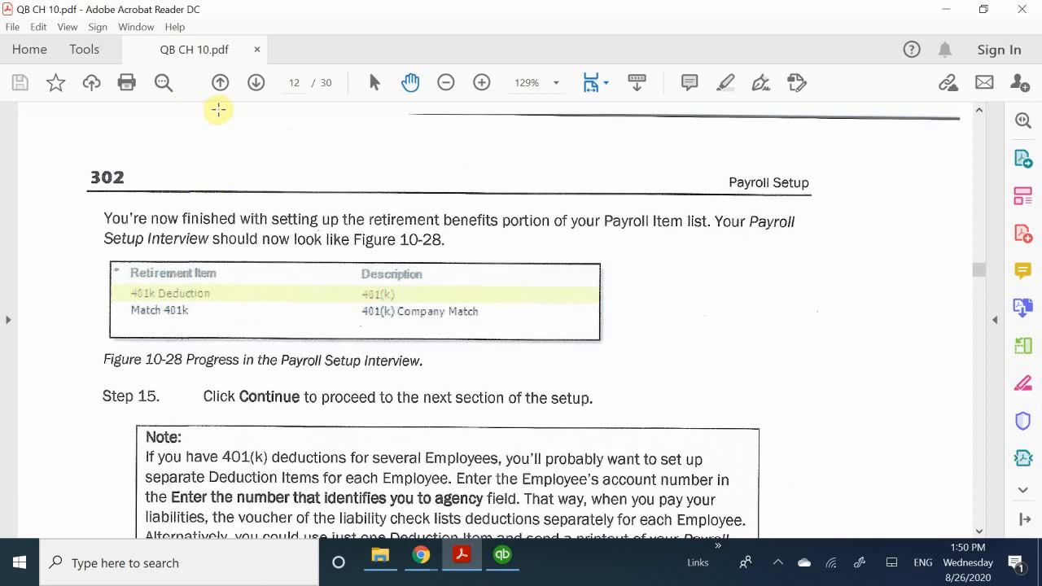
pyautogui.doubleClick(221, 82)
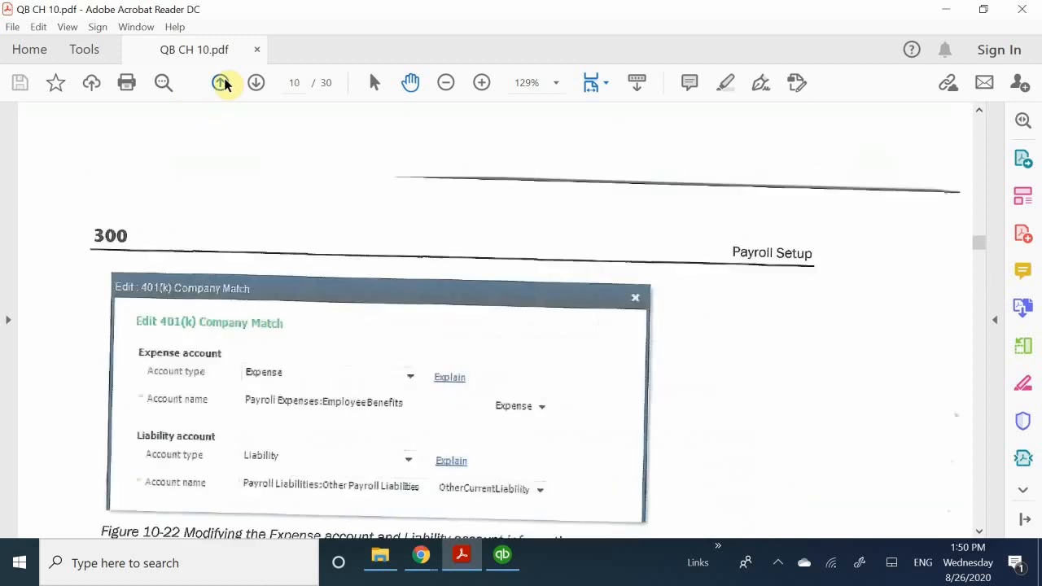
pyautogui.click(221, 82)
pyautogui.click(221, 82)
pyautogui.doubleClick(222, 82)
pyautogui.doubleClick(221, 82)
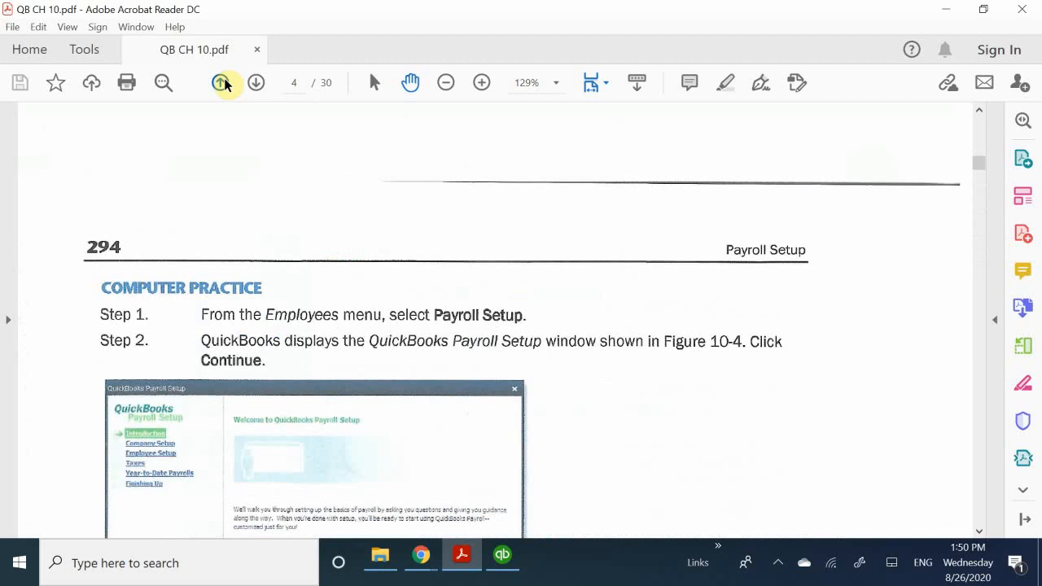
pyautogui.click(221, 82)
pyautogui.click(222, 82)
pyautogui.click(222, 82)
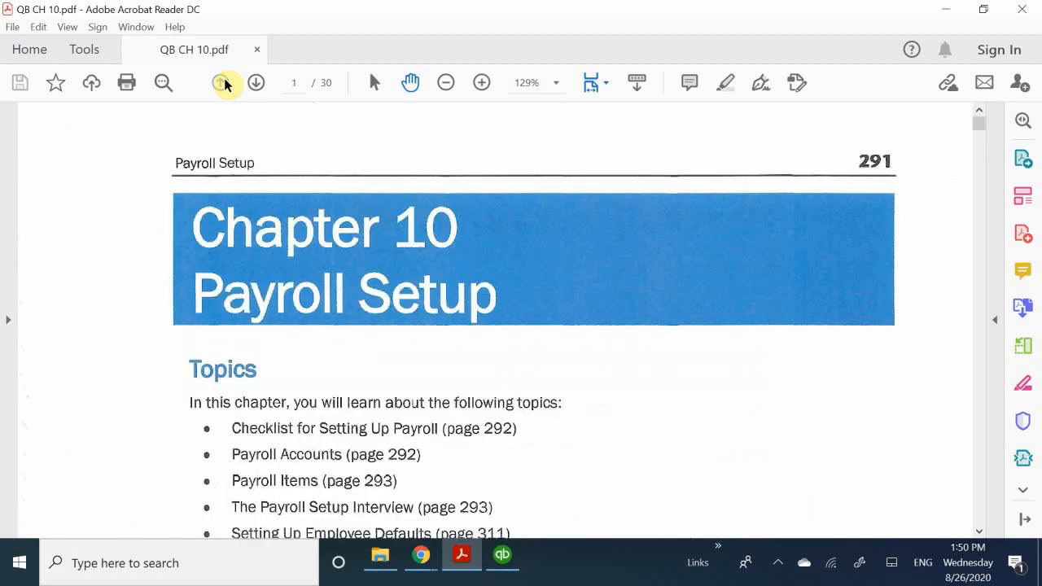
# Go forward to page 295 of the chapter, showing the compensation list review in Figure 10-7.
pyautogui.click(251, 87)
pyautogui.click(251, 87)
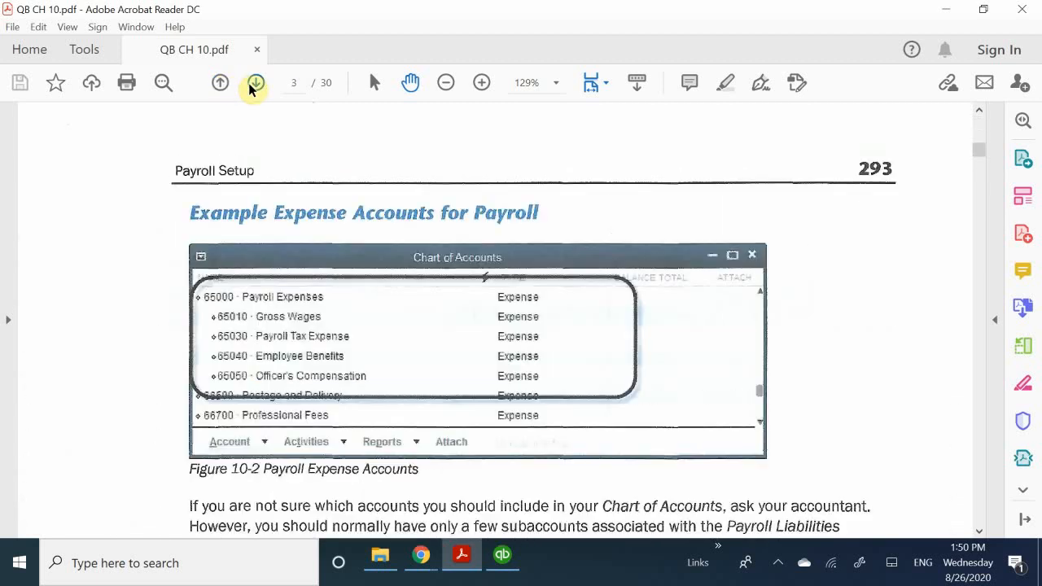
pyautogui.click(251, 86)
pyautogui.click(250, 86)
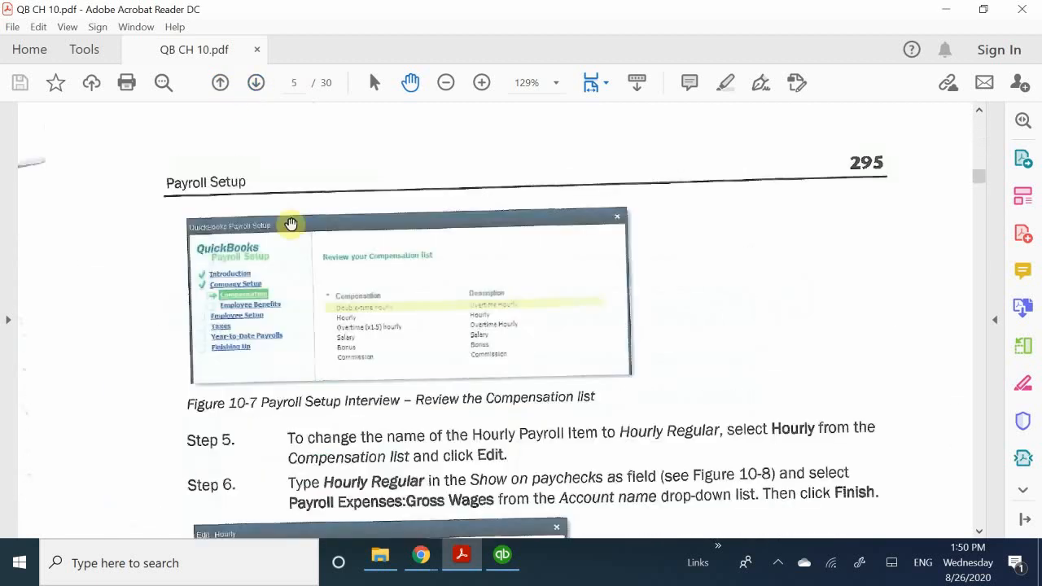
# Switch from the PDF to QuickBooks Desktop and close the QuickBooks Desktop Payroll plans window.
pyautogui.scroll(-6, 354, 298)
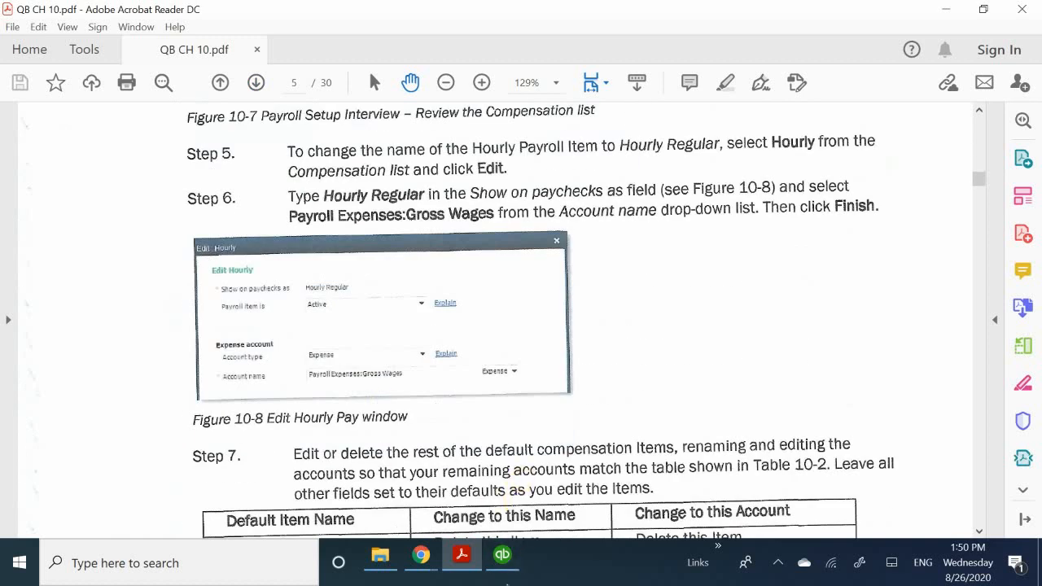
pyautogui.click(508, 566)
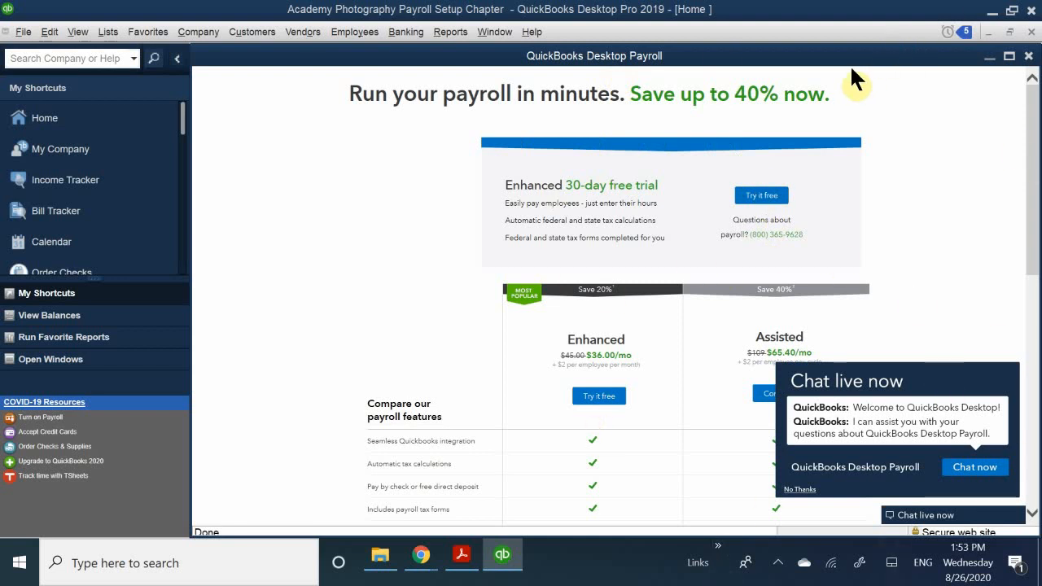
pyautogui.doubleClick(796, 95)
pyautogui.moveTo(780, 62); pyautogui.dragTo(476, 204)
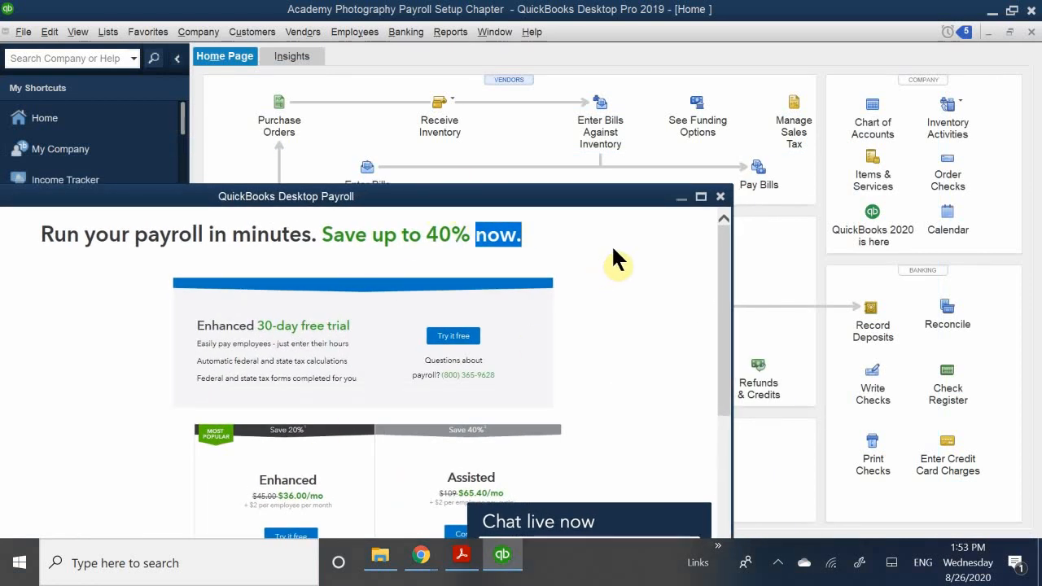
pyautogui.click(720, 198)
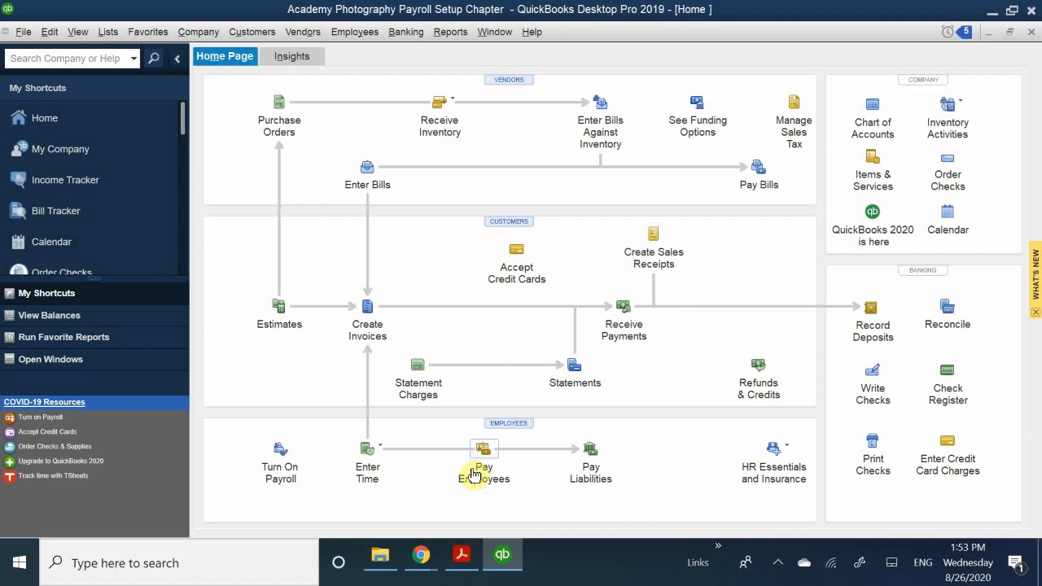
# Open the Employee Center and widen its list of active employees.
pyautogui.click(500, 424)
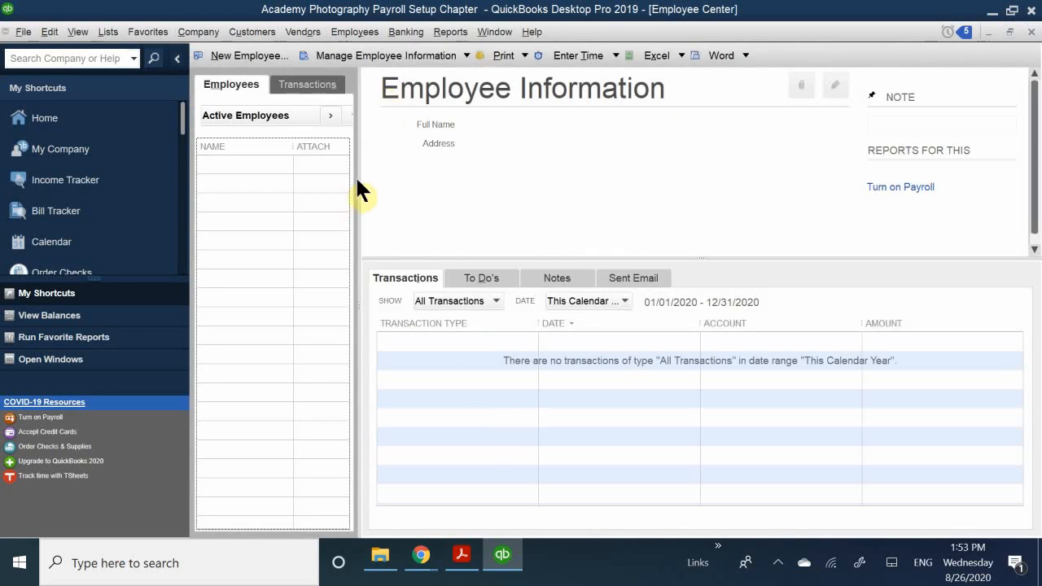
pyautogui.moveTo(359, 178); pyautogui.dragTo(438, 193)
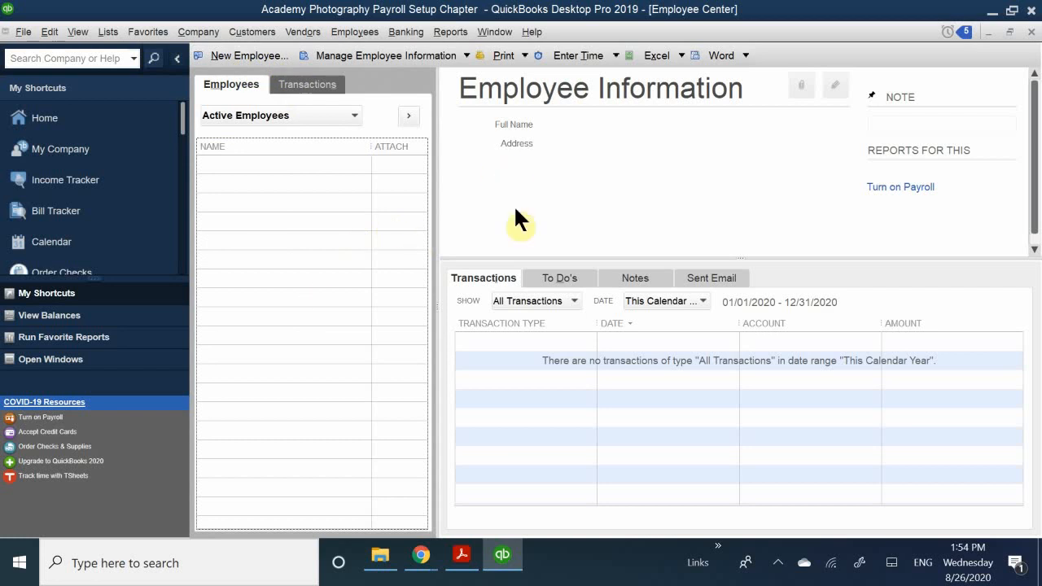
# Launch Payroll Setup for Academy Photography and reposition its window clear of the main menus.
pyautogui.click(352, 35)
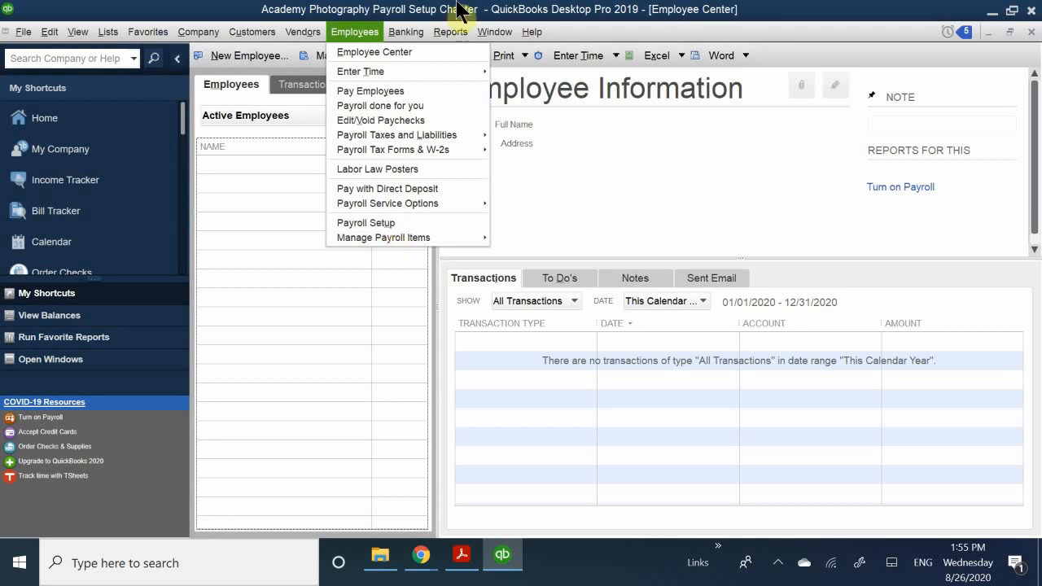
pyautogui.click(252, 32)
pyautogui.moveTo(352, 34)
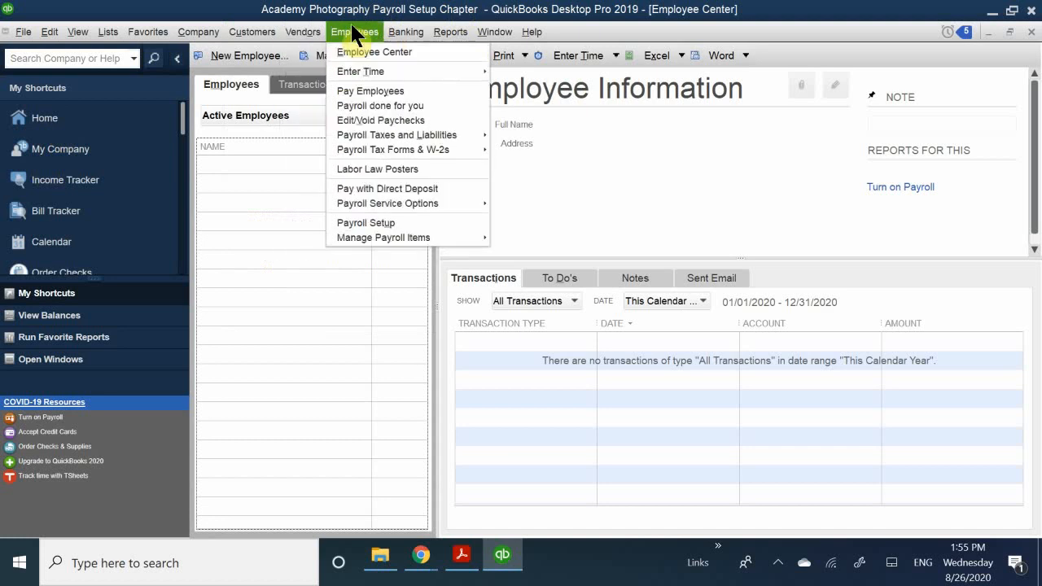
pyautogui.click(438, 223)
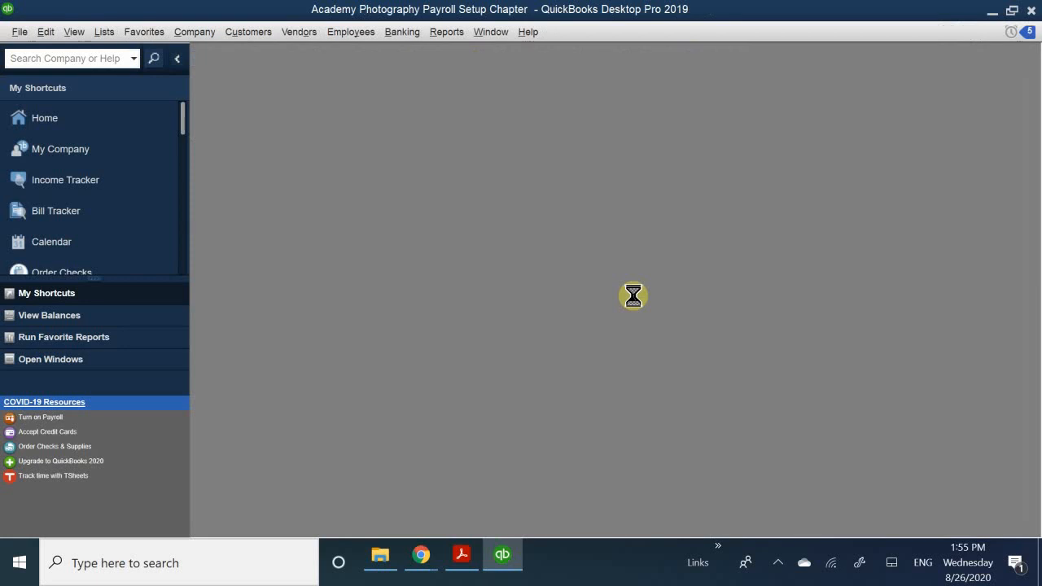
pyautogui.click(771, 557)
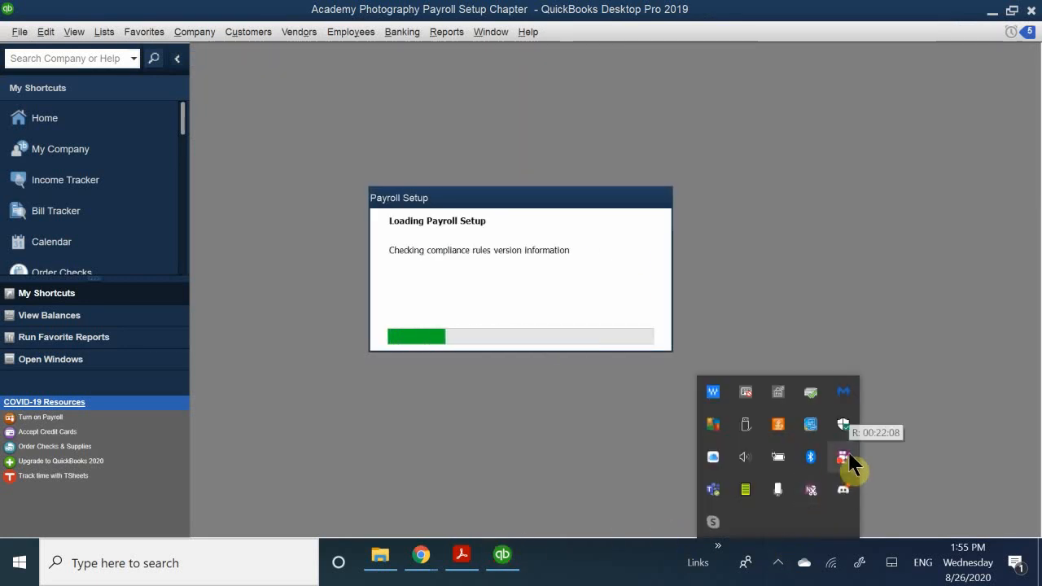
pyautogui.click(590, 466)
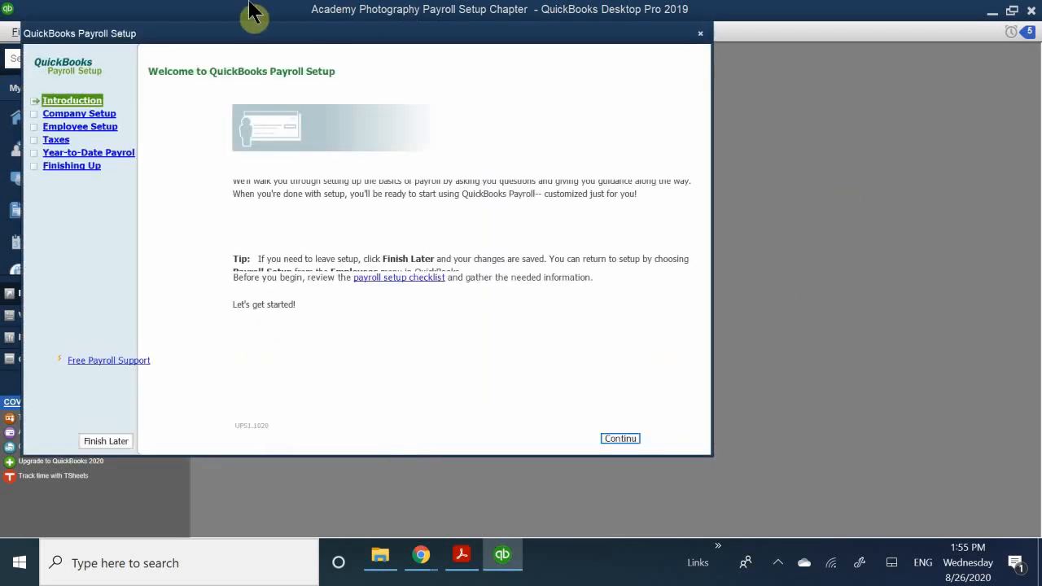
pyautogui.moveTo(258, 39); pyautogui.dragTo(423, 21)
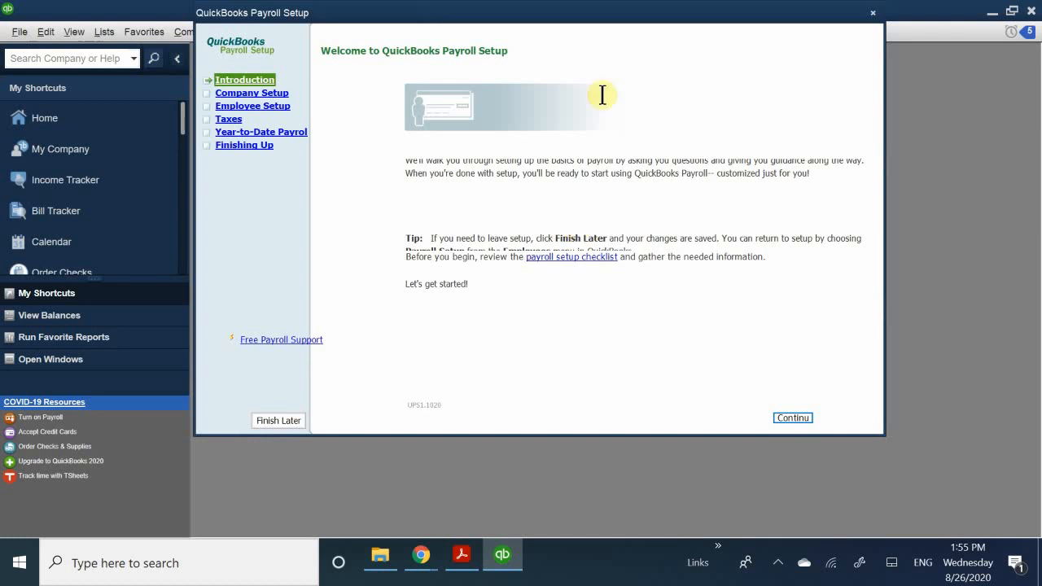
pyautogui.moveTo(423, 19); pyautogui.dragTo(417, 69)
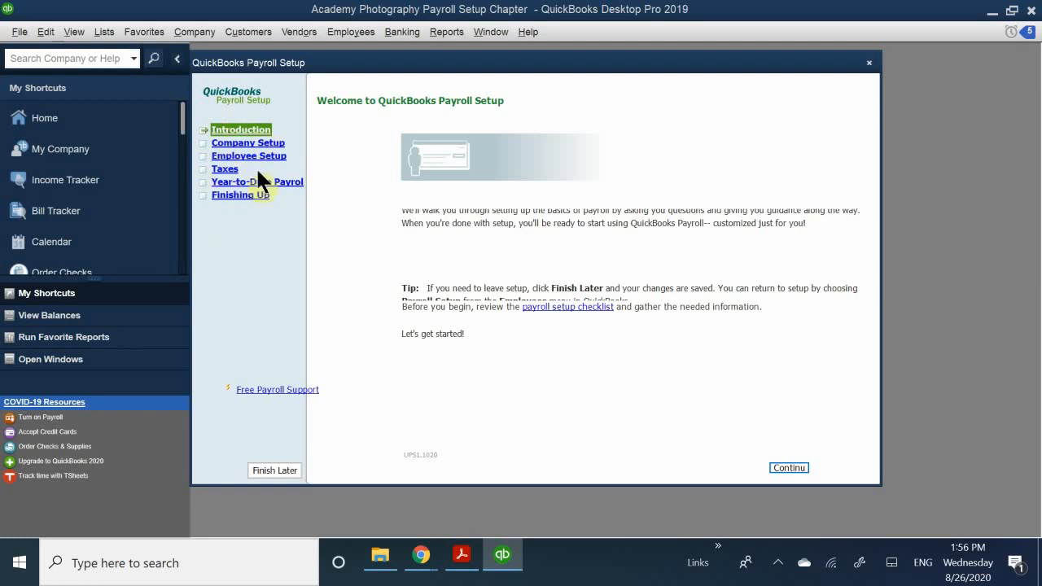
# Add the salary, hourly wage and overtime, and bonus, award, or one-time compensation types in Payroll Setup.
pyautogui.click(243, 146)
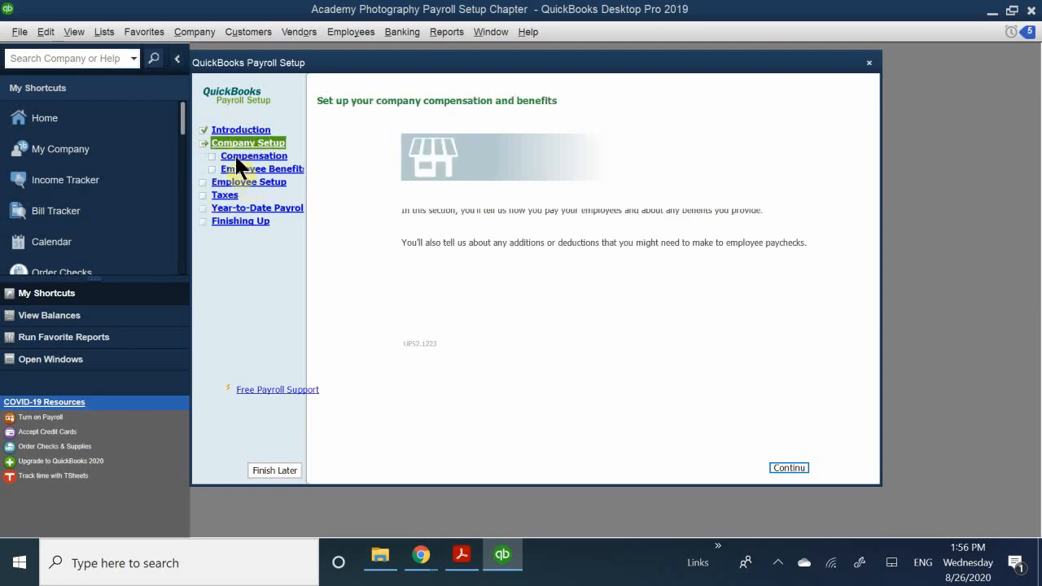
pyautogui.click(239, 130)
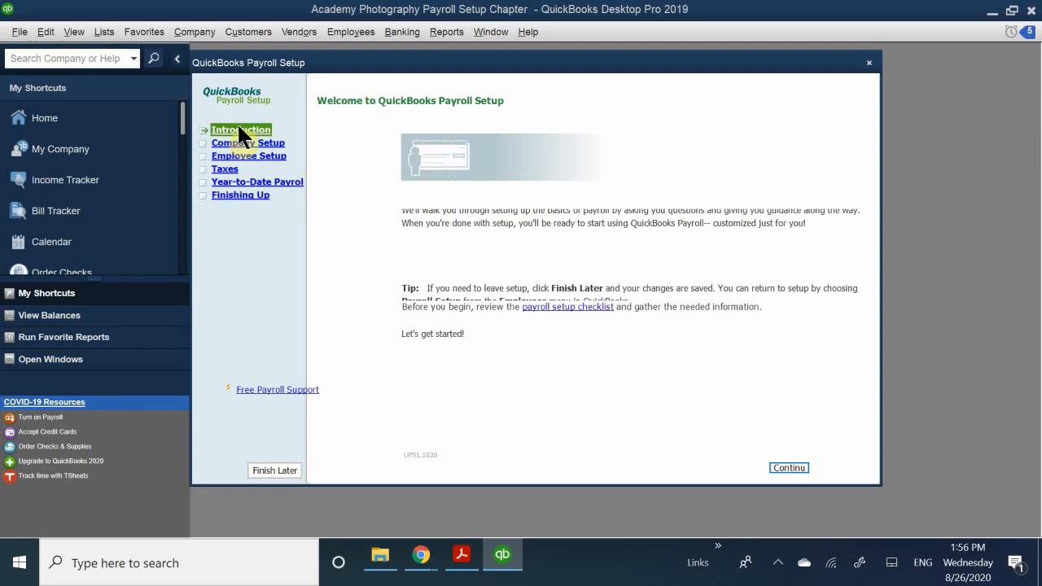
pyautogui.click(233, 181)
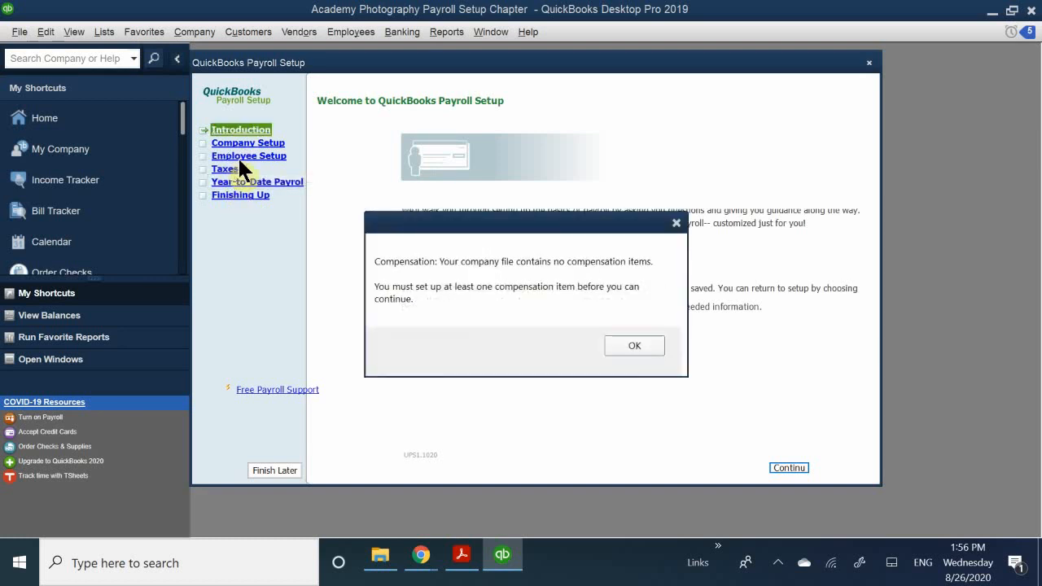
pyautogui.click(634, 345)
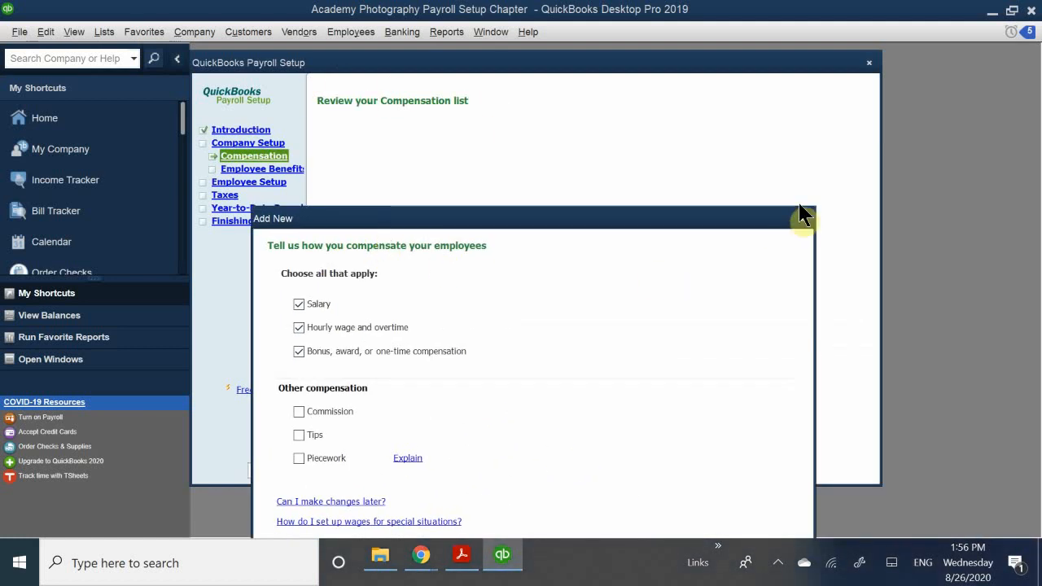
pyautogui.moveTo(736, 218); pyautogui.dragTo(746, 98)
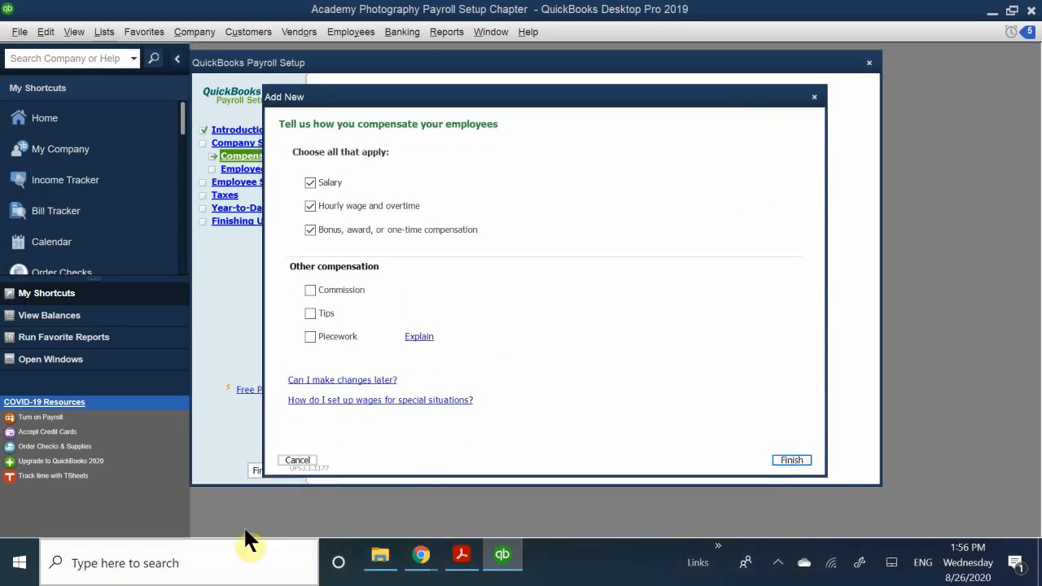
pyautogui.click(791, 460)
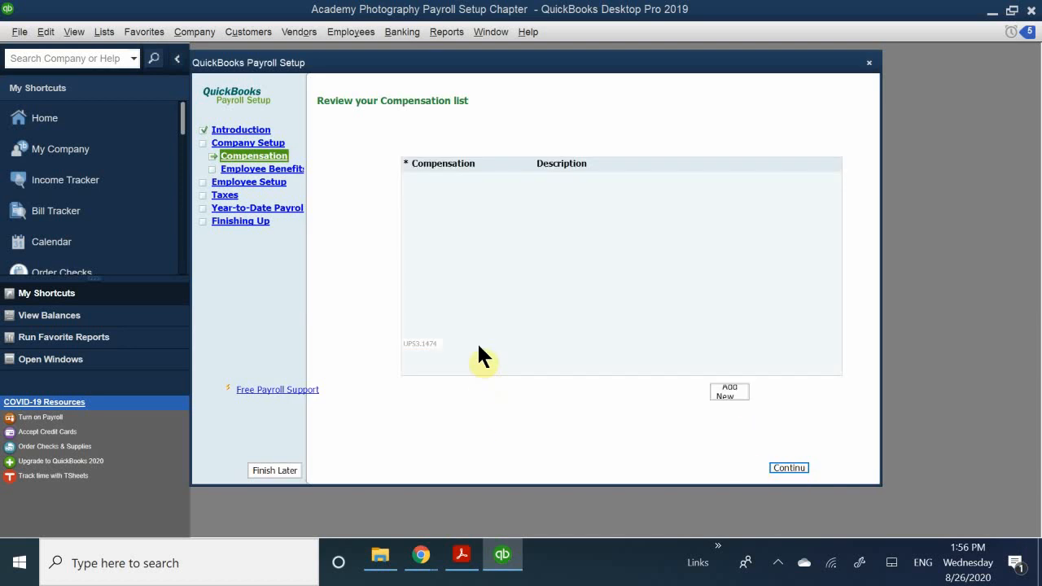
# Return to the Introduction, continue through Company Setup to the Compensation list, and review its Salary, Overtime (x1.5) hourly and Bonus items.
pyautogui.click(231, 132)
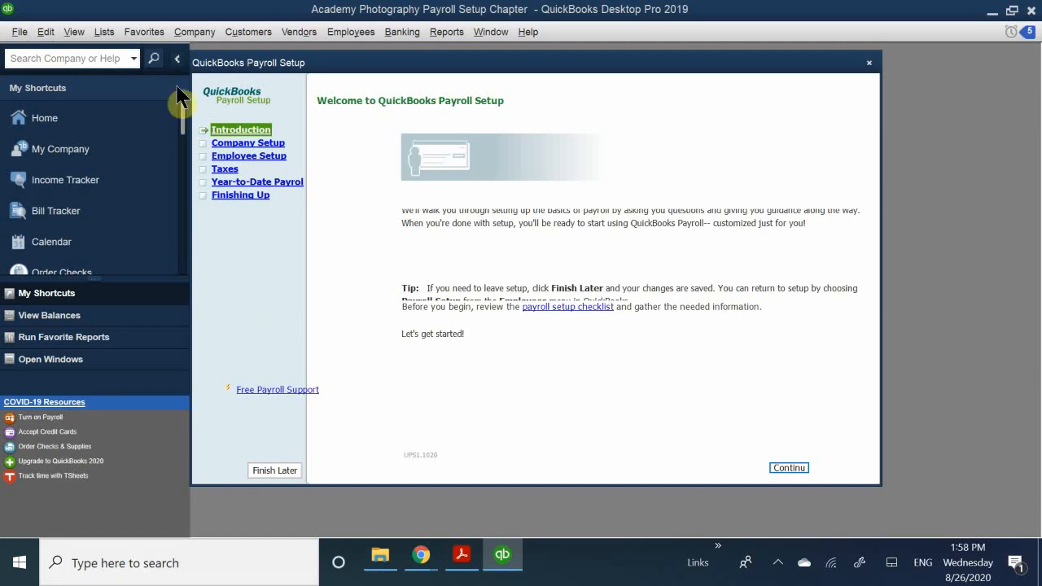
pyautogui.moveTo(347, 71); pyautogui.dragTo(351, 65)
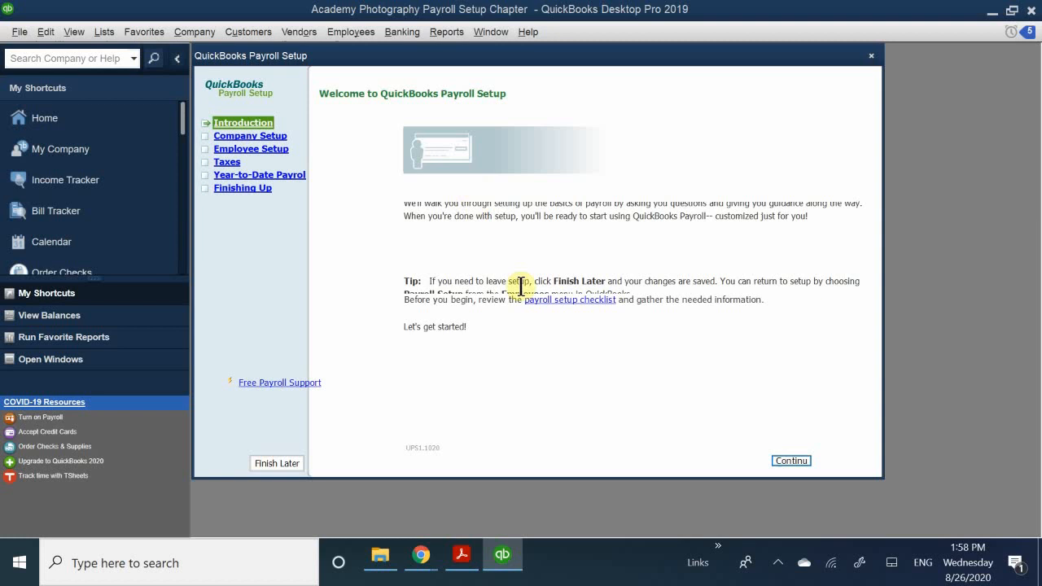
pyautogui.click(790, 462)
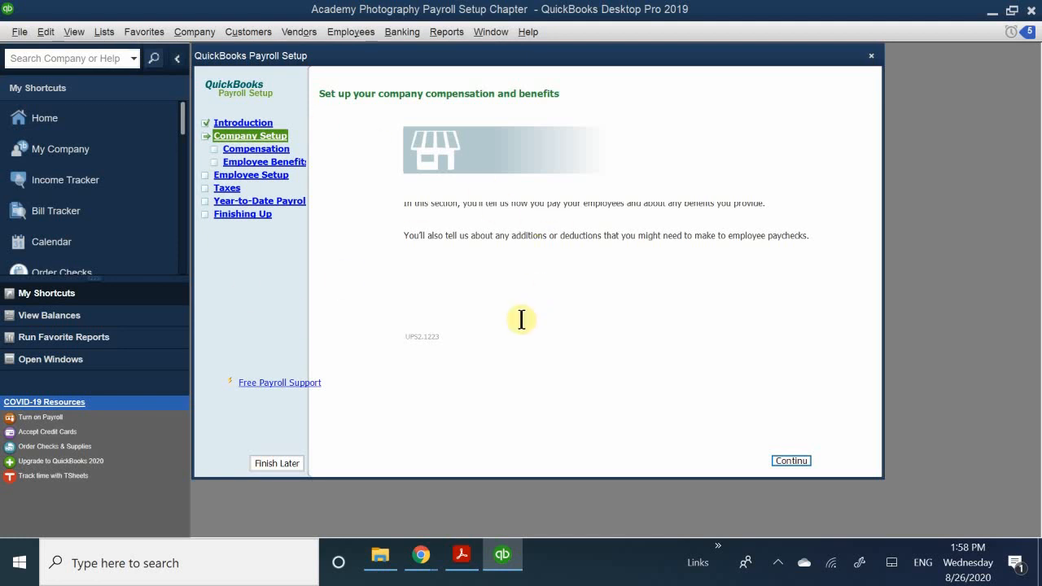
pyautogui.click(791, 462)
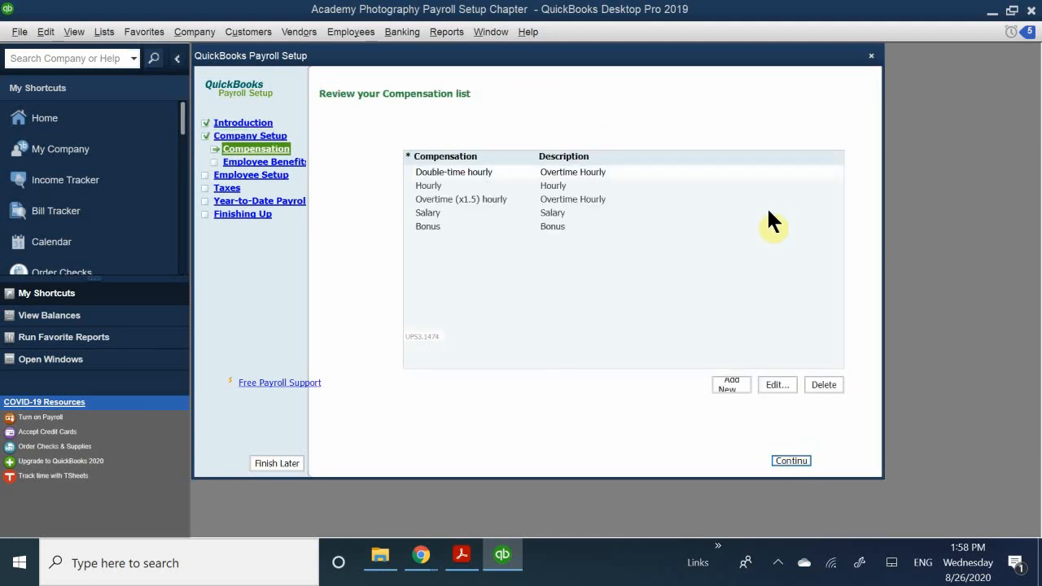
pyautogui.click(446, 213)
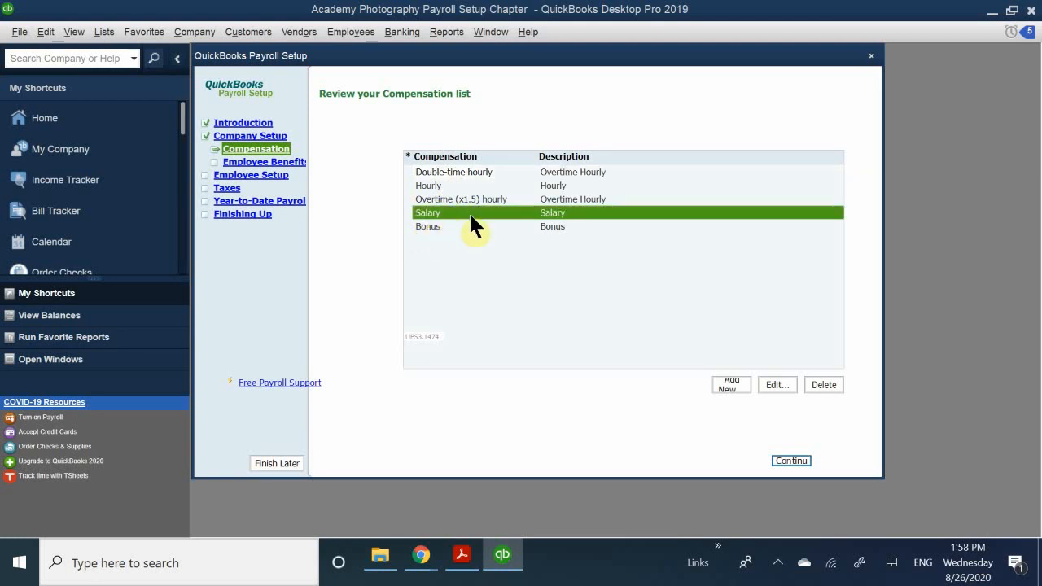
pyautogui.click(468, 197)
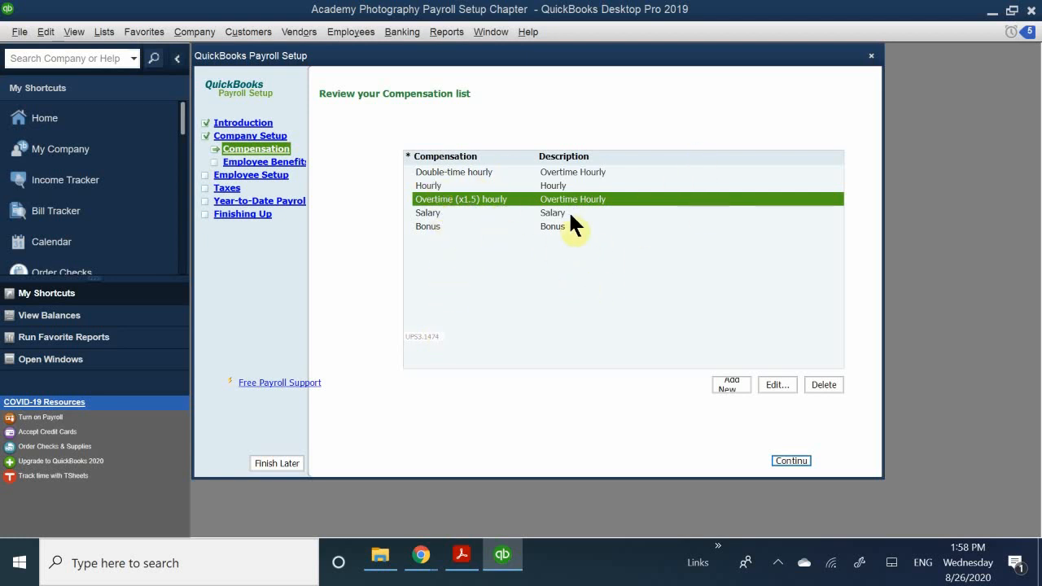
pyautogui.click(463, 228)
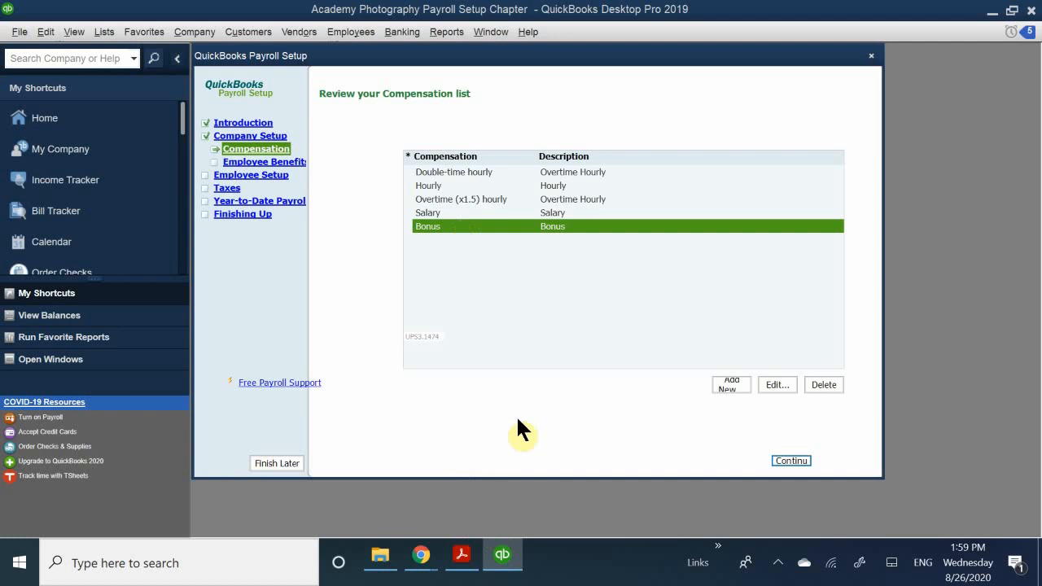
# Switch to the QB CH 10 PDF and review the compensation item names and accounts in Table 10-2.
pyautogui.click(462, 554)
pyautogui.scroll(-3, 485, 343)
pyautogui.scroll(-5, 486, 342)
pyautogui.scroll(6, 481, 347)
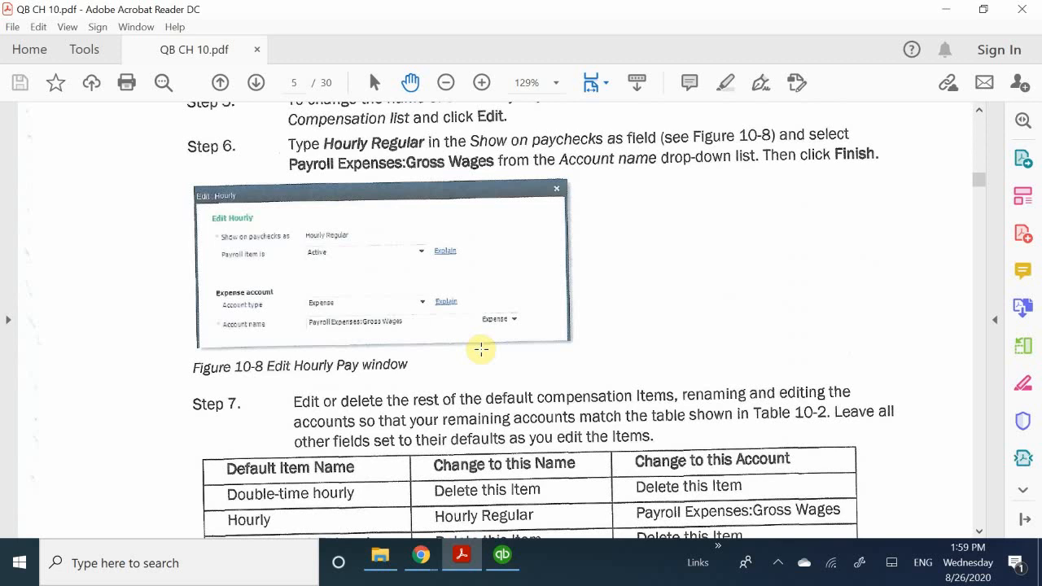
pyautogui.scroll(-5, 481, 350)
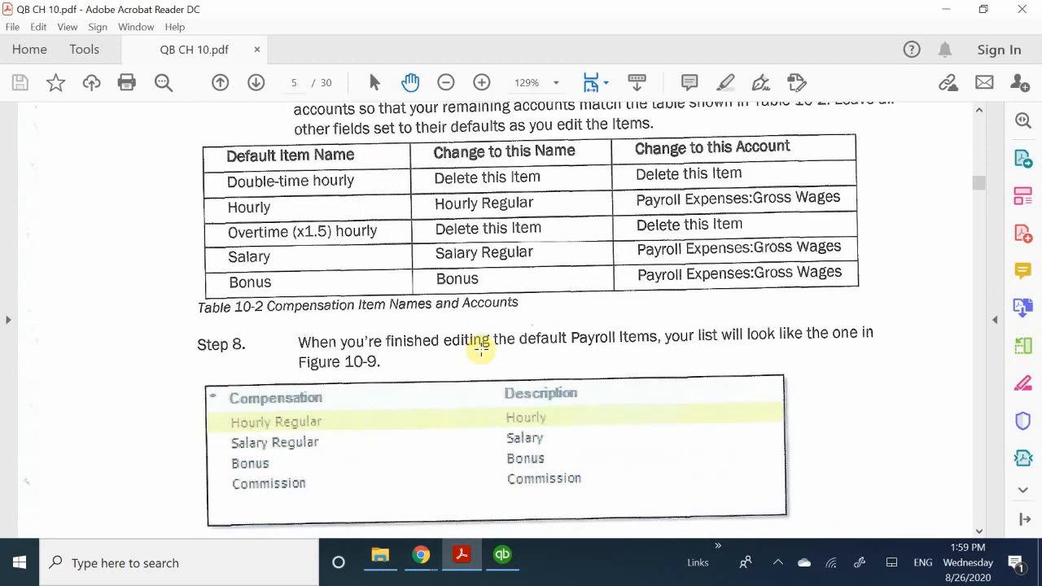
pyautogui.scroll(1, 481, 348)
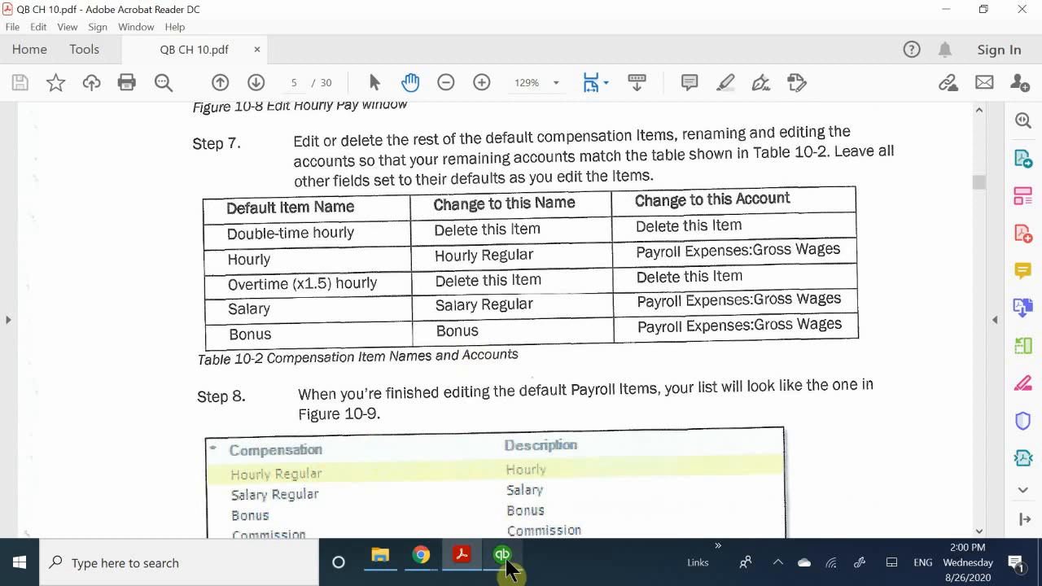
# Switch back to QuickBooks and delete the Double-time hourly item from the Compensation list.
pyautogui.moveTo(507, 568)
pyautogui.click(519, 500)
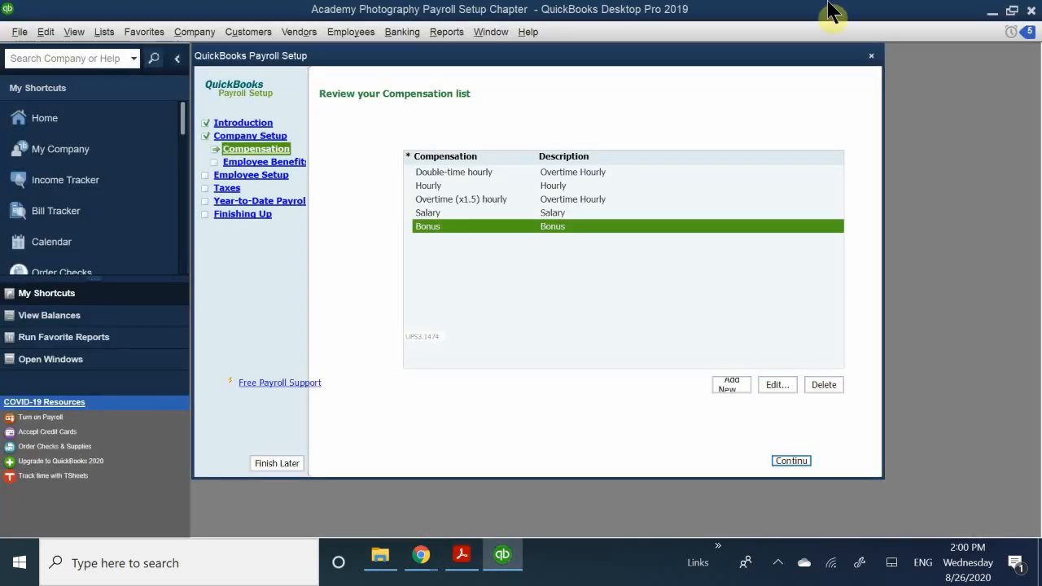
pyautogui.click(467, 172)
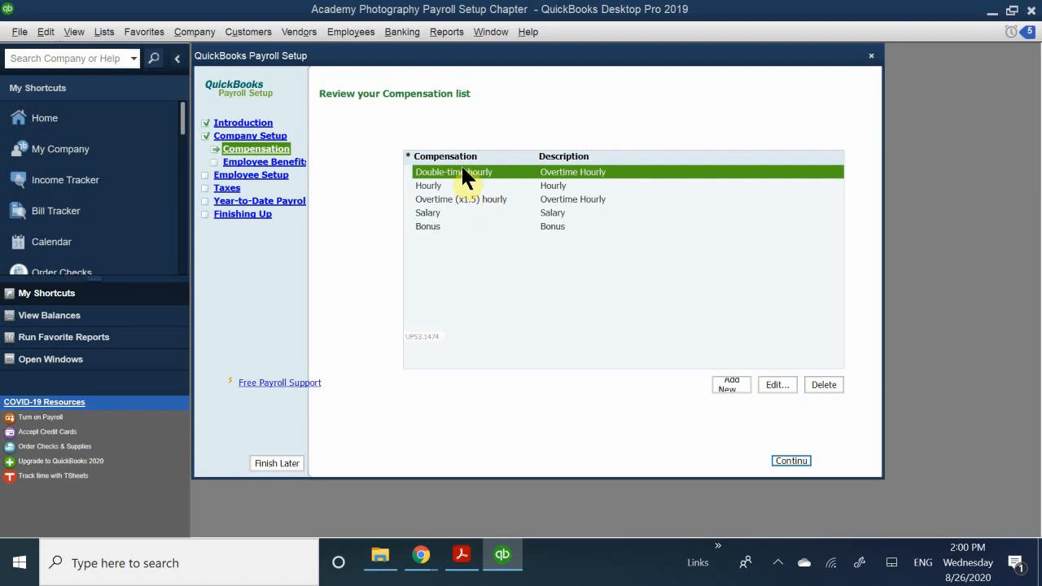
pyautogui.click(823, 386)
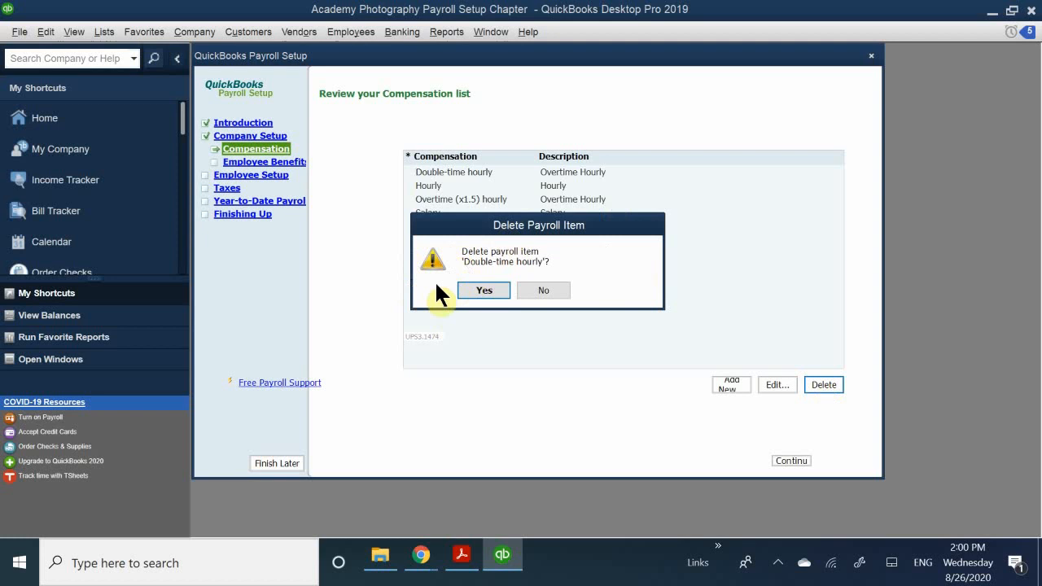
pyautogui.click(483, 291)
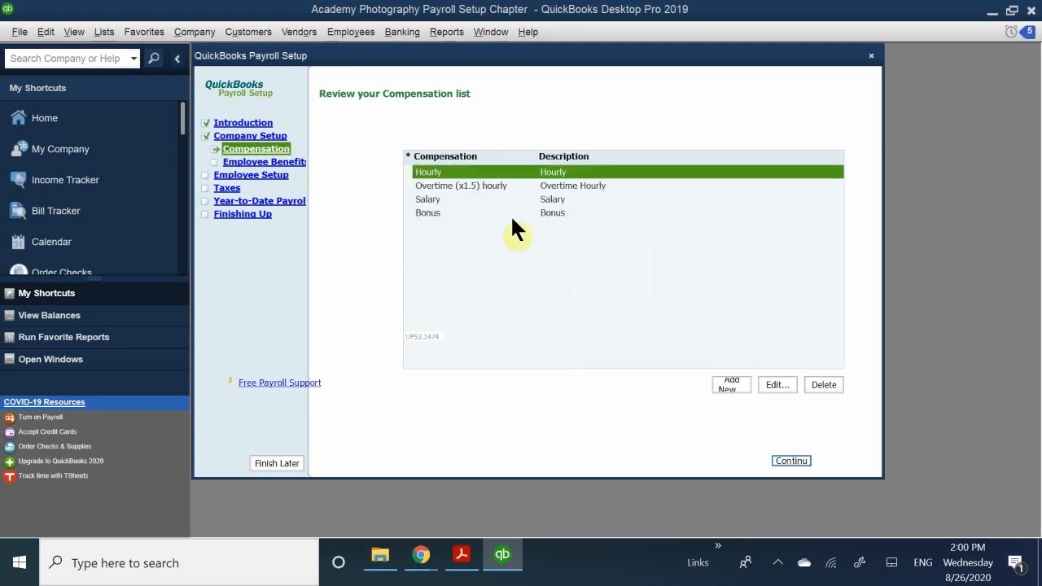
# Edit the Hourly compensation item so it shows on paychecks as Hourly Regular, keeping it Active, and save it.
pyautogui.click(460, 186)
pyautogui.click(469, 171)
pyautogui.click(774, 384)
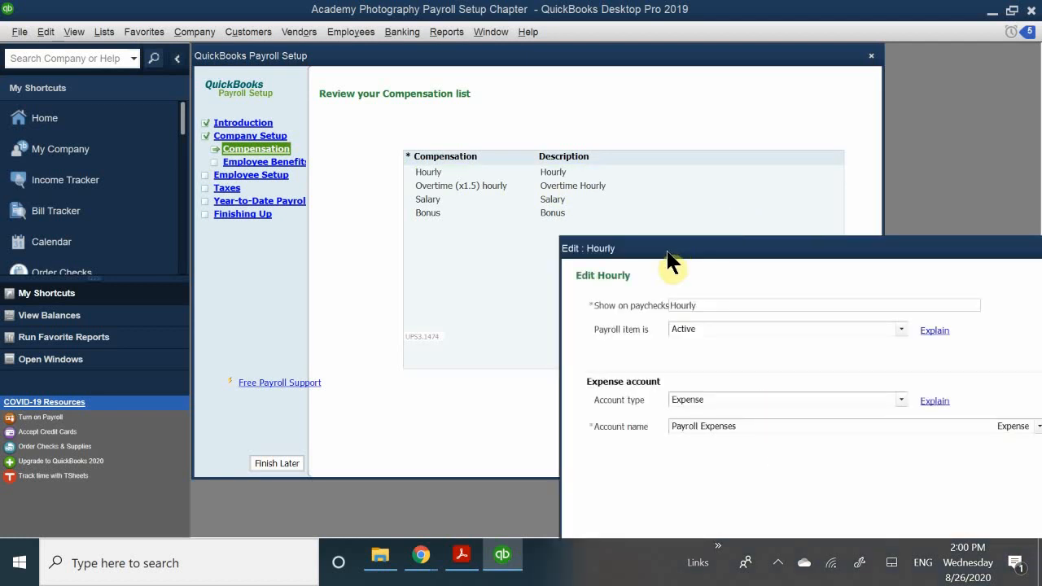
pyautogui.moveTo(671, 249); pyautogui.dragTo(460, 224)
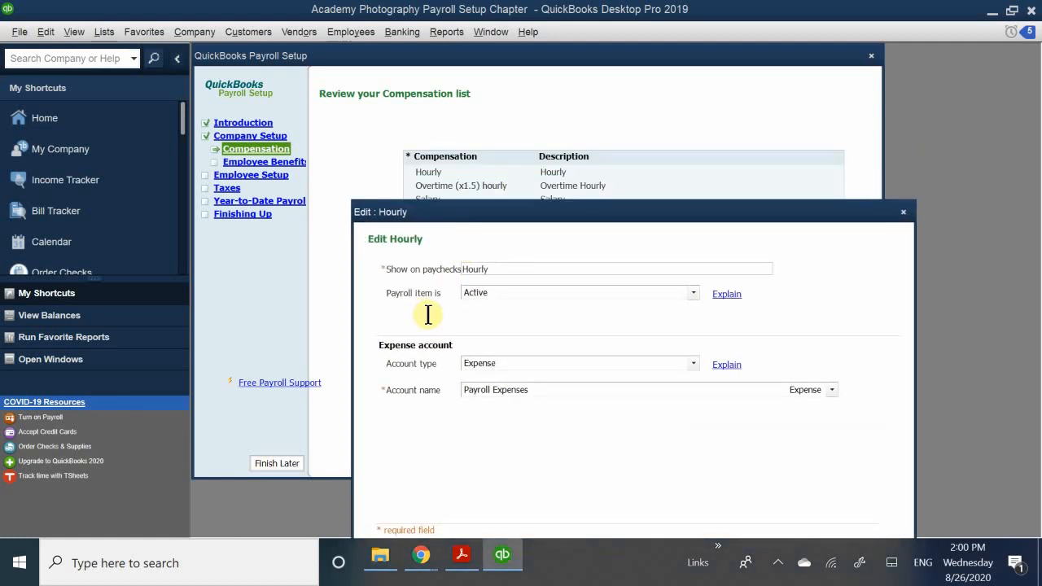
pyautogui.click(512, 291)
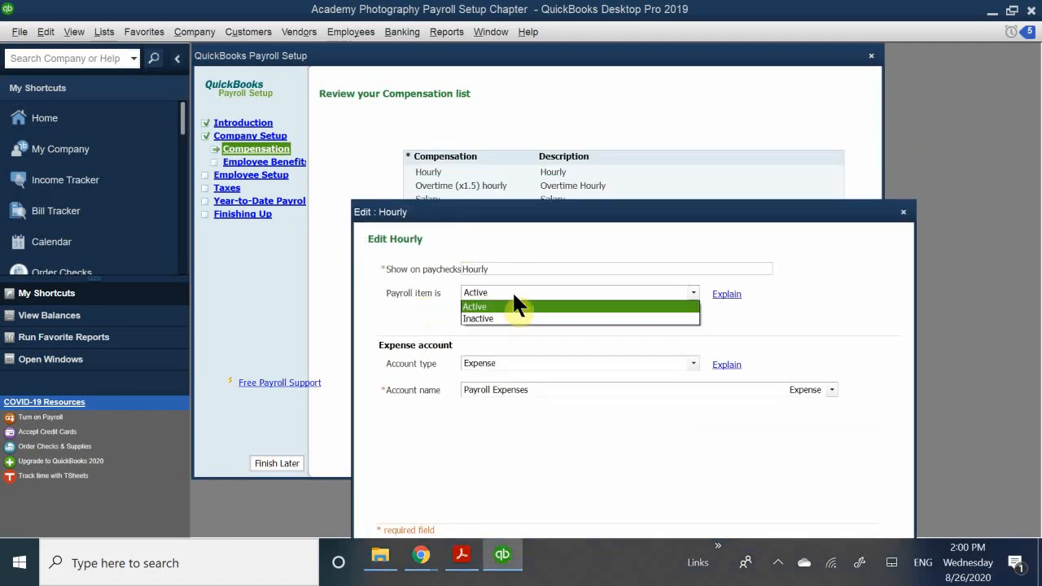
pyautogui.click(512, 308)
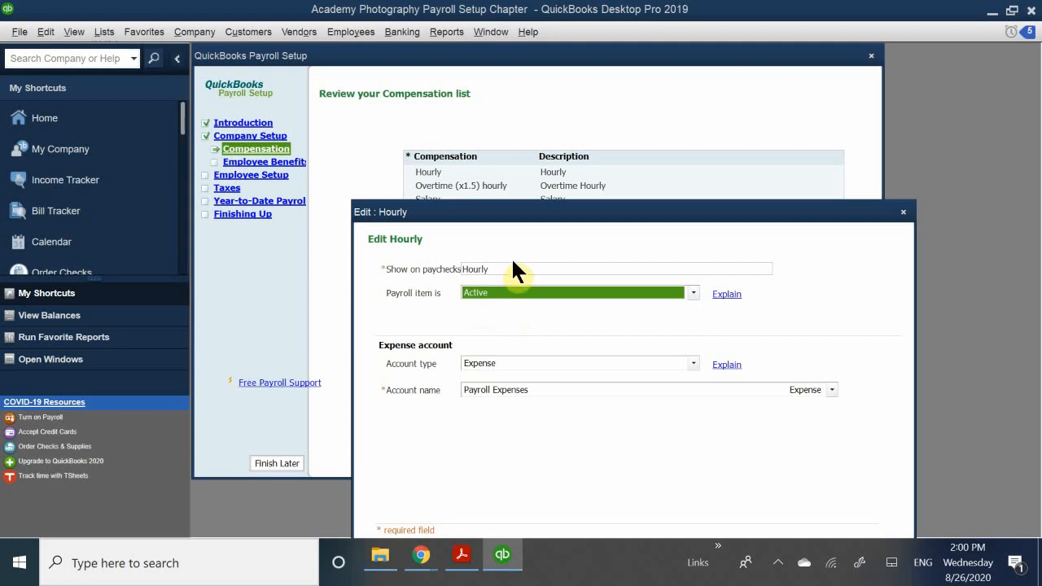
pyautogui.click(508, 269)
pyautogui.click(508, 268)
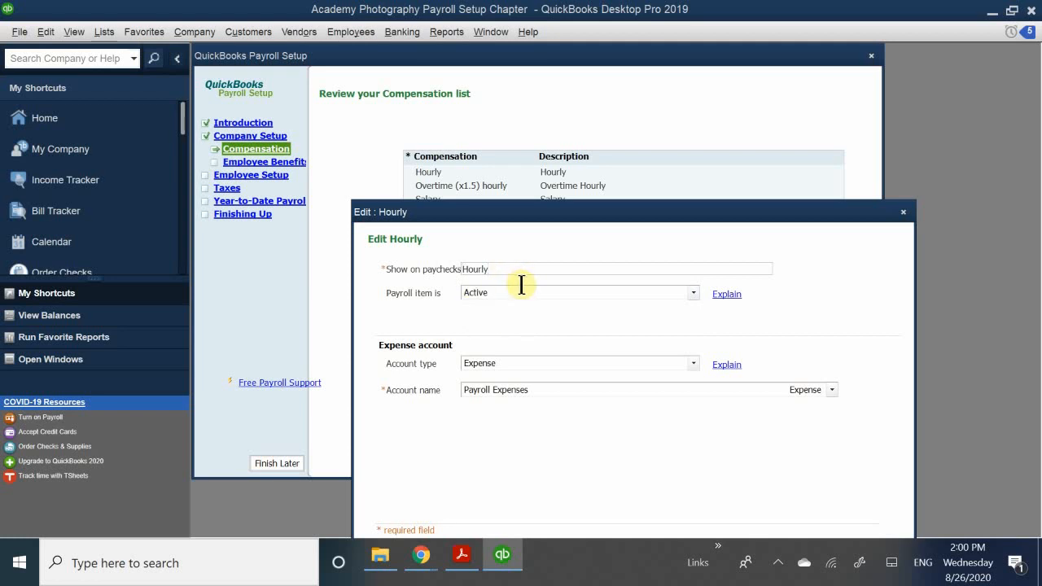
pyautogui.write('R')
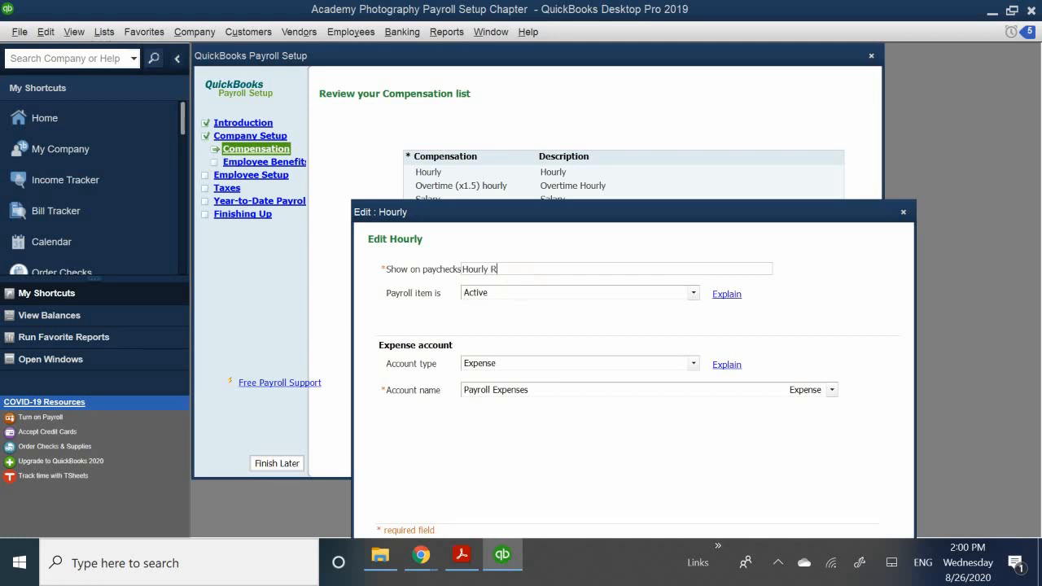
pyautogui.write('egular')
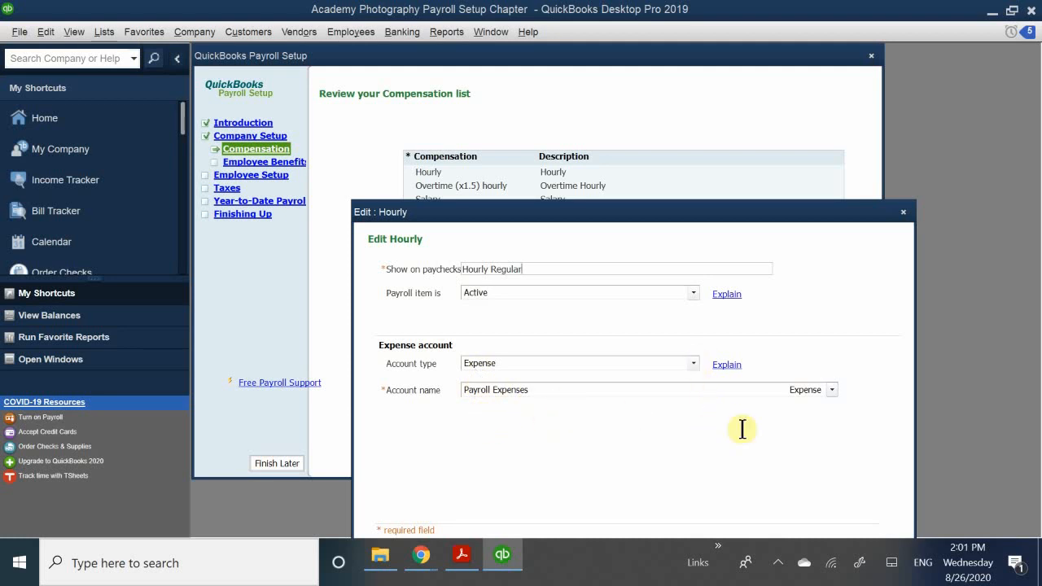
pyautogui.moveTo(691, 217); pyautogui.dragTo(649, 122)
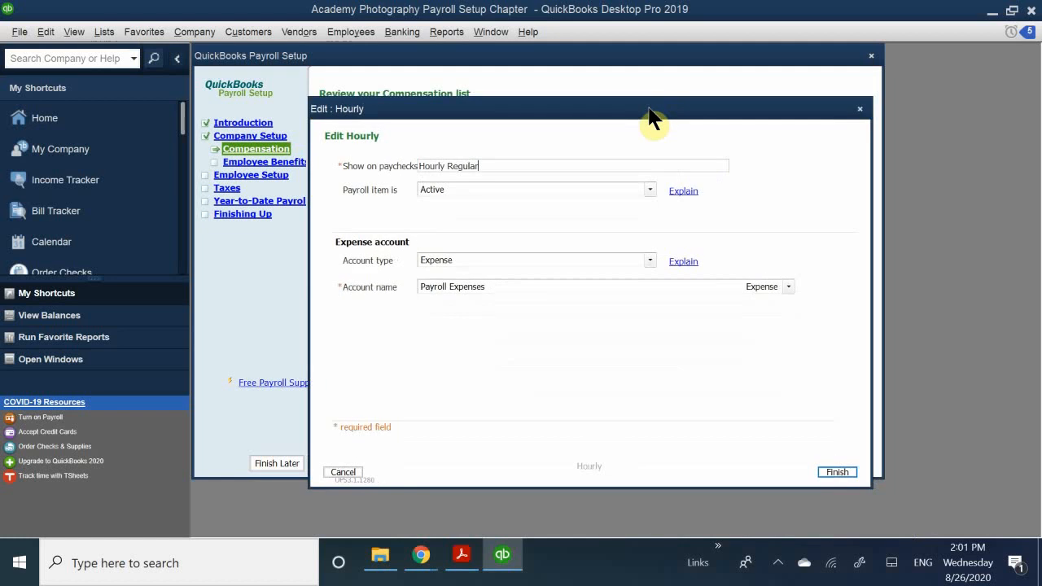
pyautogui.click(831, 471)
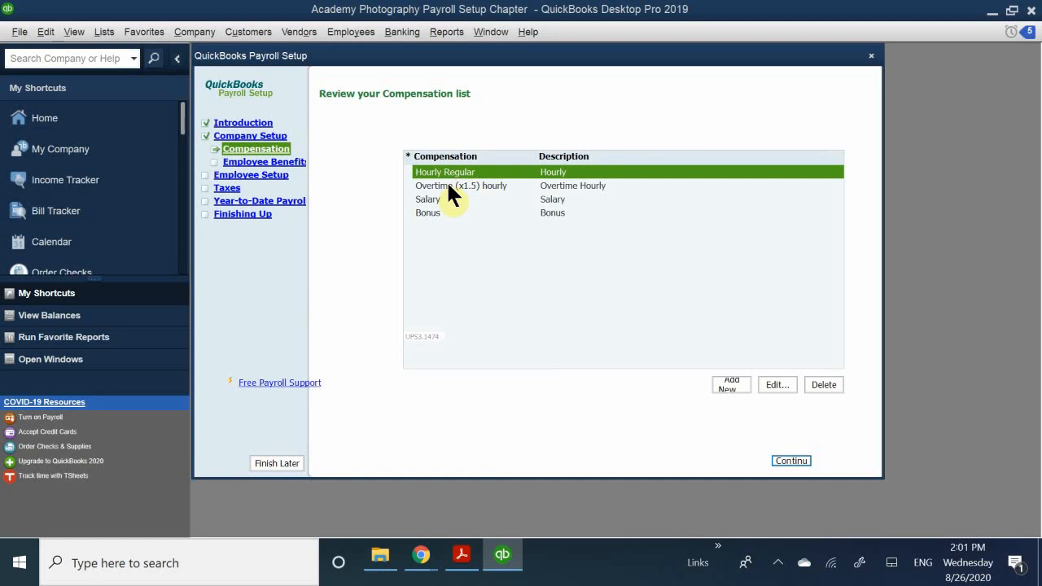
# Delete the Overtime (x1.5) hourly item from the Compensation list and confirm the deletion.
pyautogui.click(477, 184)
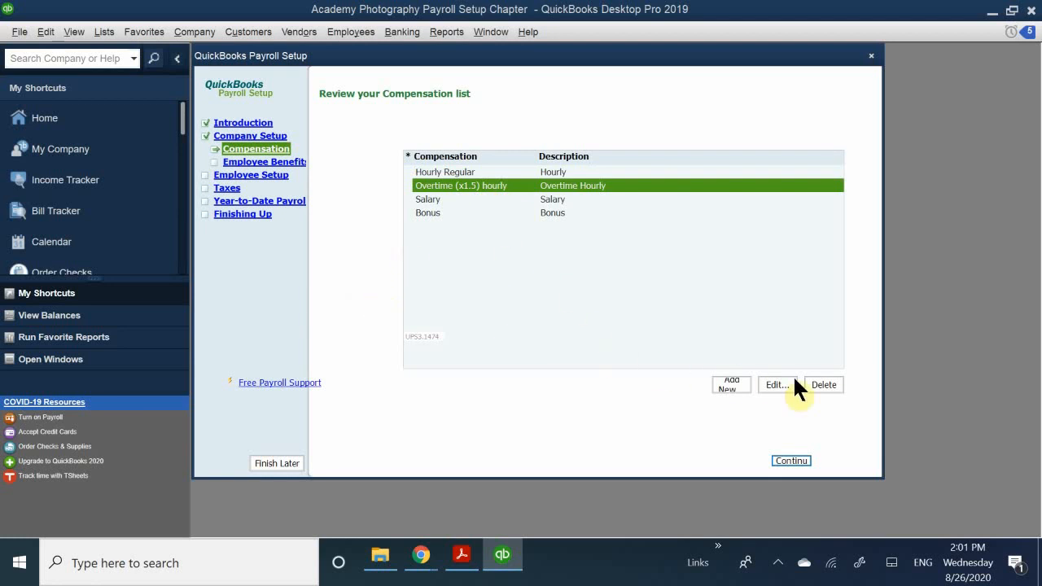
pyautogui.click(822, 385)
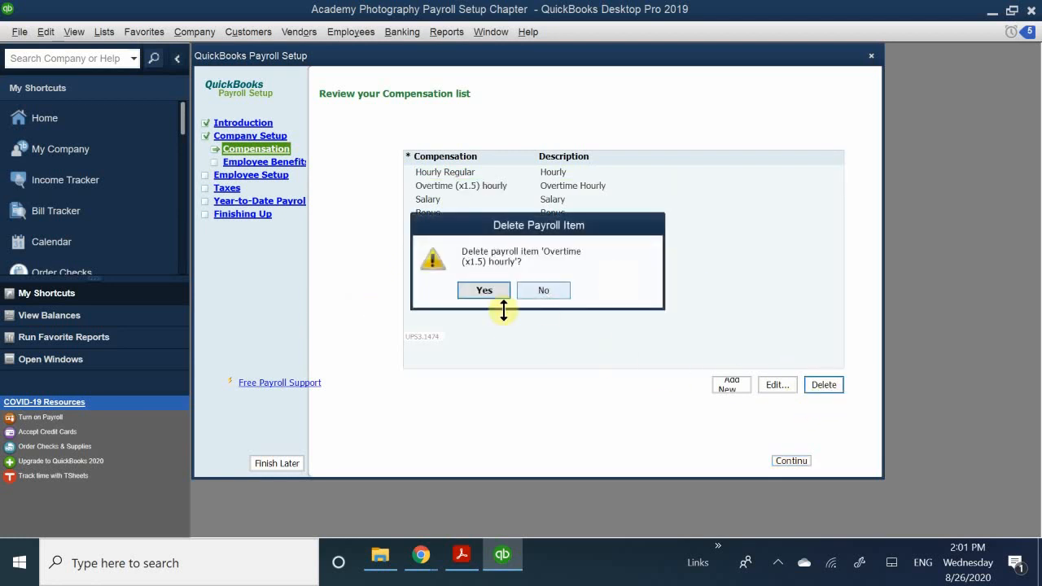
pyautogui.click(491, 290)
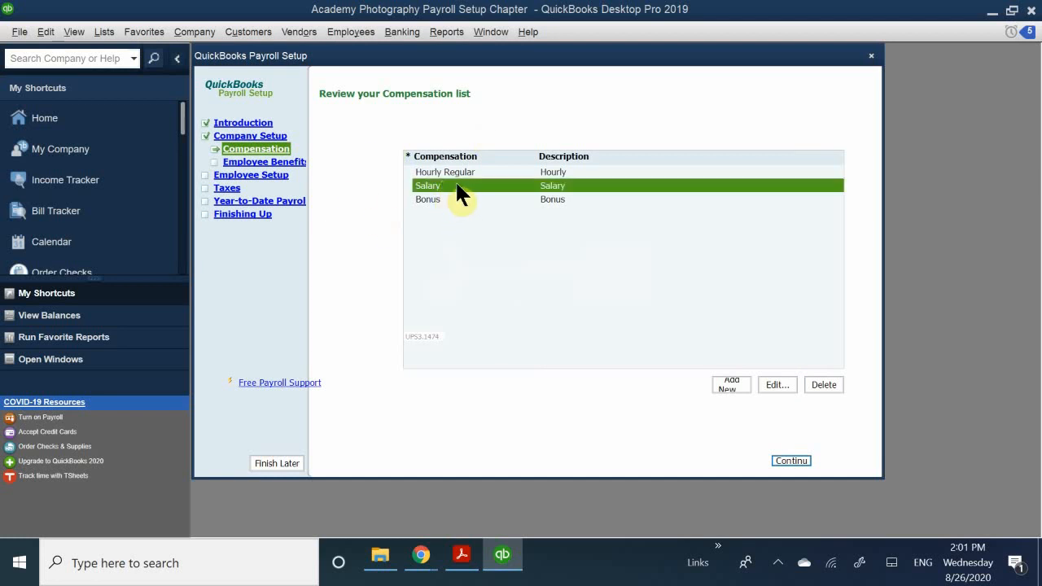
# Edit the Salary compensation item so it shows on paychecks as Salary Regular, and save it.
pyautogui.click(778, 385)
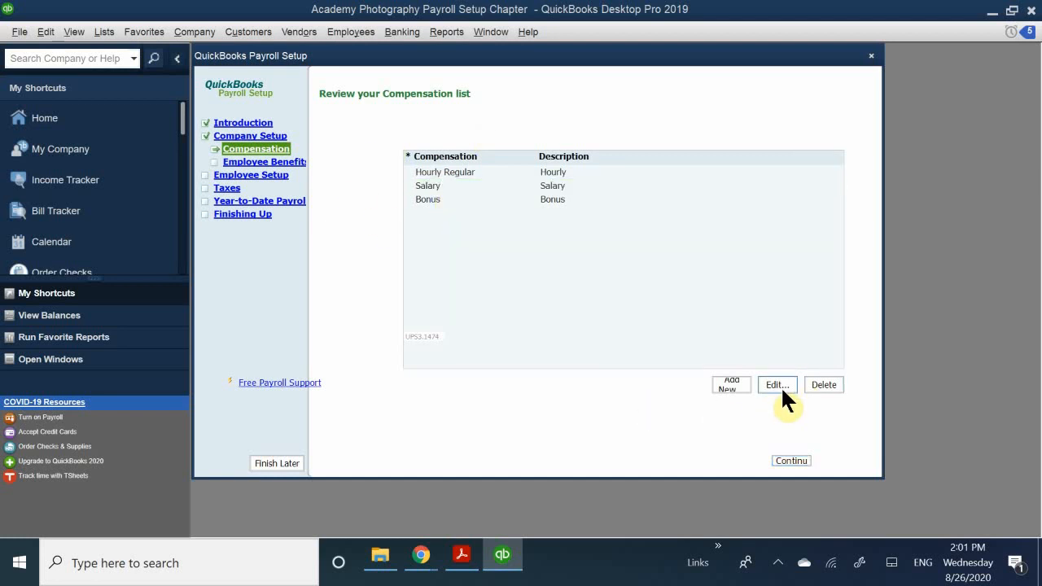
pyautogui.moveTo(623, 258); pyautogui.dragTo(371, 165)
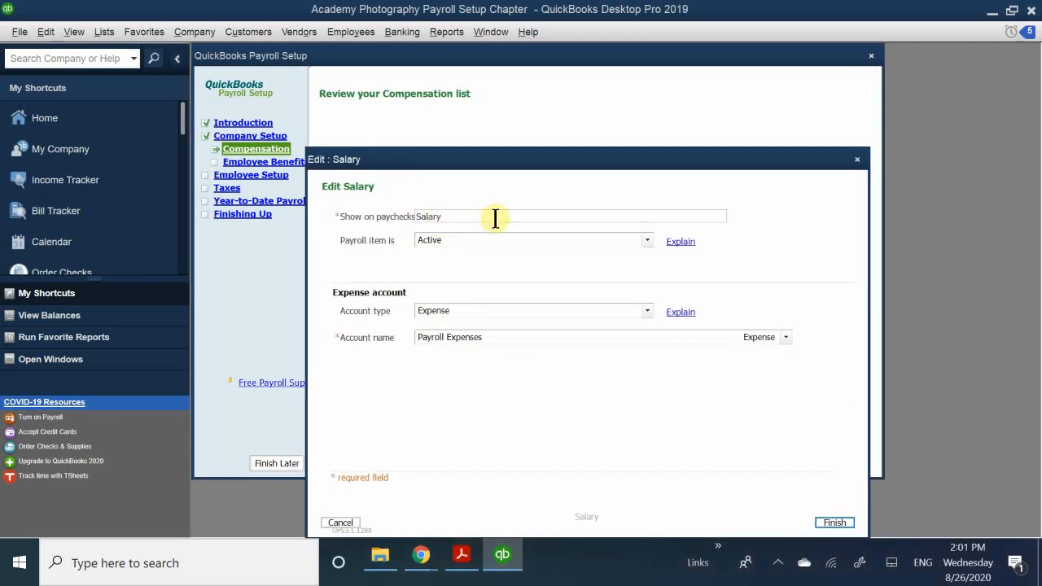
pyautogui.write('Regular')
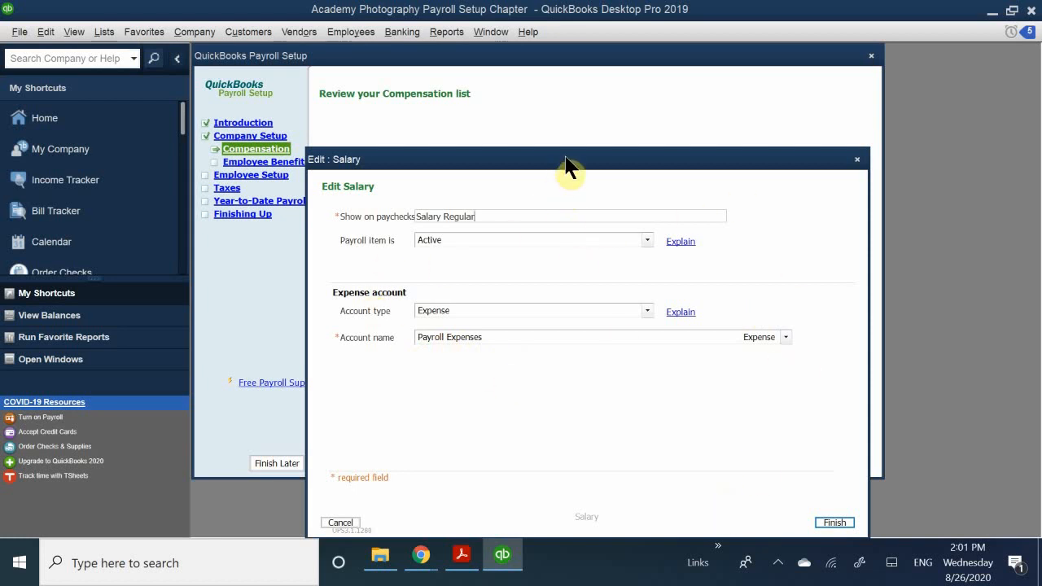
pyautogui.moveTo(565, 163); pyautogui.dragTo(538, 87)
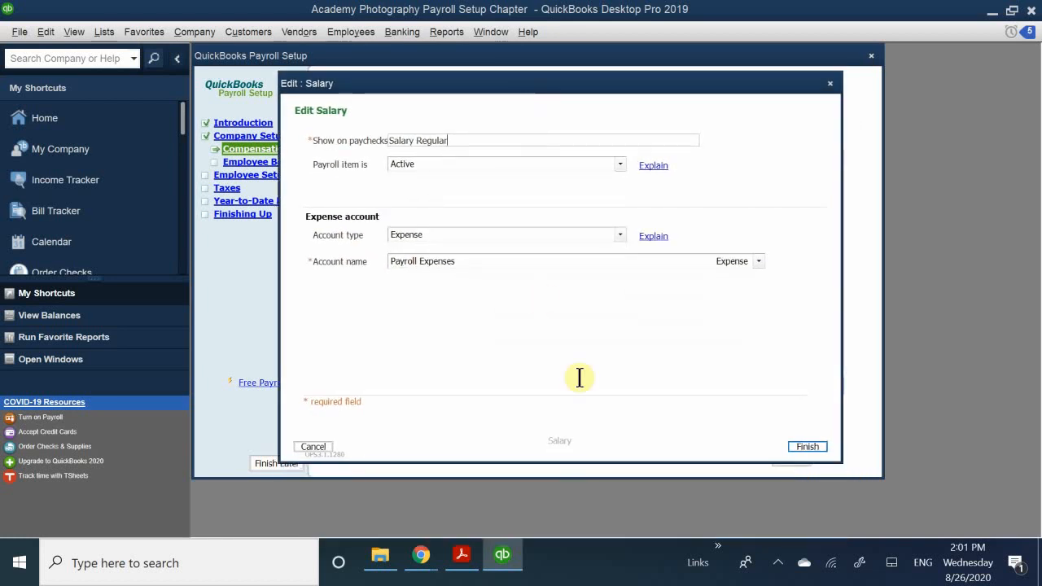
pyautogui.click(813, 447)
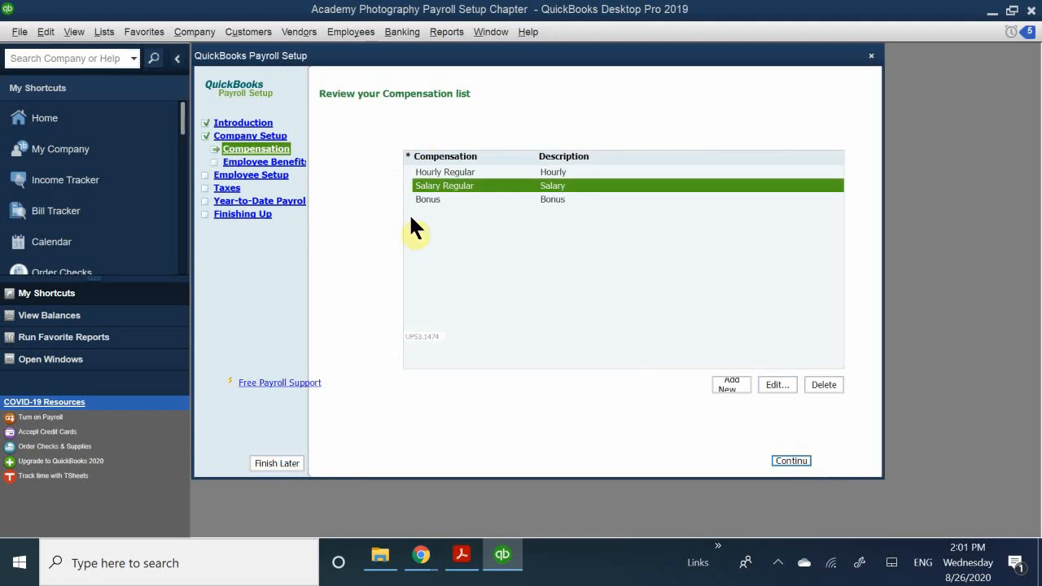
# Start adding a new compensation item and choose Commission under Other compensation as its type.
pyautogui.click(550, 204)
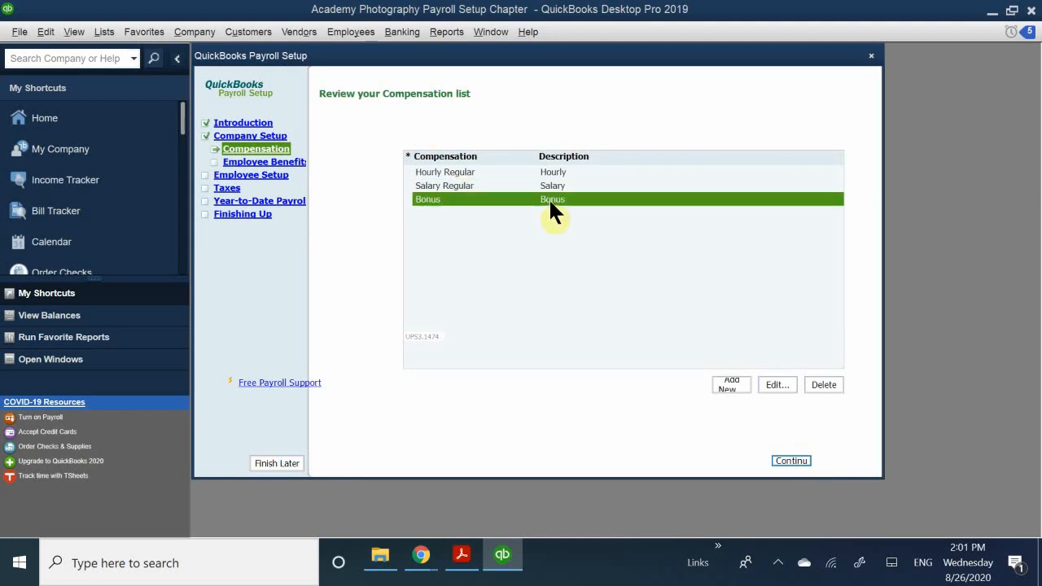
pyautogui.click(473, 234)
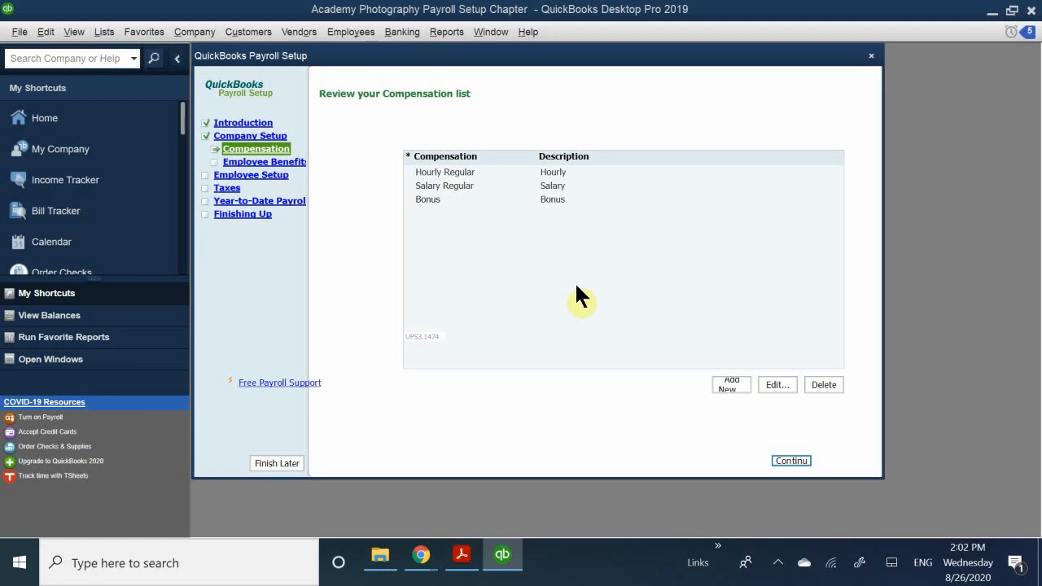
pyautogui.click(725, 384)
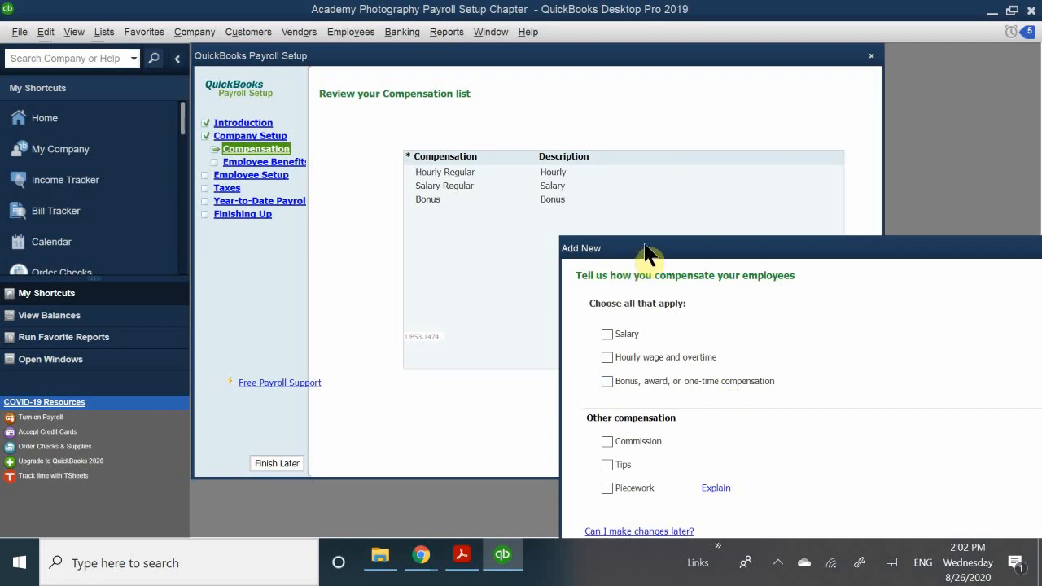
pyautogui.moveTo(637, 244); pyautogui.dragTo(458, 237)
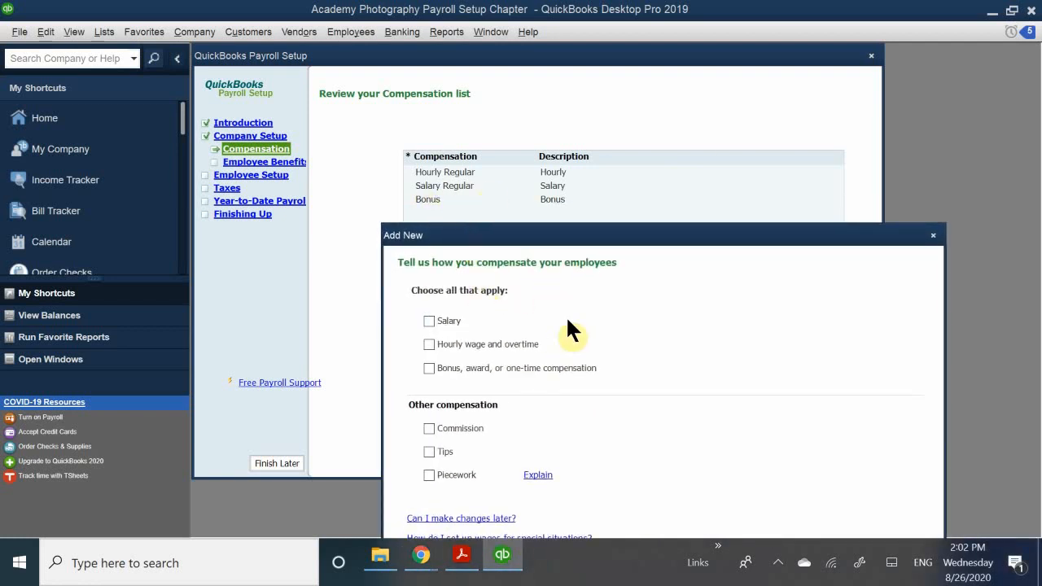
pyautogui.moveTo(504, 241); pyautogui.dragTo(511, 82)
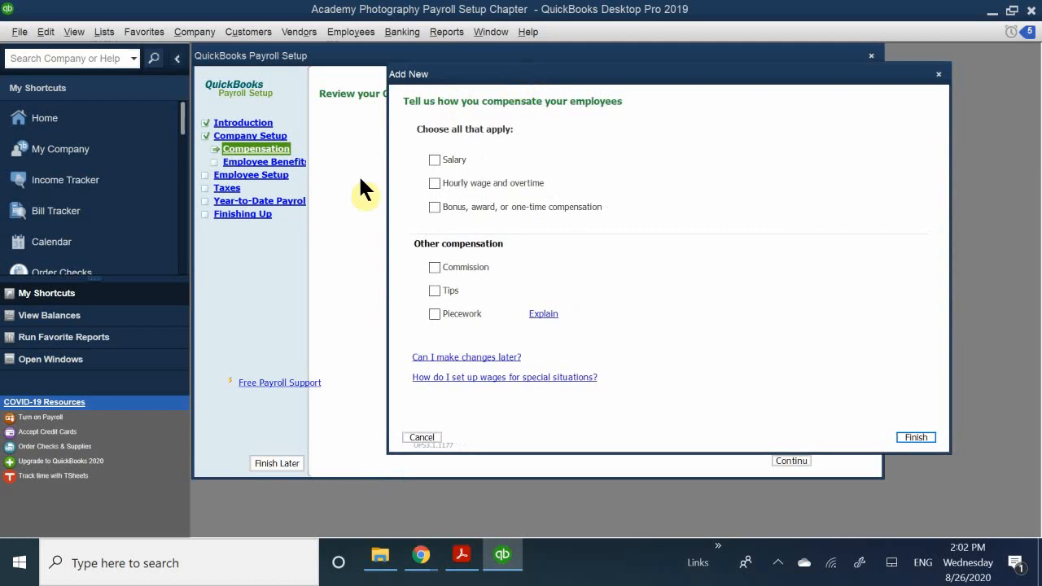
pyautogui.click(467, 267)
pyautogui.moveTo(514, 82); pyautogui.dragTo(477, 58)
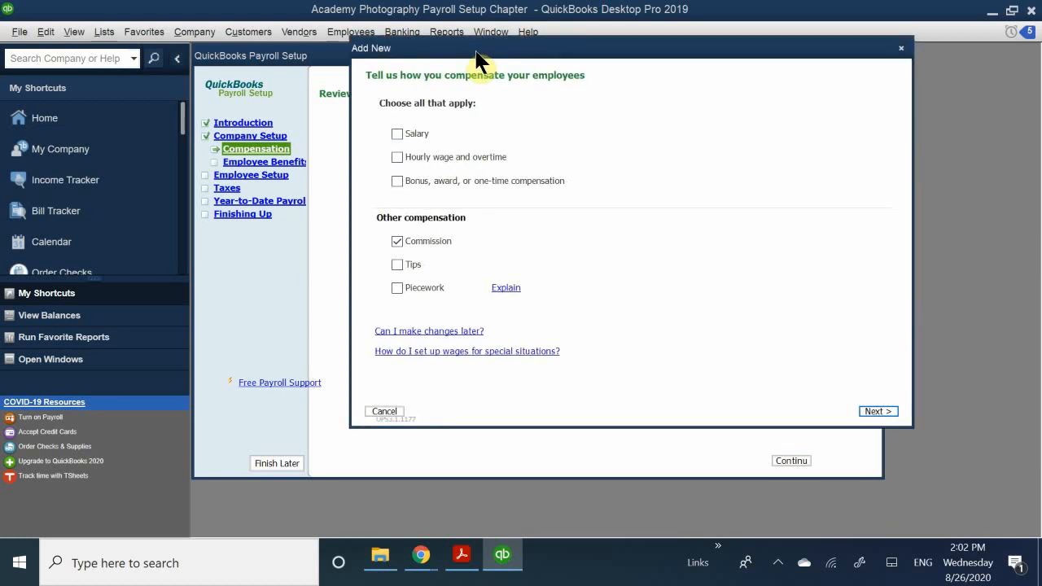
pyautogui.click(883, 411)
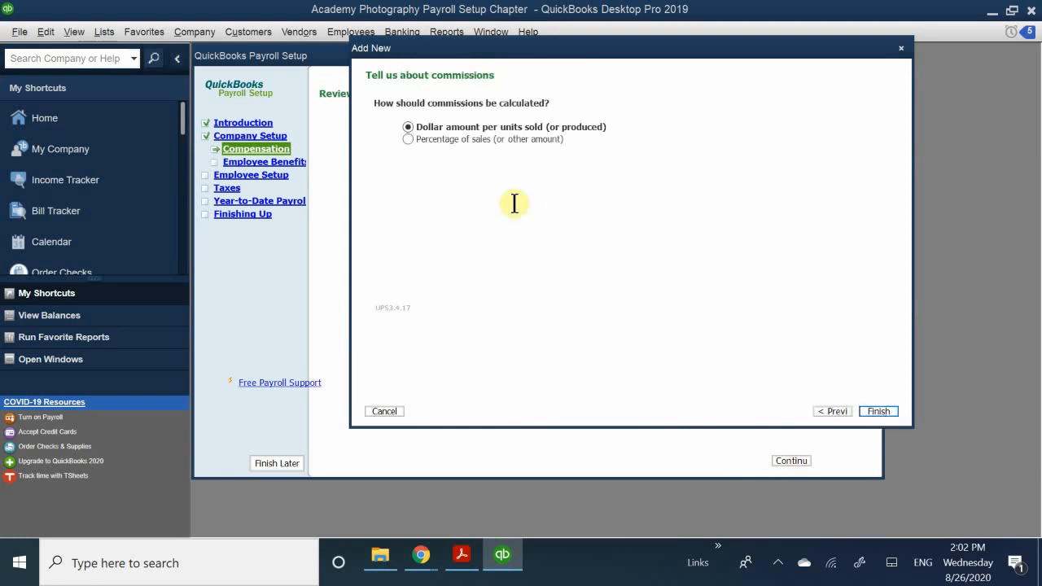
# Set commissions to be calculated as a dollar amount per units sold (or produced) and finish adding the item.
pyautogui.moveTo(451, 47); pyautogui.dragTo(439, 199)
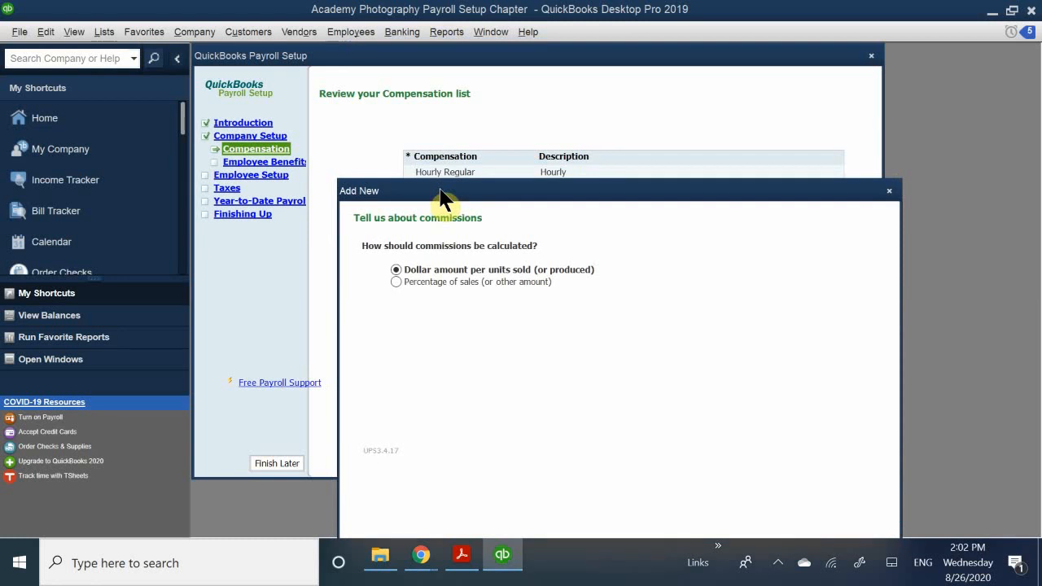
pyautogui.moveTo(440, 198); pyautogui.dragTo(442, 190)
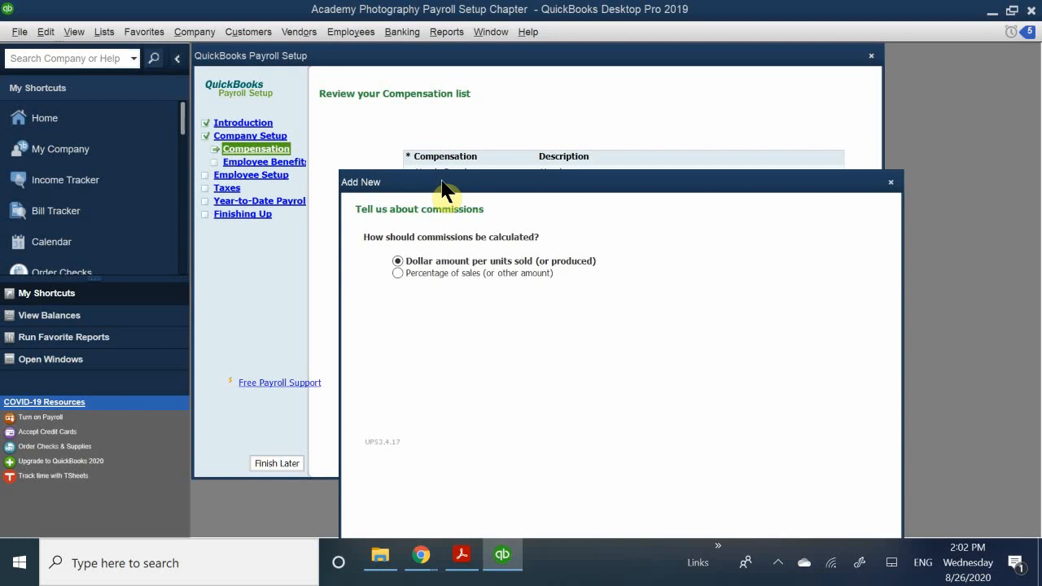
pyautogui.click(411, 275)
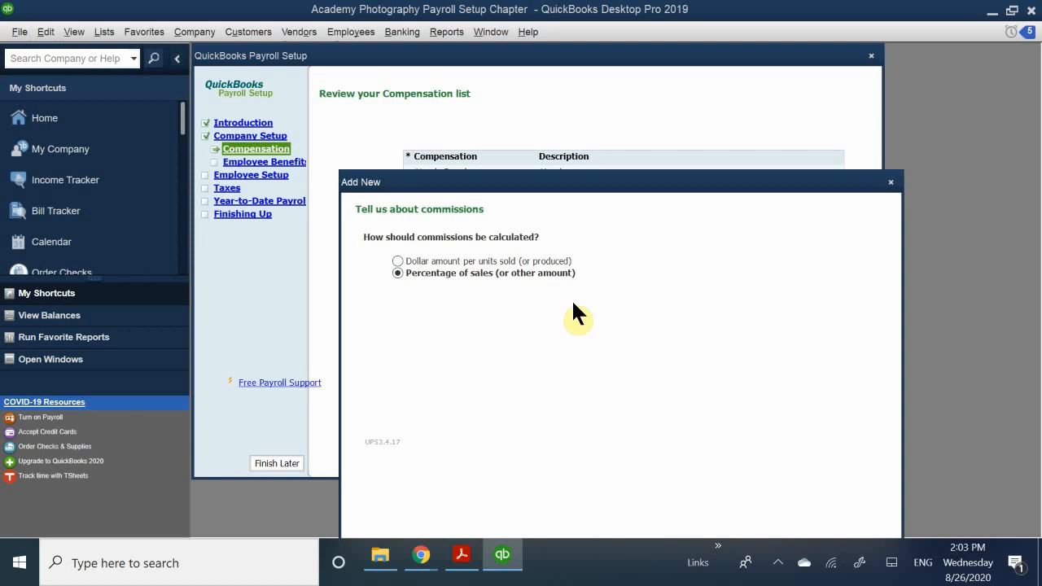
pyautogui.click(441, 259)
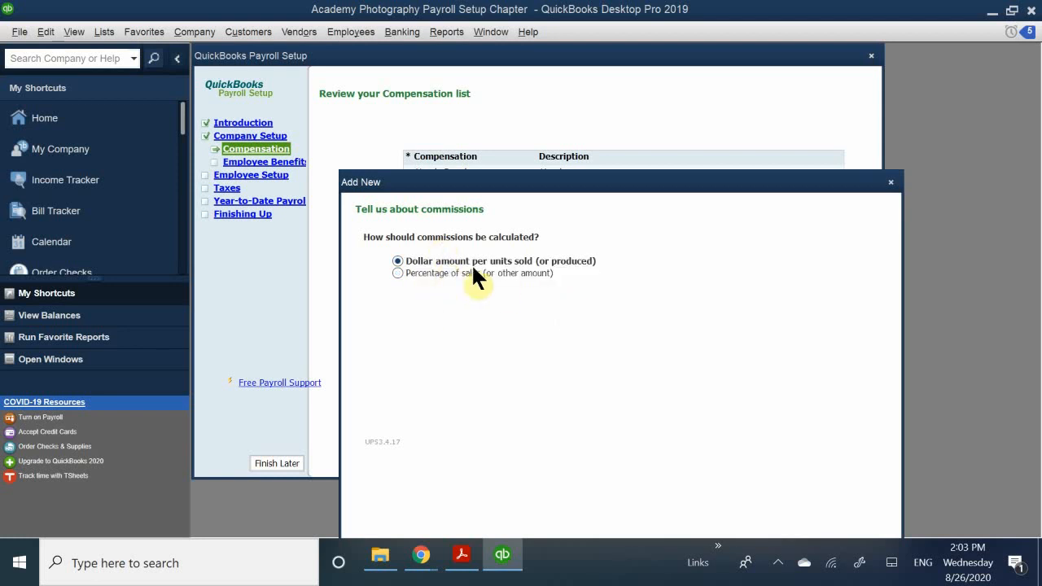
pyautogui.moveTo(521, 187); pyautogui.dragTo(515, 131)
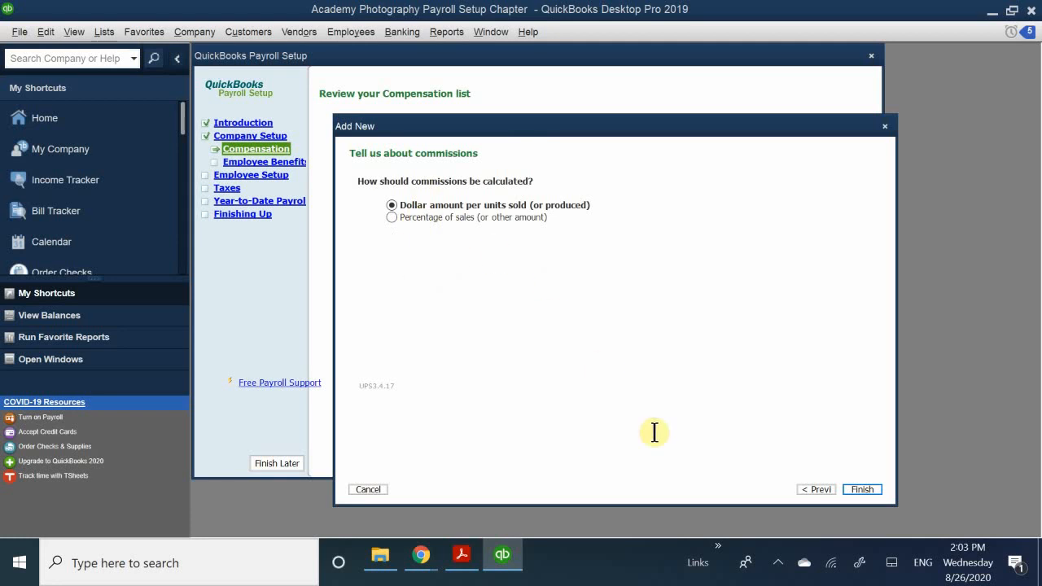
pyautogui.moveTo(610, 131); pyautogui.dragTo(625, 76)
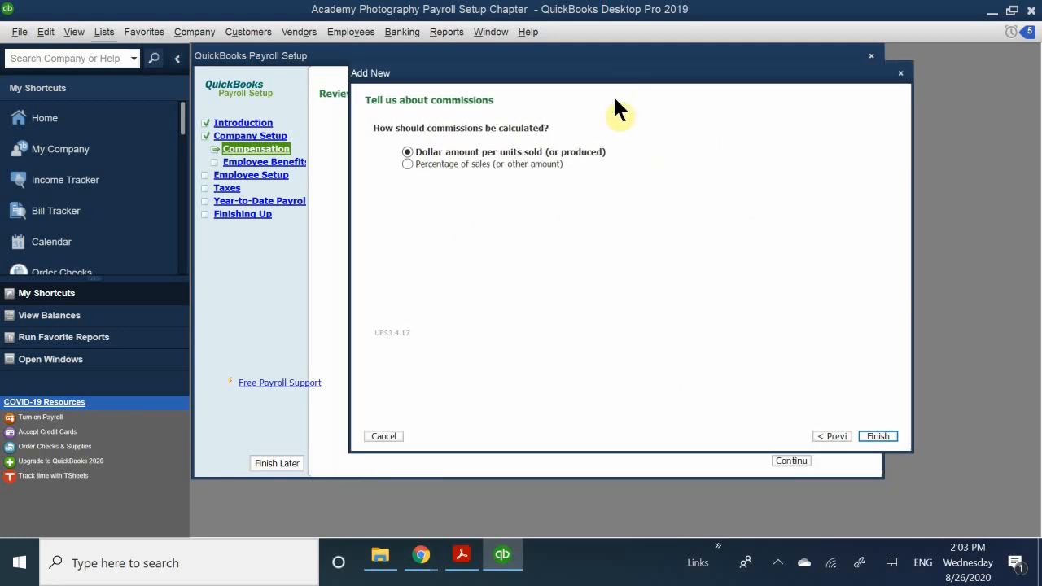
pyautogui.click(878, 433)
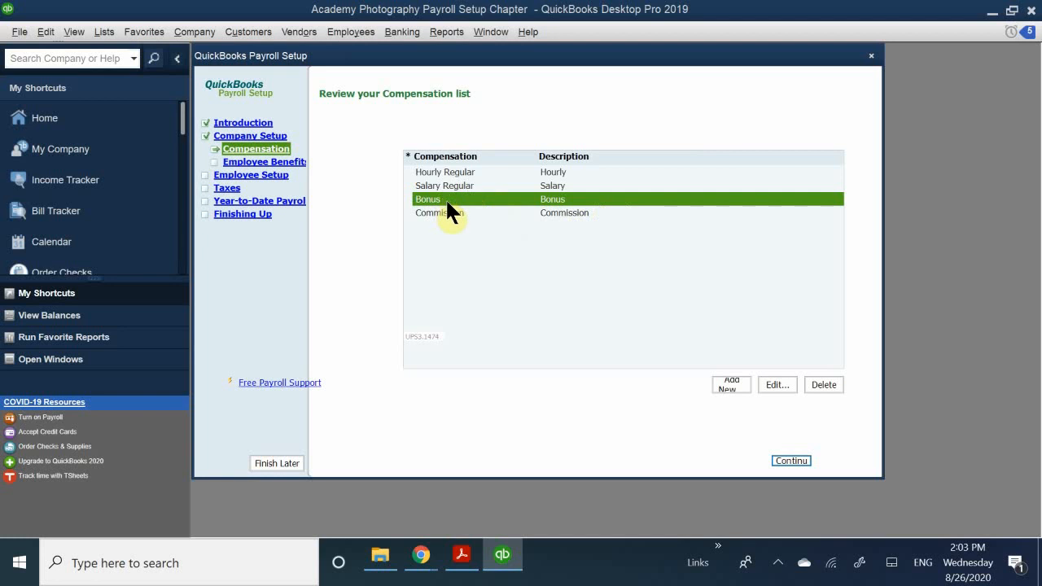
# Open the Commission compensation item for editing, review its paycheck name, expense account and default rate, and save it with the defaults kept.
pyautogui.click(476, 213)
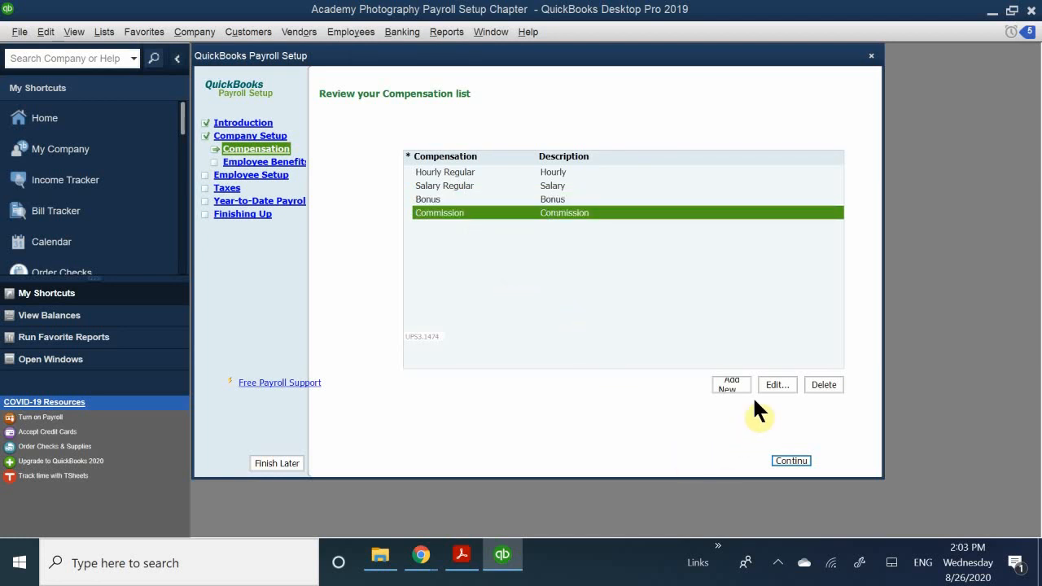
pyautogui.click(775, 385)
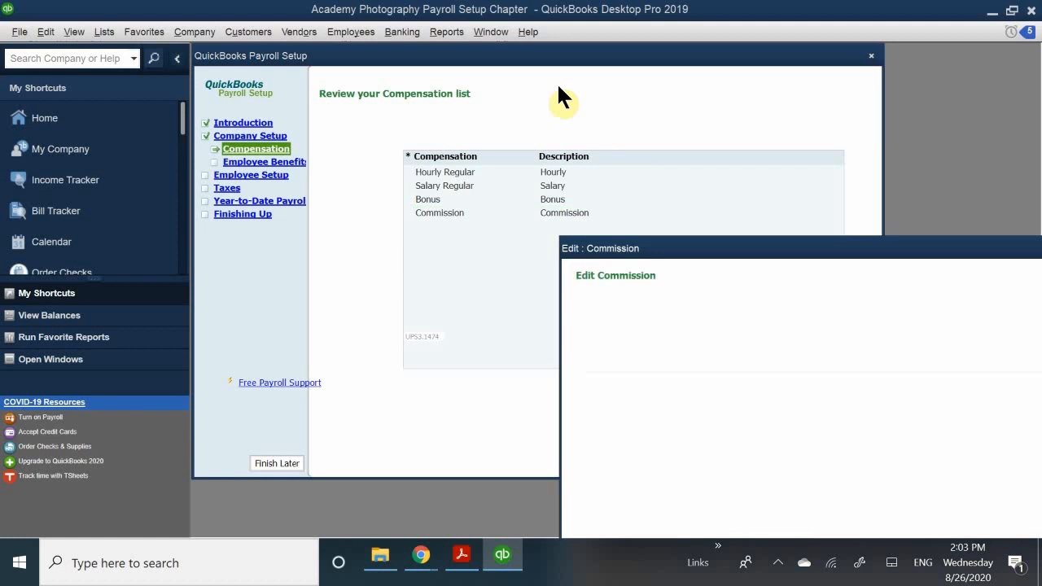
pyautogui.moveTo(615, 249); pyautogui.dragTo(400, 160)
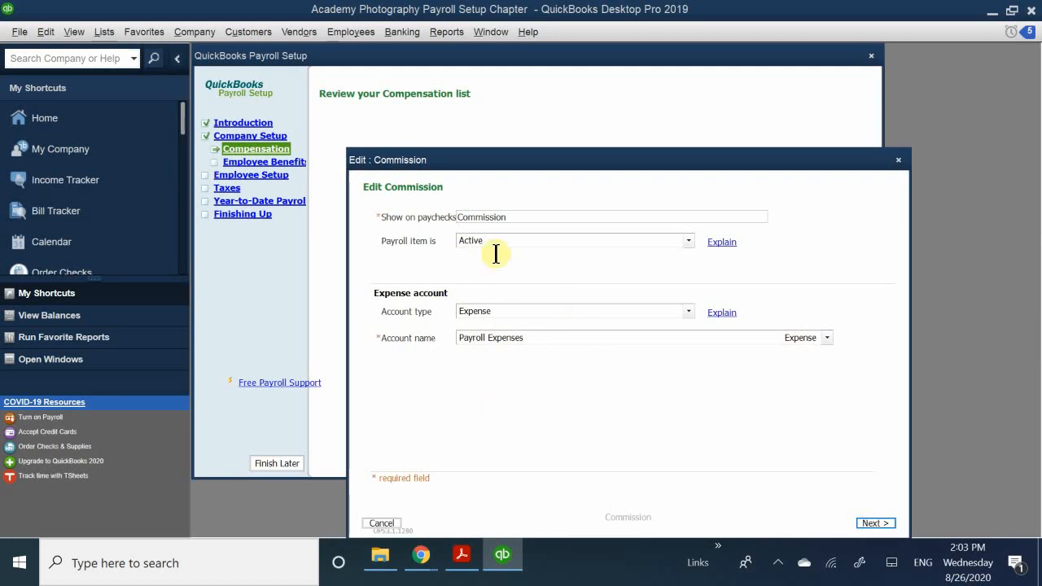
pyautogui.moveTo(517, 160); pyautogui.dragTo(480, 118)
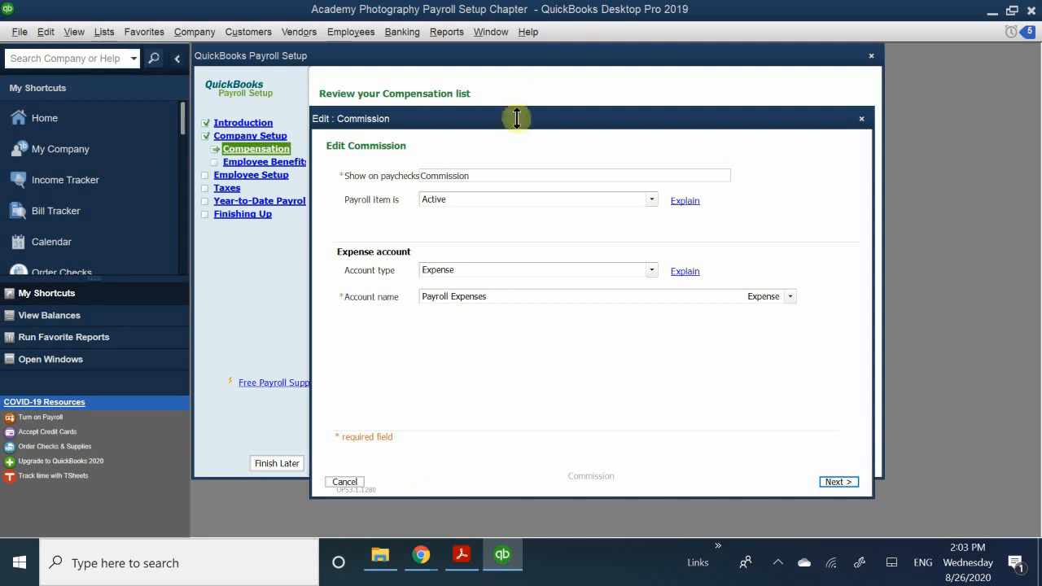
pyautogui.moveTo(521, 122); pyautogui.dragTo(505, 83)
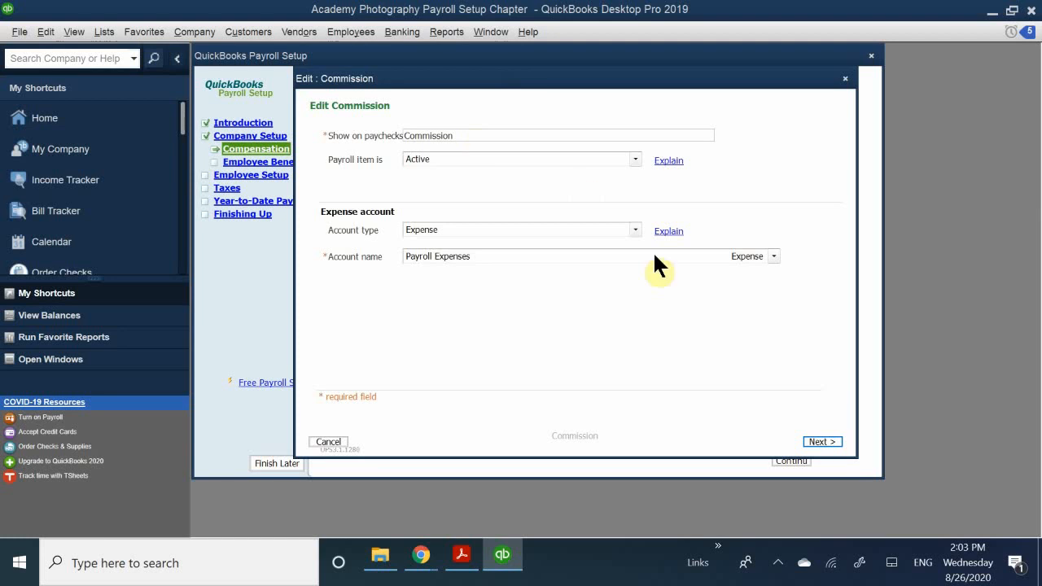
pyautogui.click(822, 438)
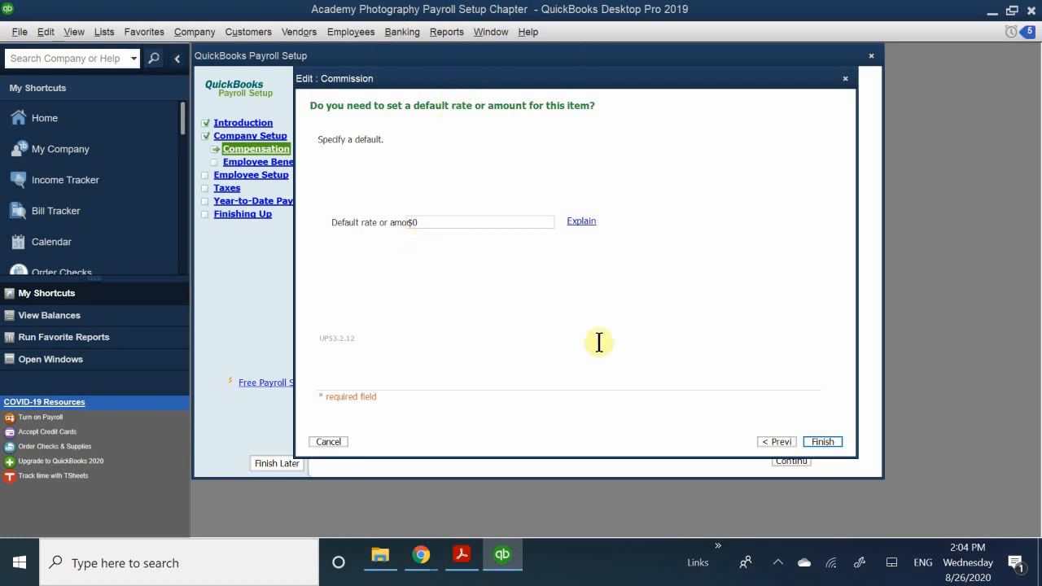
pyautogui.click(836, 442)
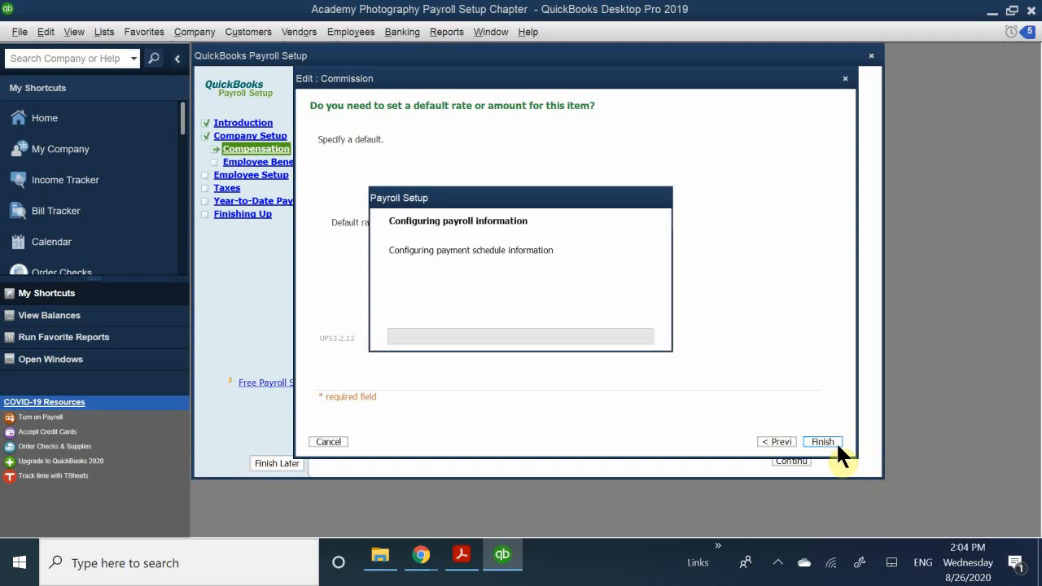
pyautogui.click(480, 260)
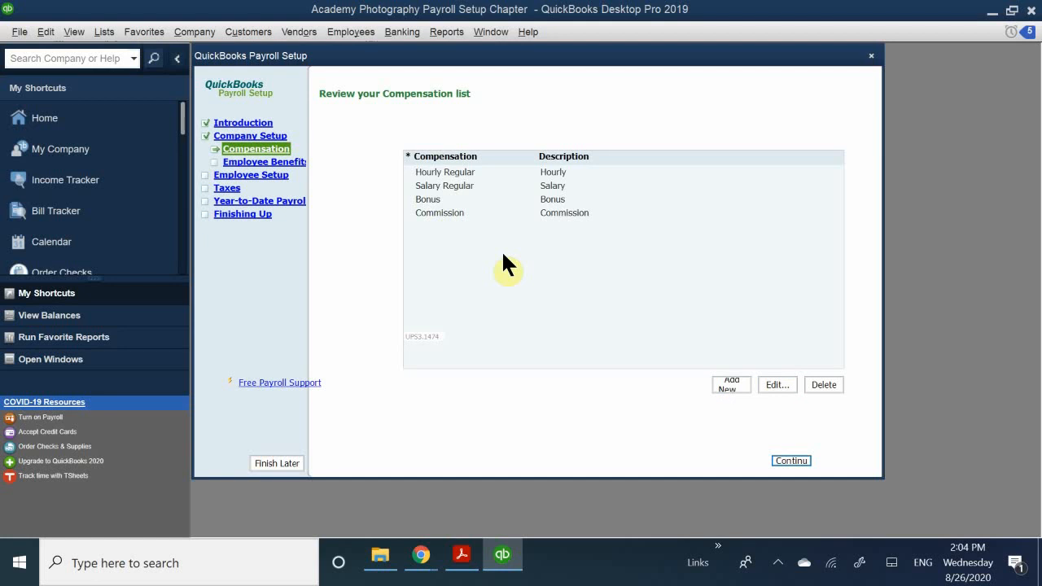
# Proceed from the Compensation list to insurance benefits and specify that the company does not provide insurance benefits.
pyautogui.click(781, 464)
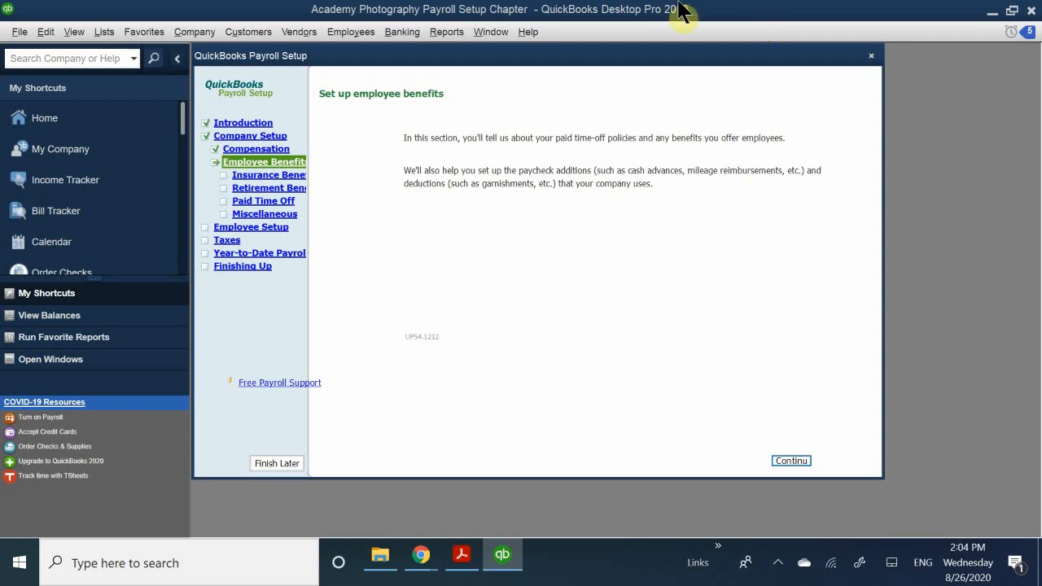
pyautogui.click(781, 461)
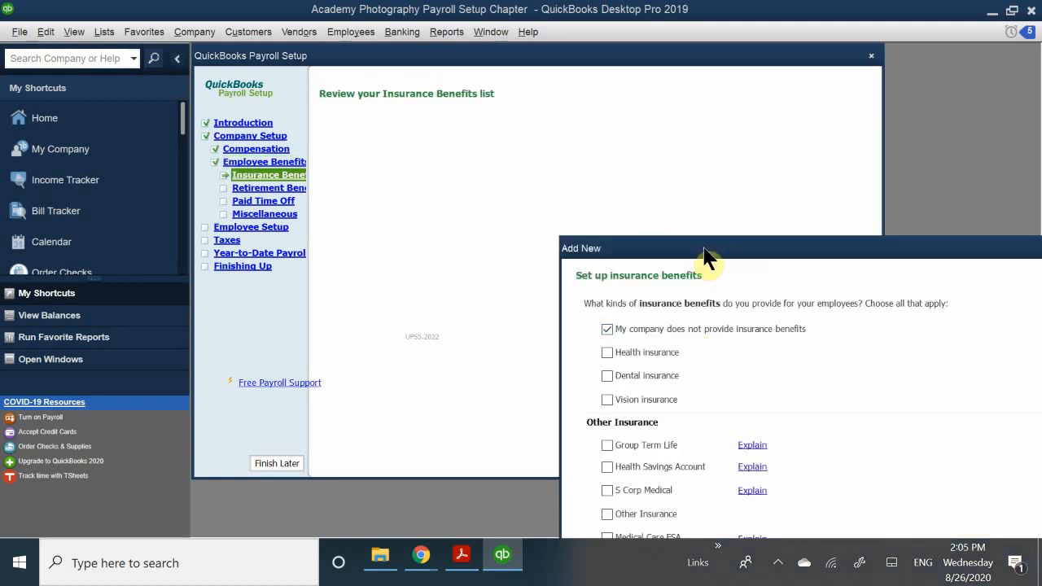
pyautogui.moveTo(704, 248); pyautogui.dragTo(511, 99)
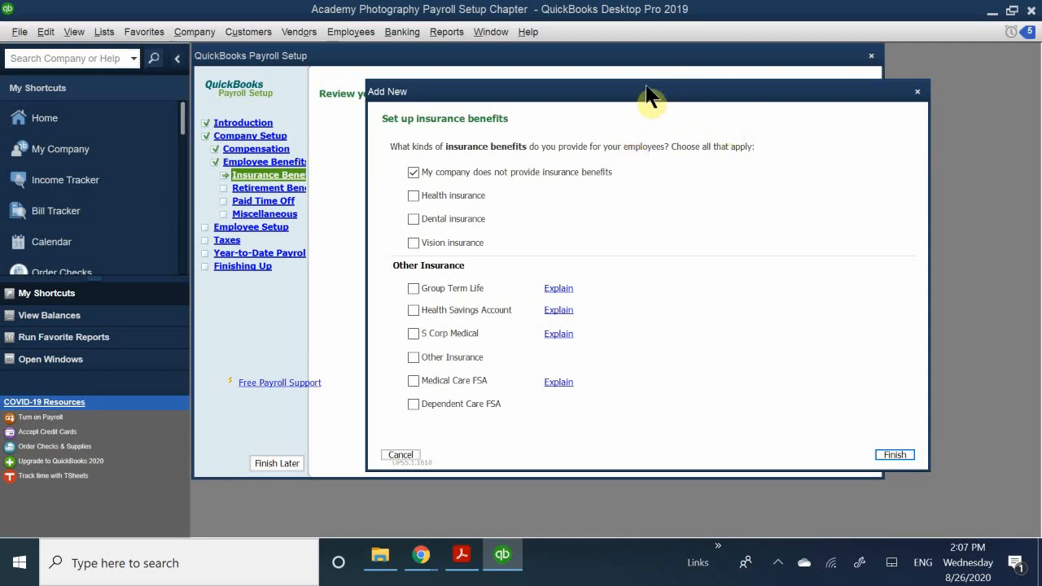
pyautogui.moveTo(646, 88)
pyautogui.mouseDown()
pyautogui.moveTo(649, 57)
pyautogui.moveTo(642, 74)
pyautogui.mouseUp()
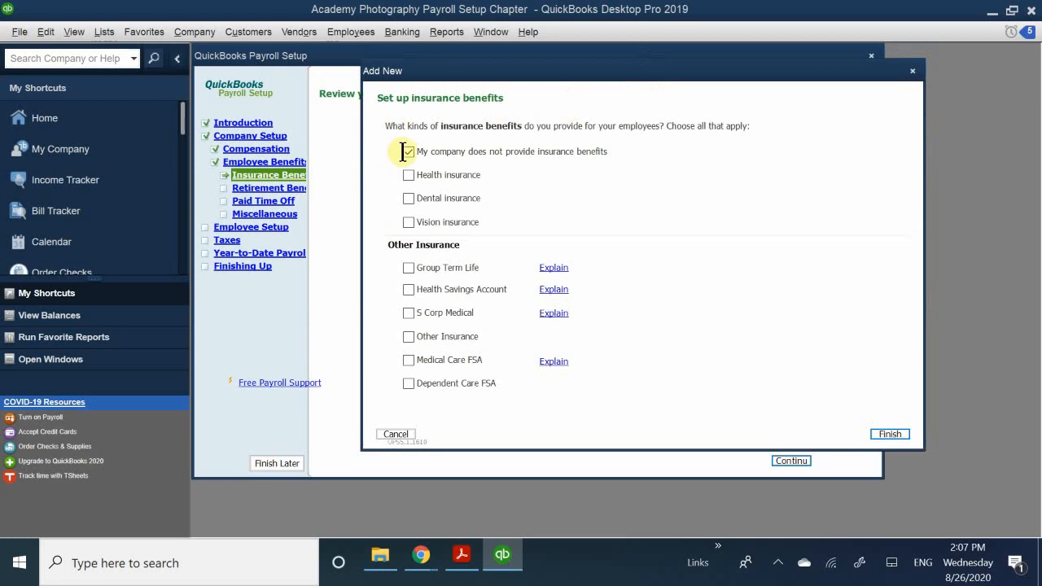
pyautogui.click(408, 151)
pyautogui.click(889, 434)
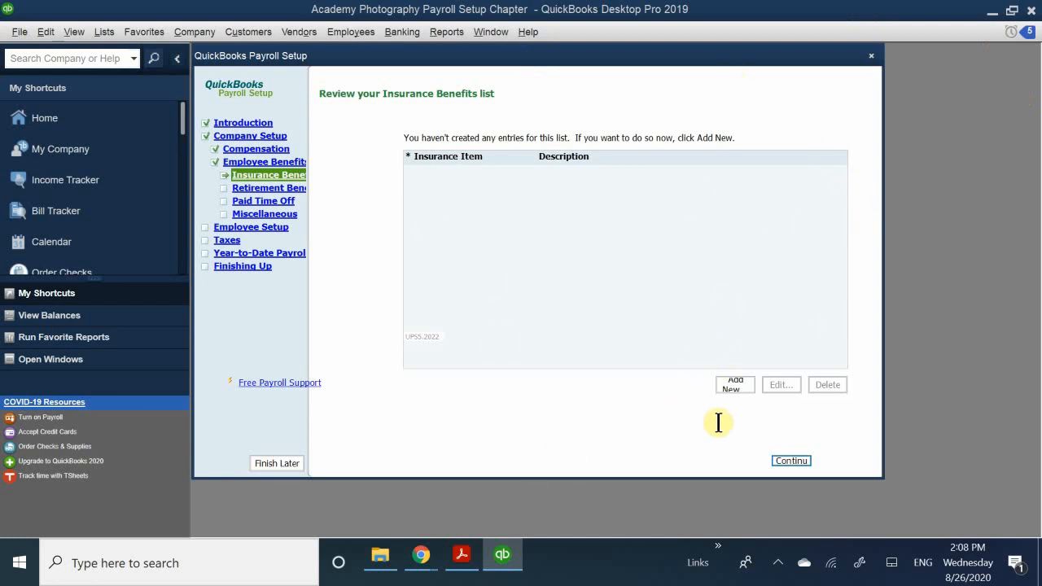
# Proceed to retirement benefits and finish with "My company does not provide retirement benefits" selected.
pyautogui.click(794, 460)
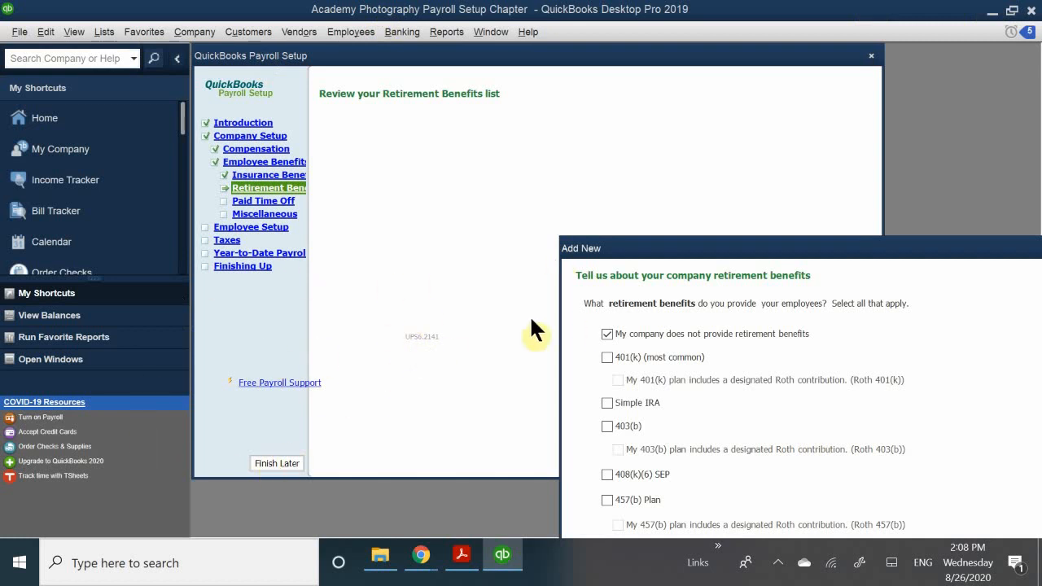
pyautogui.moveTo(646, 257); pyautogui.dragTo(407, 94)
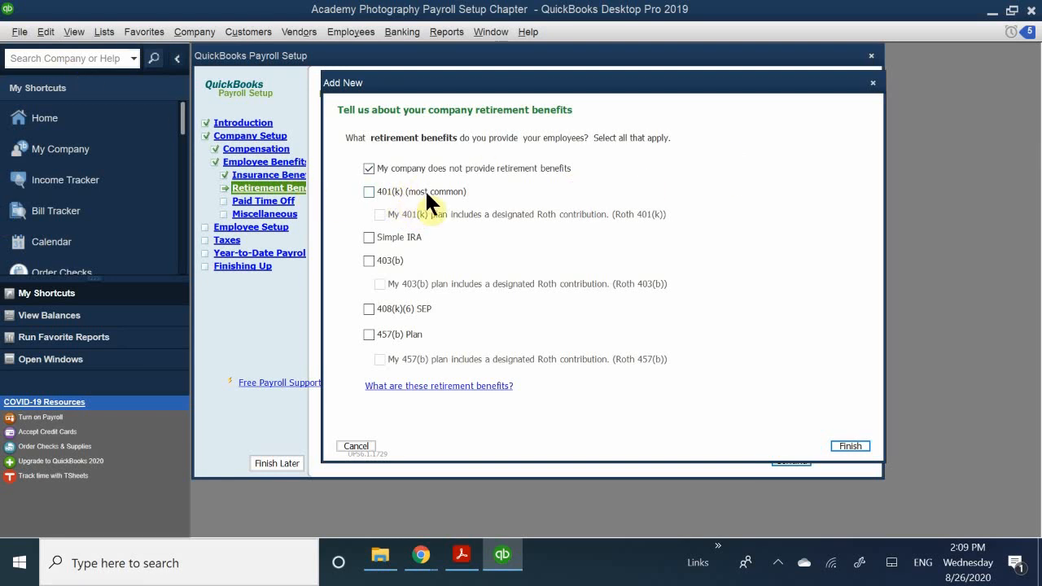
pyautogui.click(845, 445)
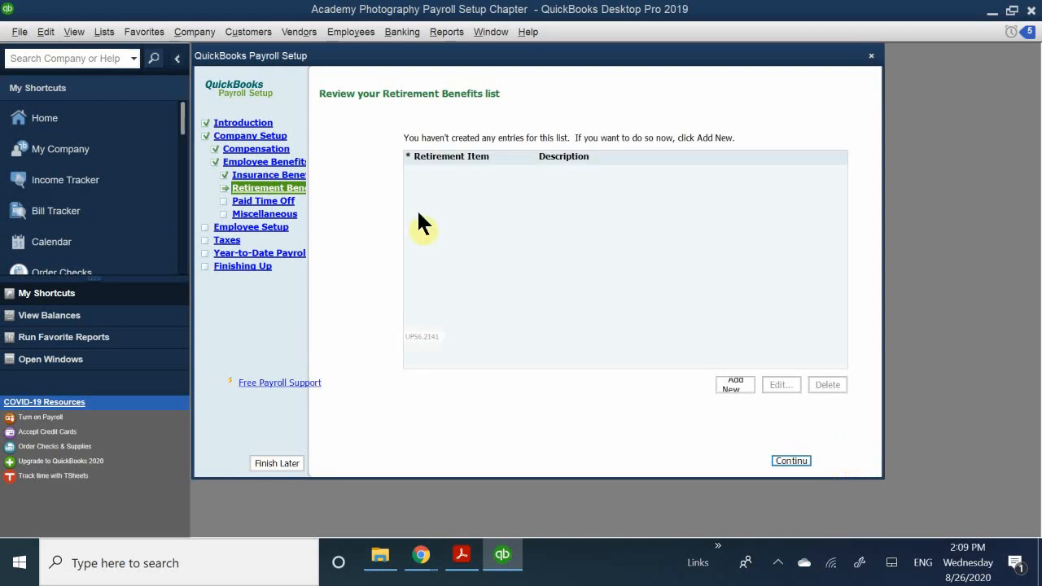
# Proceed to paid time off and set up paid sick time off as the only kind provided to employees.
pyautogui.click(787, 459)
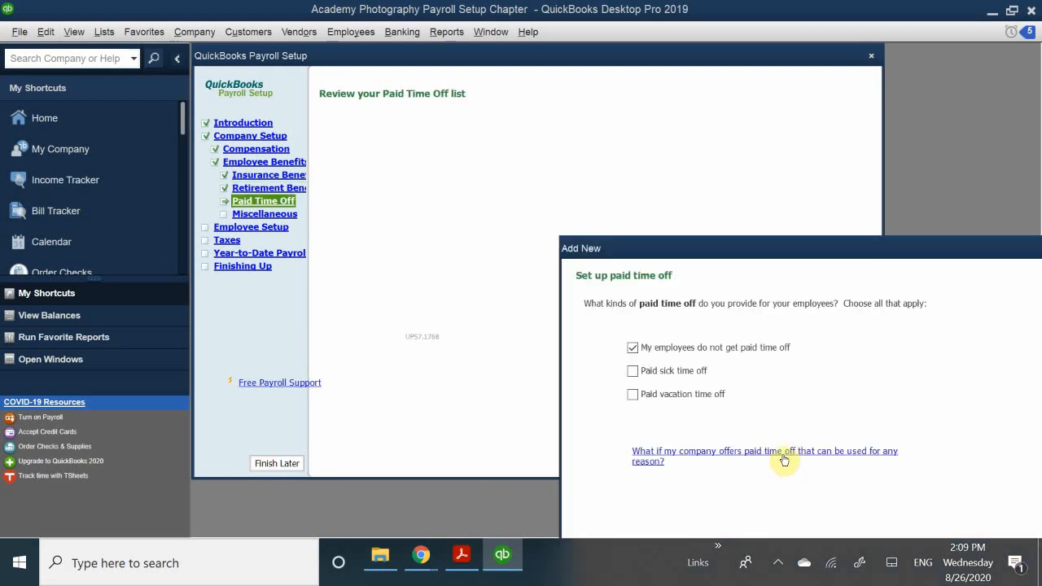
pyautogui.moveTo(705, 246); pyautogui.dragTo(491, 88)
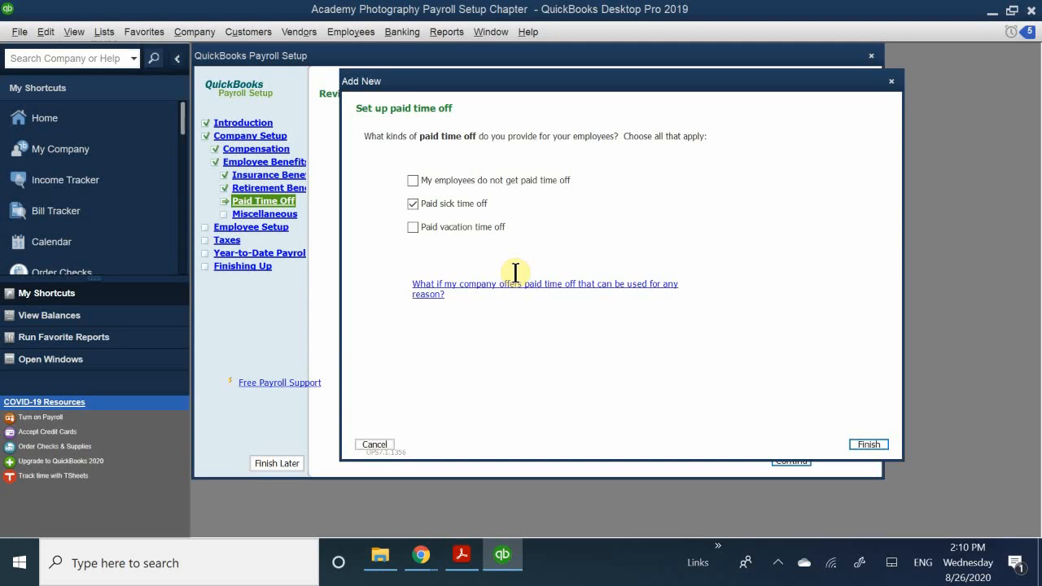
pyautogui.click(867, 444)
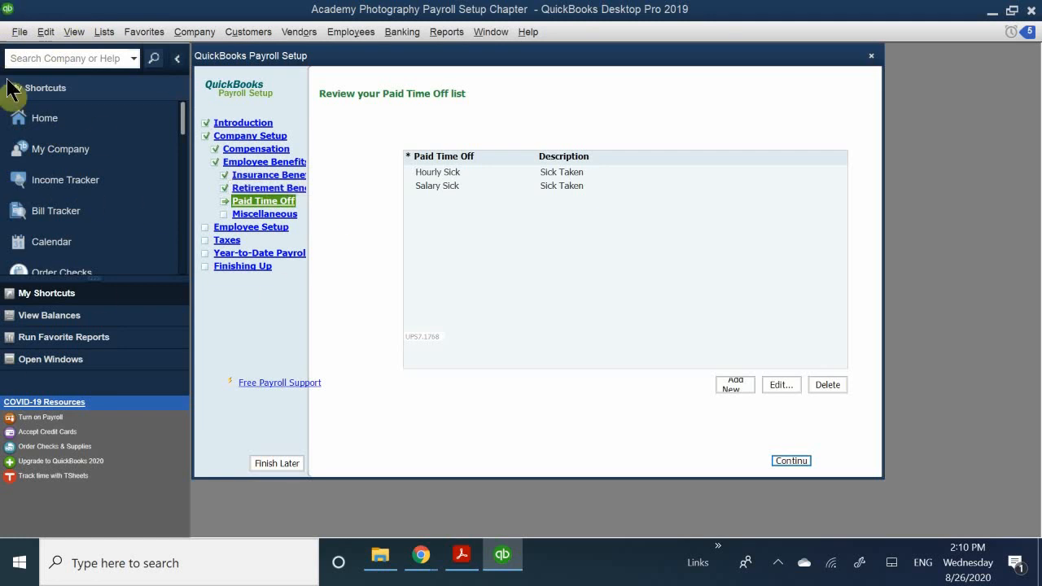
# Delete the Hourly Sick item from the Paid Time Off list and confirm the deletion.
pyautogui.click(433, 171)
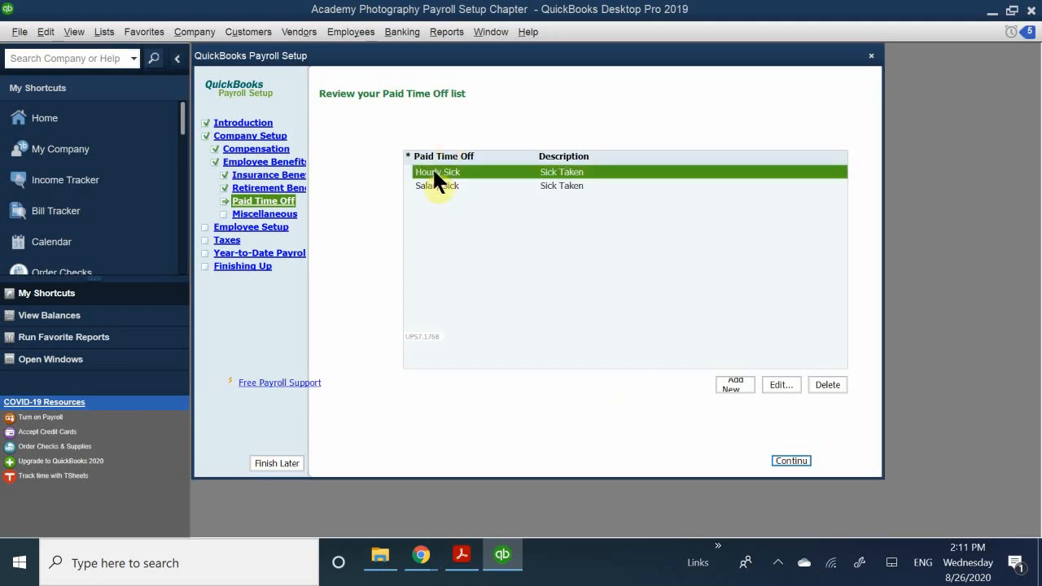
pyautogui.click(835, 384)
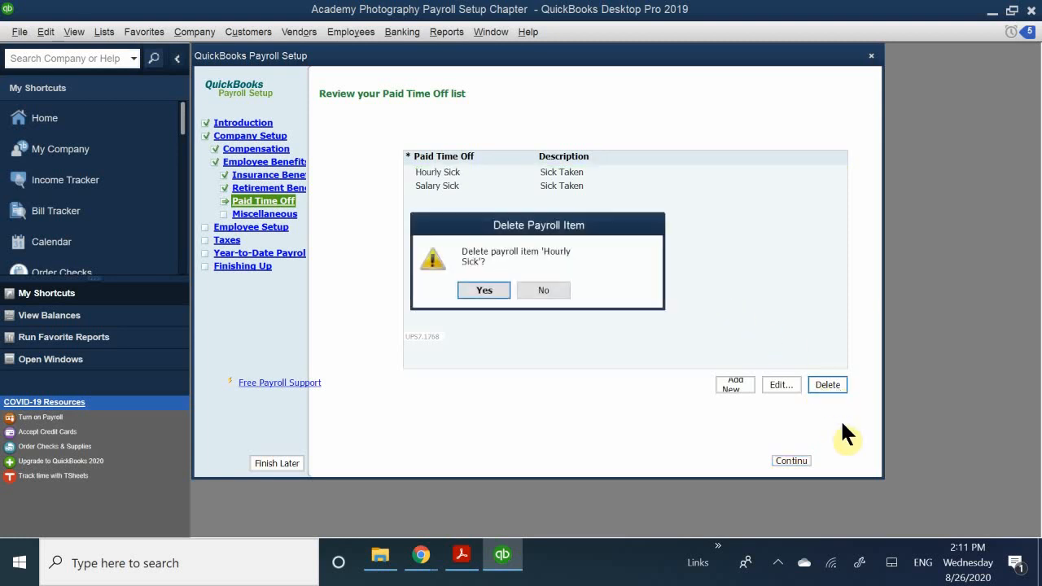
pyautogui.click(484, 289)
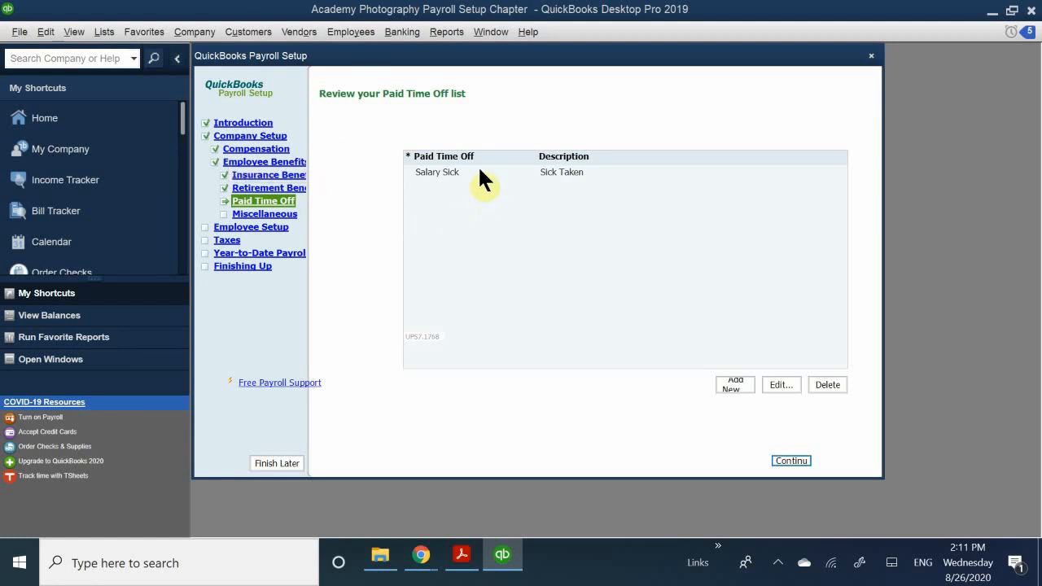
# Complete the Miscellaneous section without choosing any additions or deductions, and continue to Employee Setup.
pyautogui.click(791, 461)
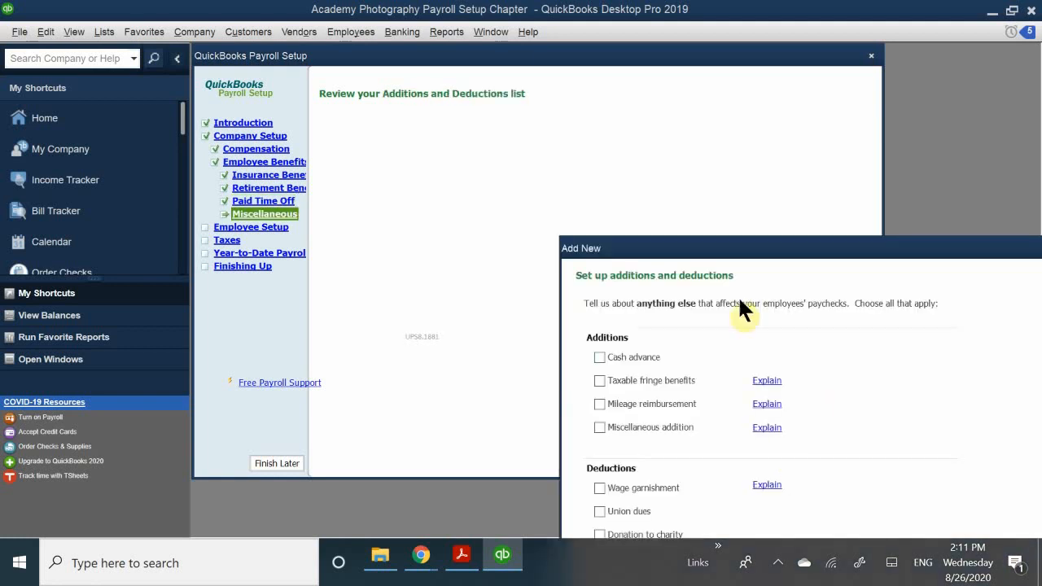
pyautogui.moveTo(686, 251); pyautogui.dragTo(445, 51)
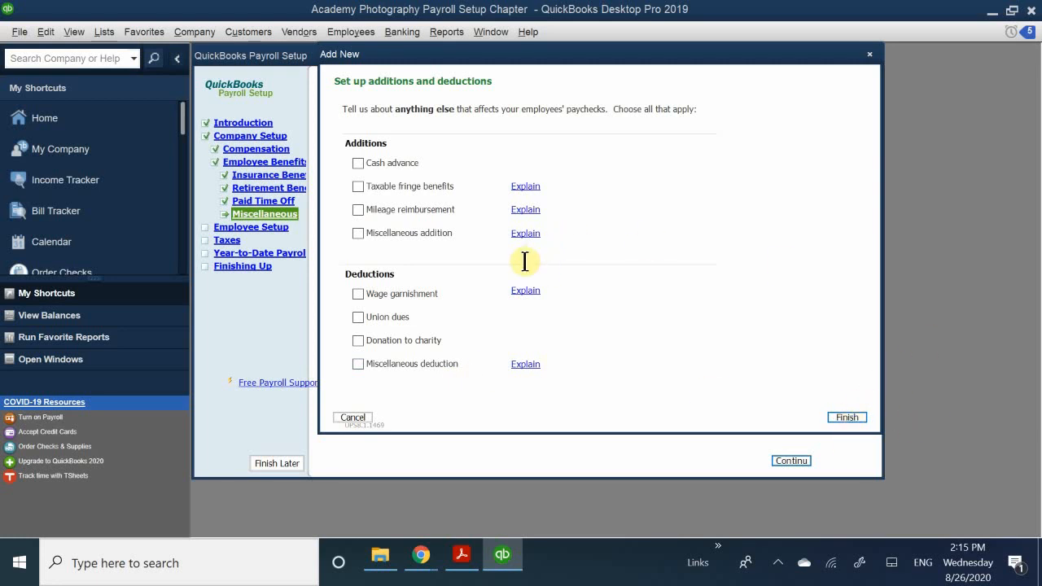
pyautogui.click(845, 418)
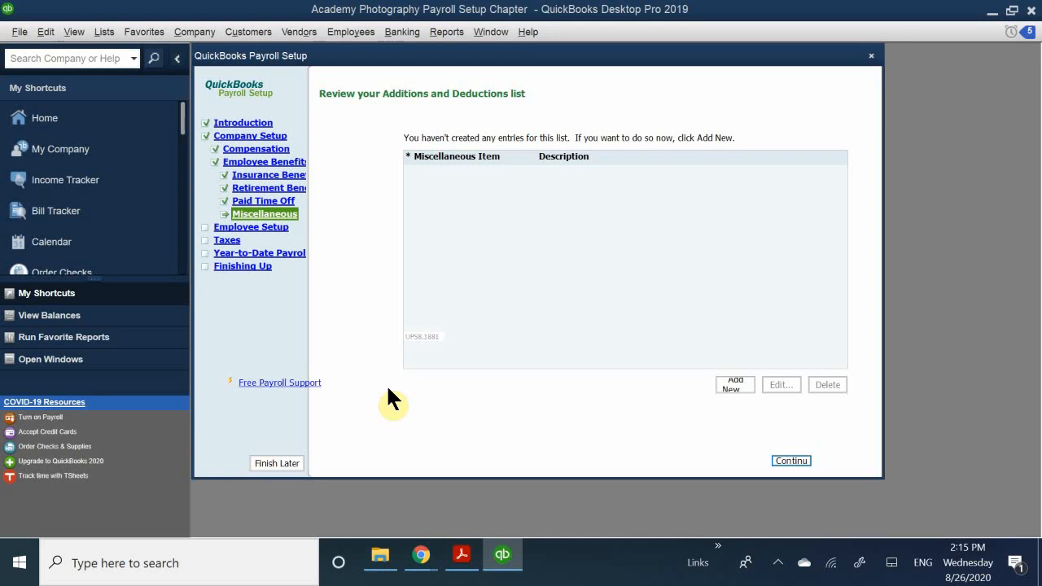
pyautogui.click(793, 461)
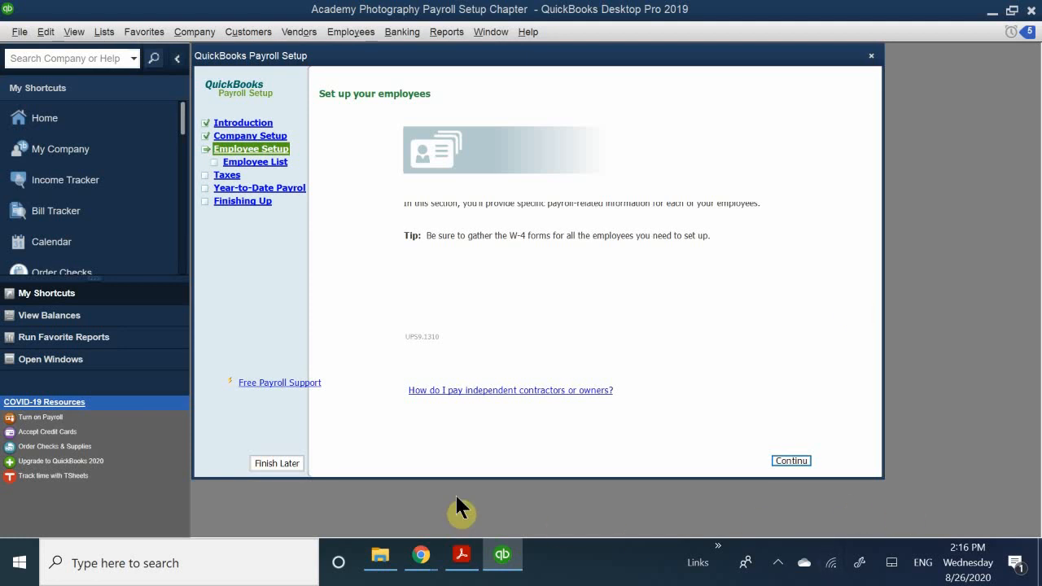
# Switch to QB CH 10.pdf in Adobe Acrobat Reader and review the employee benefits and medical insurance deduction instructions.
pyautogui.click(462, 555)
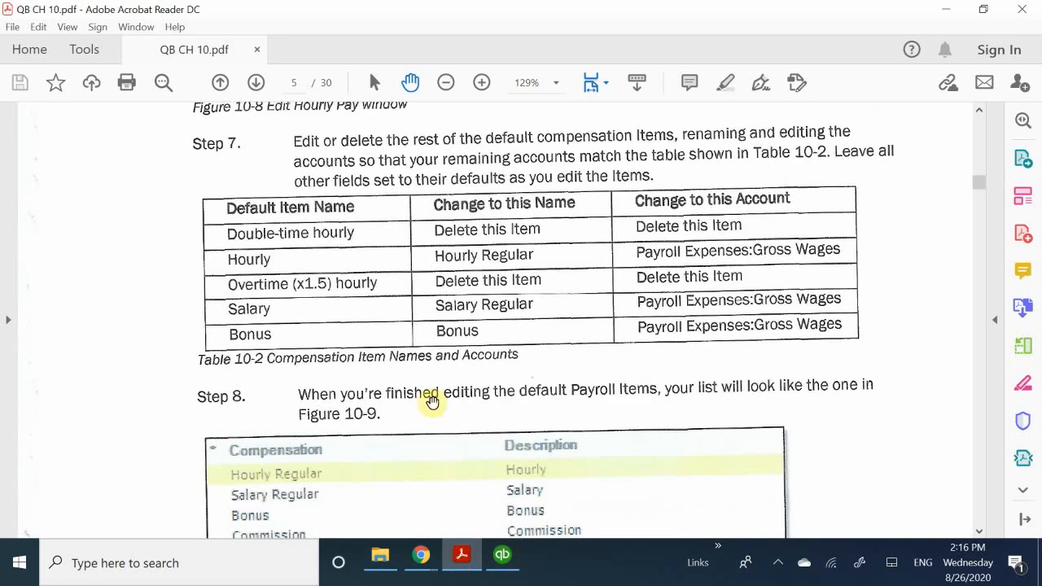
pyautogui.scroll(-1, 436, 371)
pyautogui.scroll(-12, 435, 372)
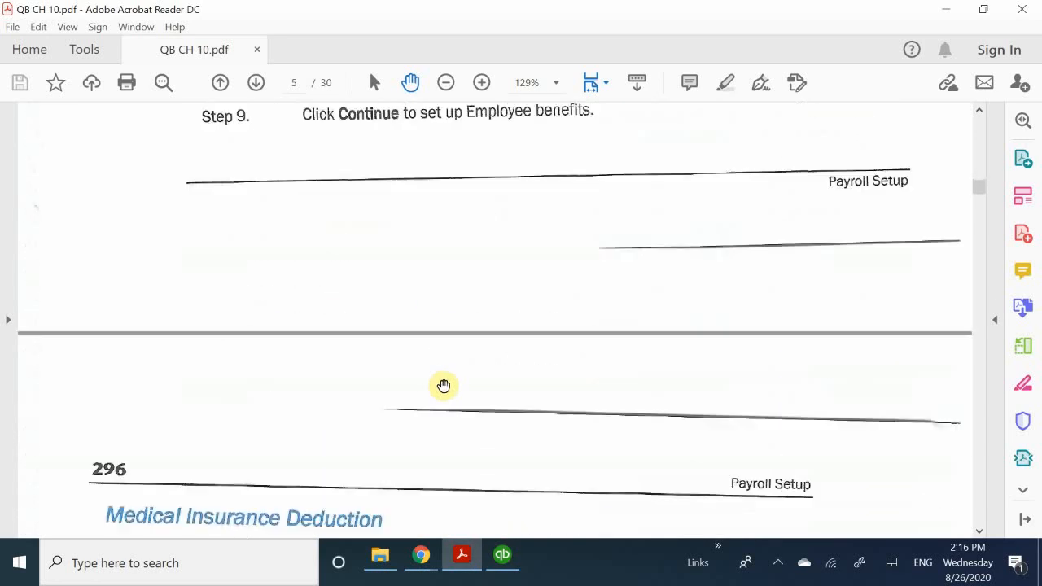
pyautogui.scroll(-8, 441, 388)
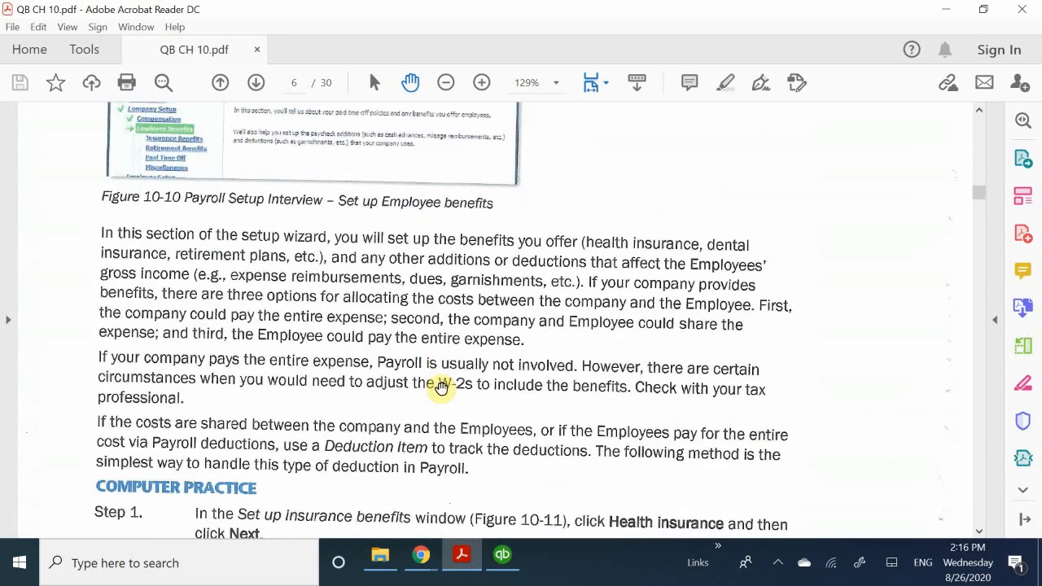
pyautogui.scroll(-10, 441, 388)
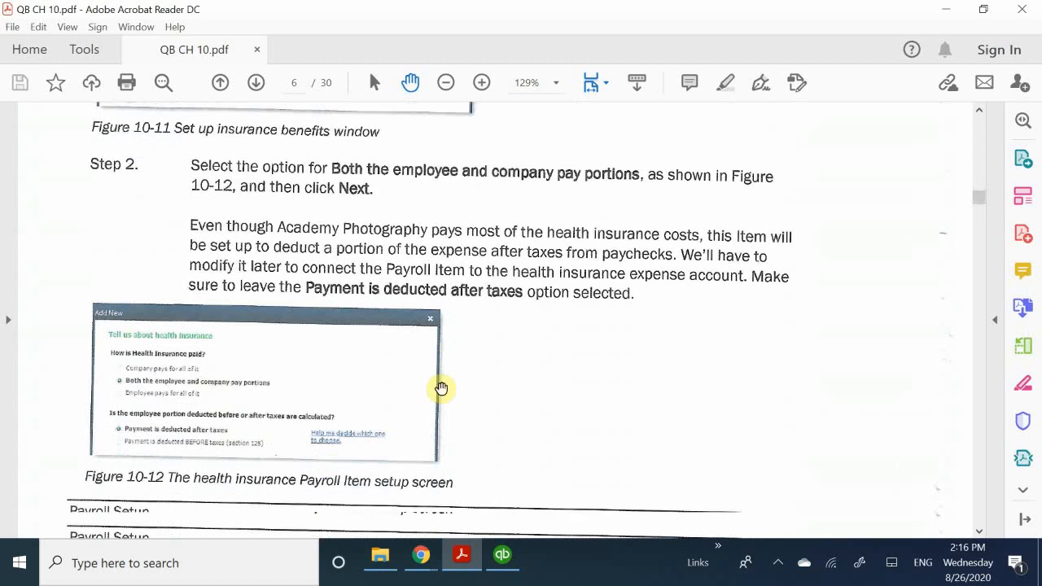
pyautogui.scroll(-10, 440, 388)
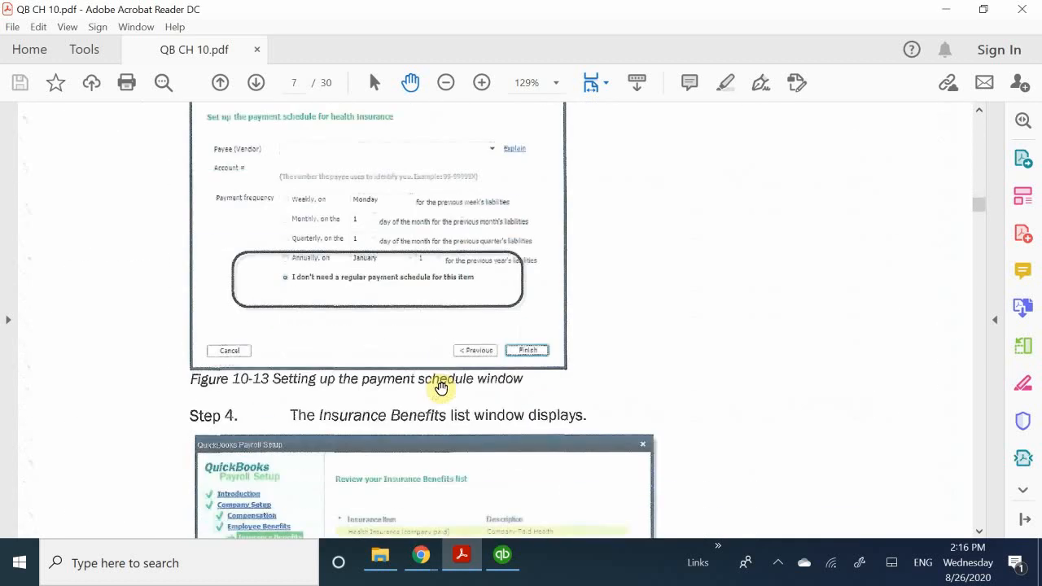
pyautogui.scroll(-4, 440, 388)
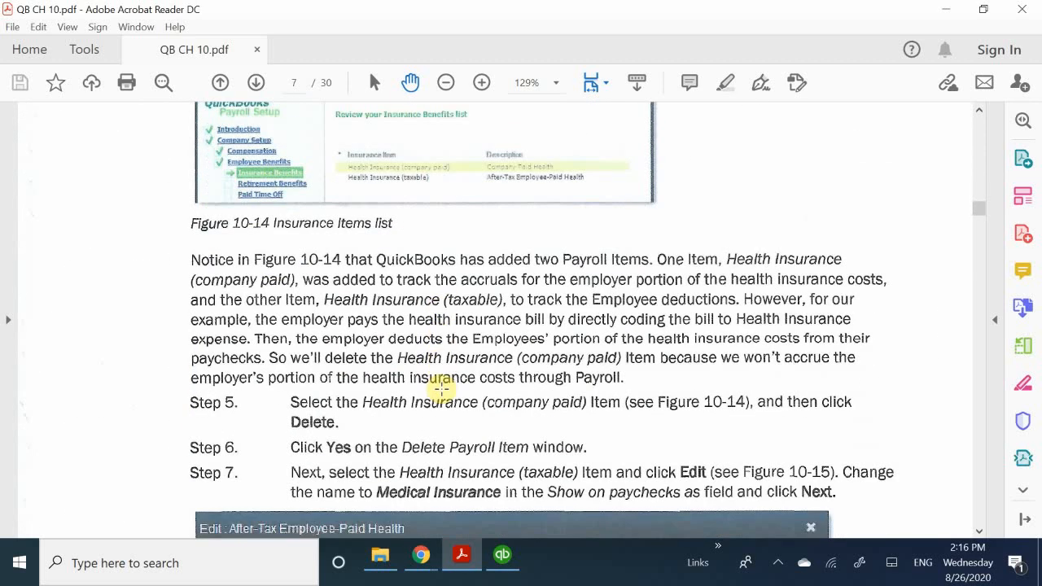
pyautogui.scroll(-10, 441, 388)
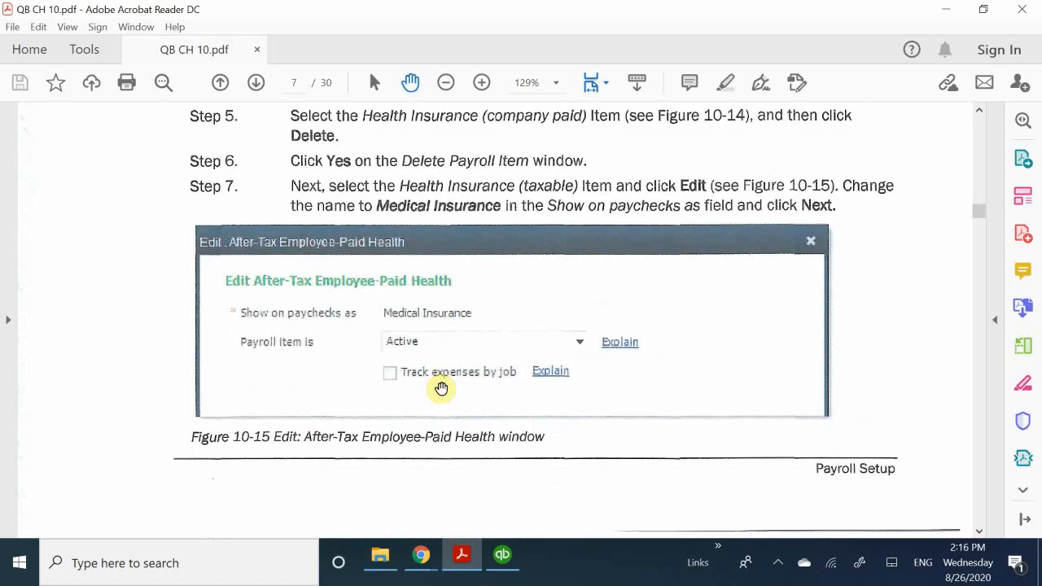
pyautogui.scroll(-16, 440, 388)
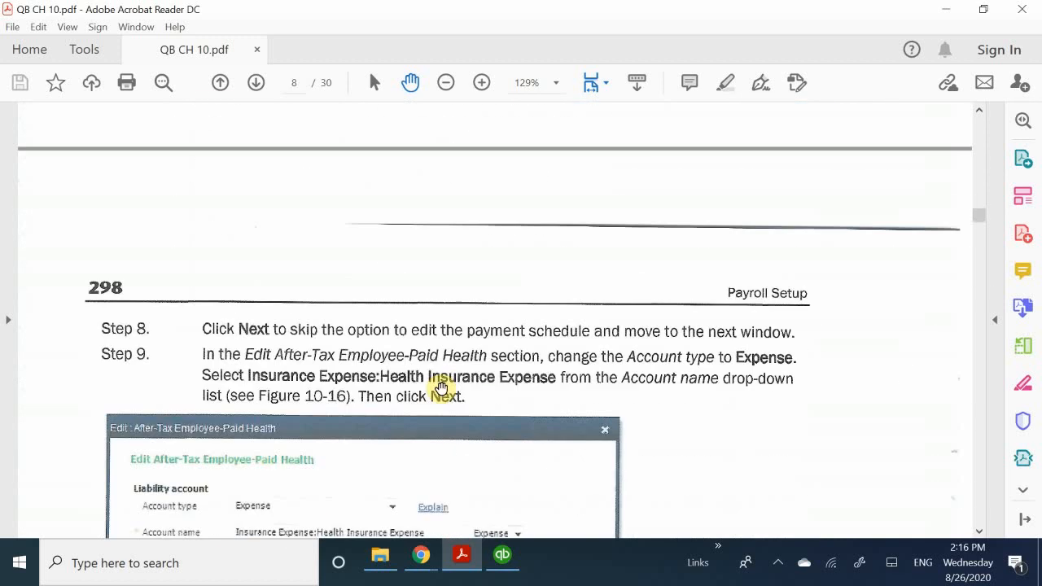
pyautogui.scroll(-13, 440, 389)
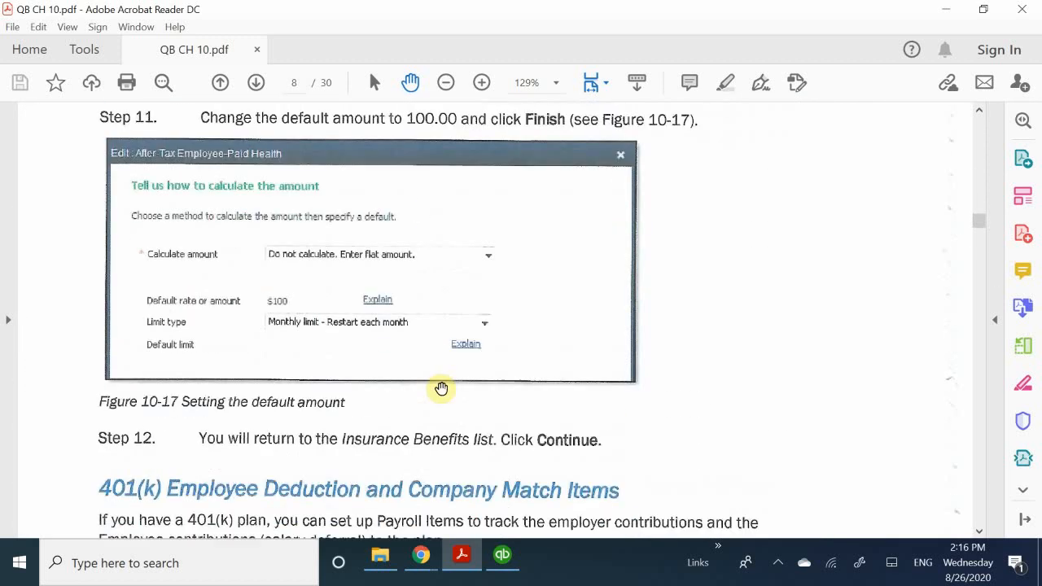
# Review the textbook's 401(k) employee deduction and company match instructions, including the figures for payee, accounts and calculation method.
pyautogui.scroll(-1, 441, 388)
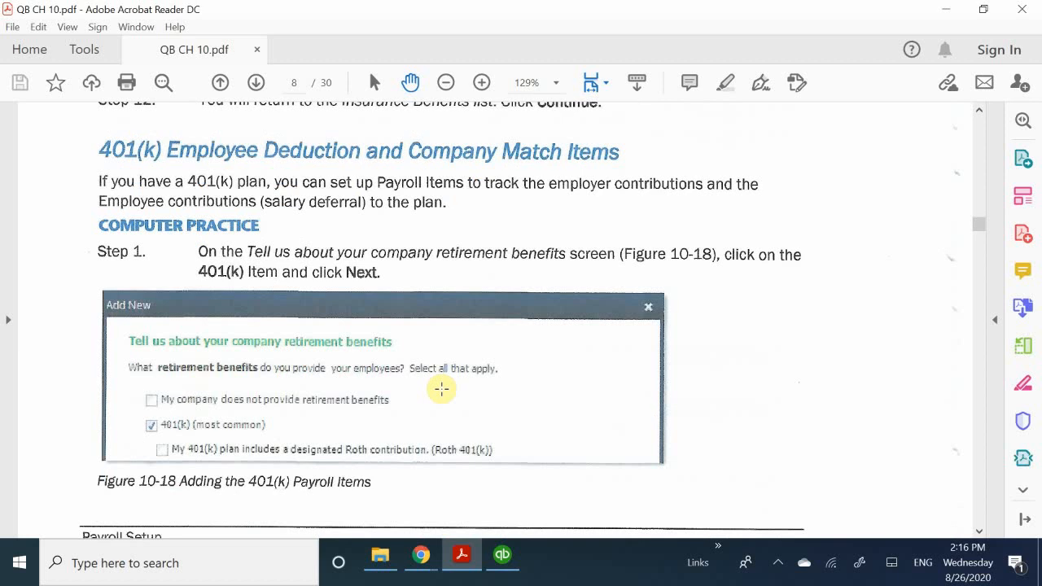
pyautogui.scroll(-13, 441, 389)
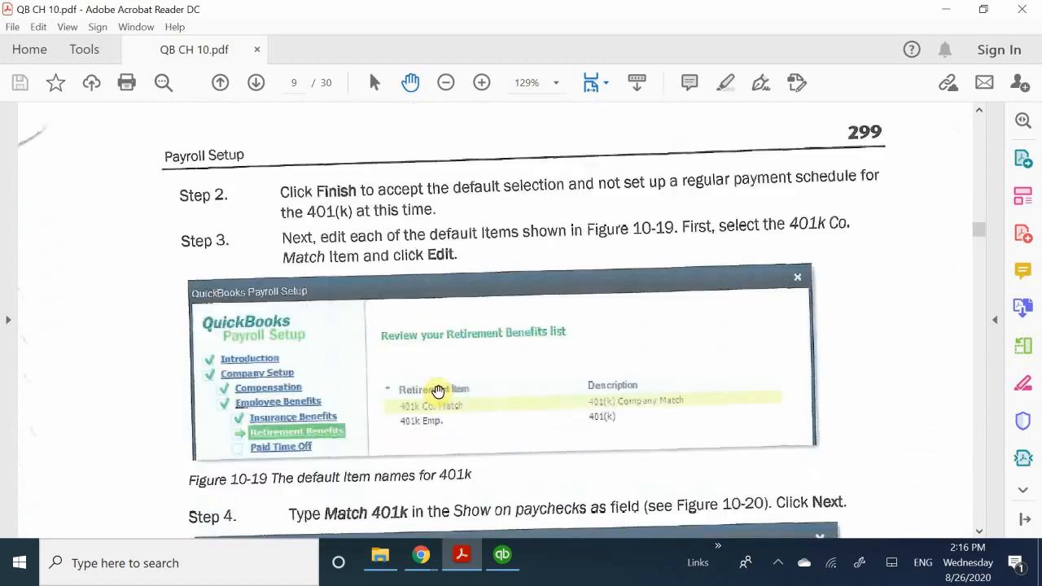
pyautogui.scroll(-18, 438, 392)
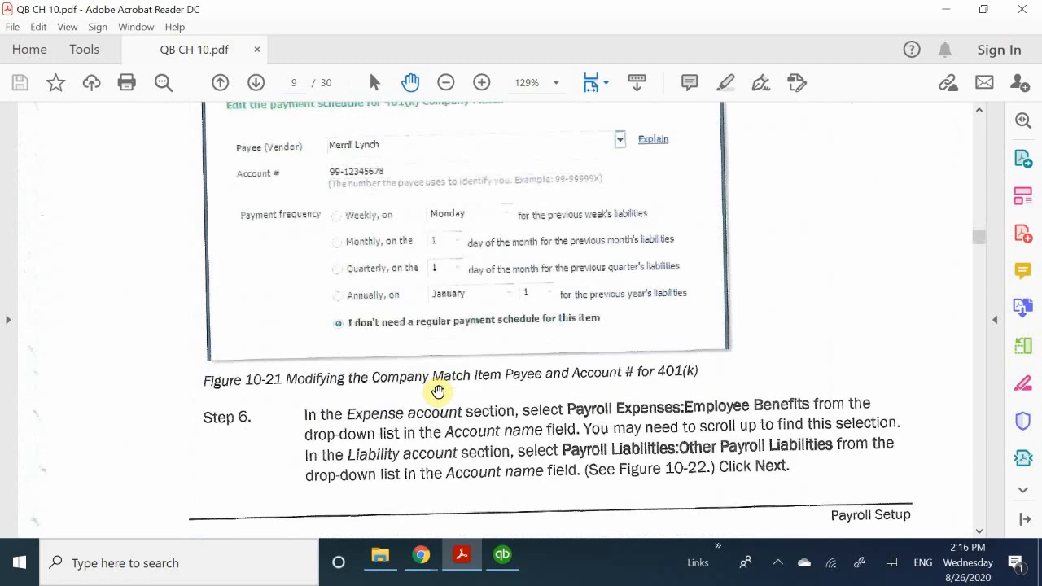
pyautogui.scroll(-12, 438, 391)
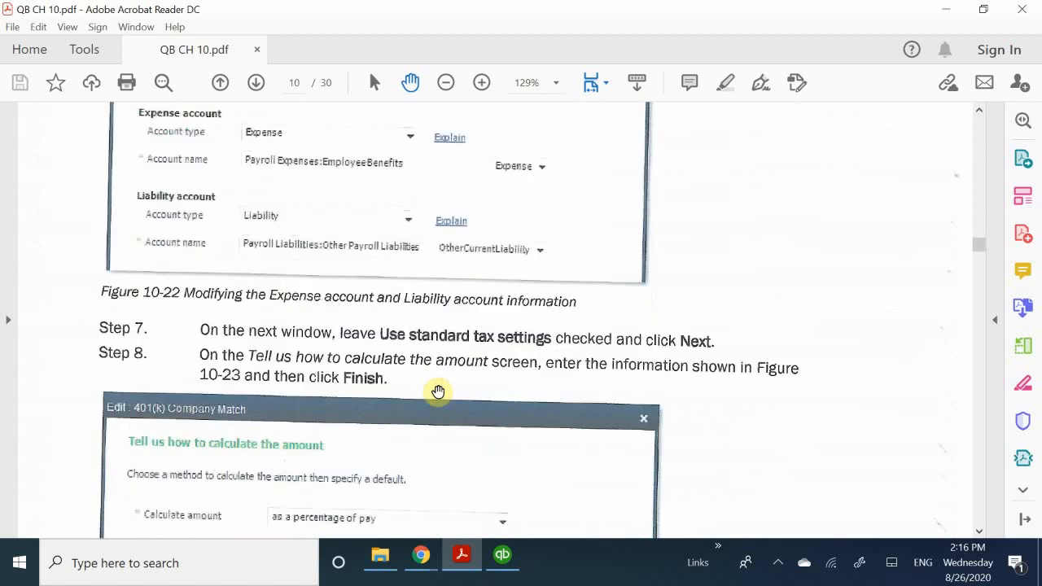
pyautogui.scroll(-10, 438, 391)
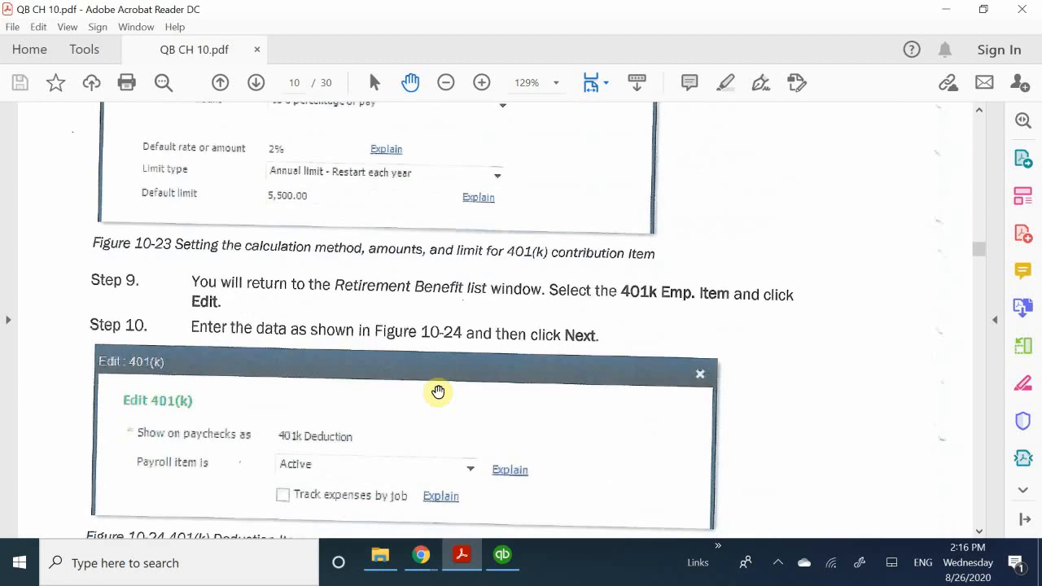
pyautogui.scroll(-16, 438, 391)
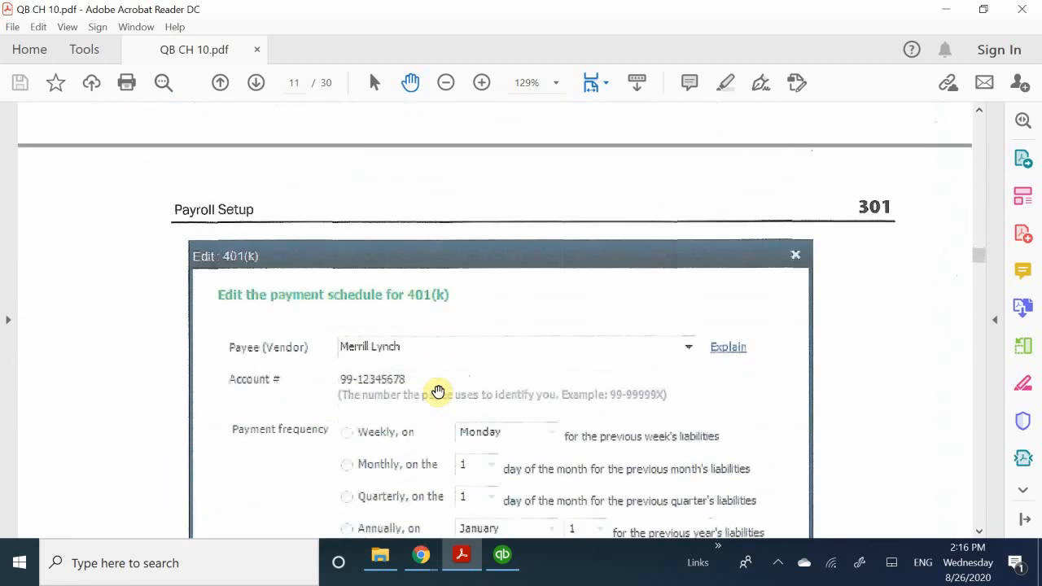
pyautogui.scroll(-16, 438, 391)
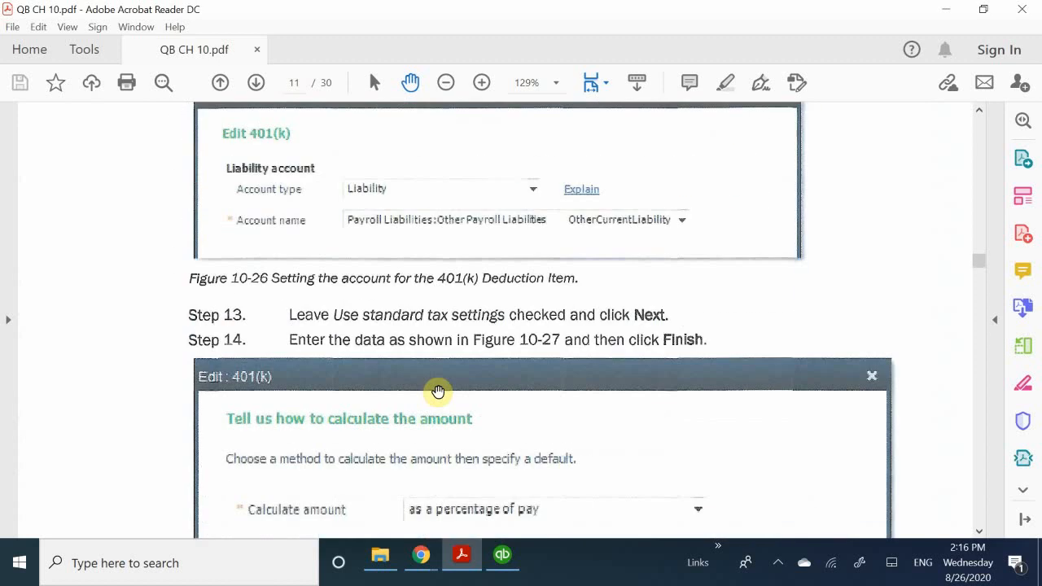
pyautogui.scroll(-5, 438, 391)
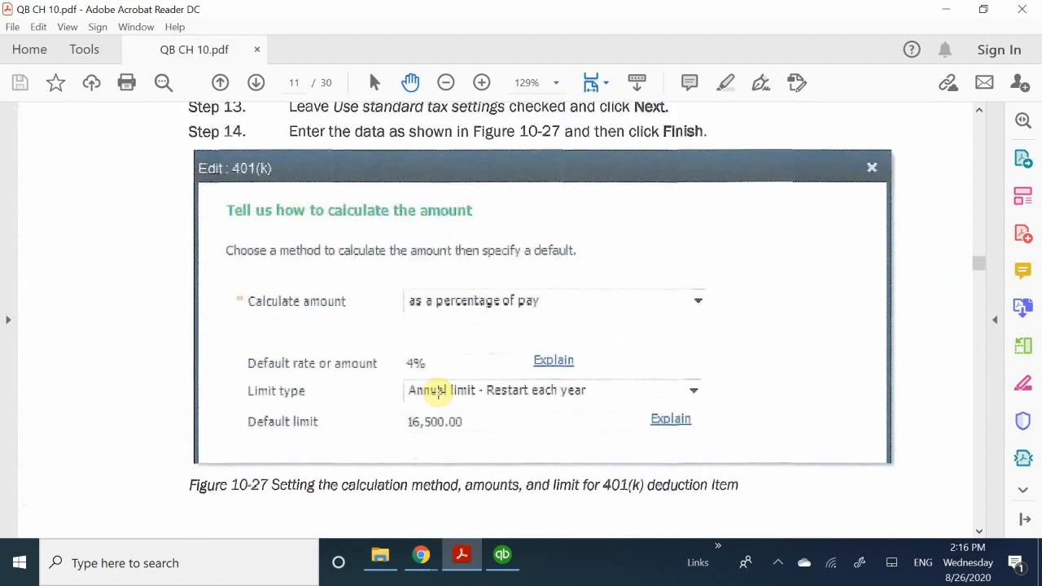
pyautogui.scroll(10, 438, 392)
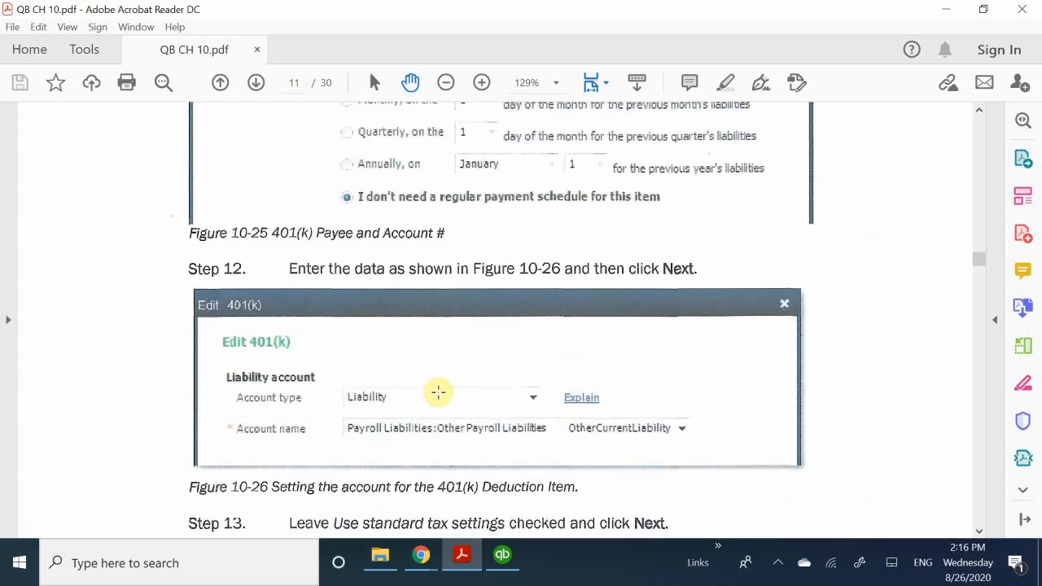
pyautogui.scroll(-1, 438, 392)
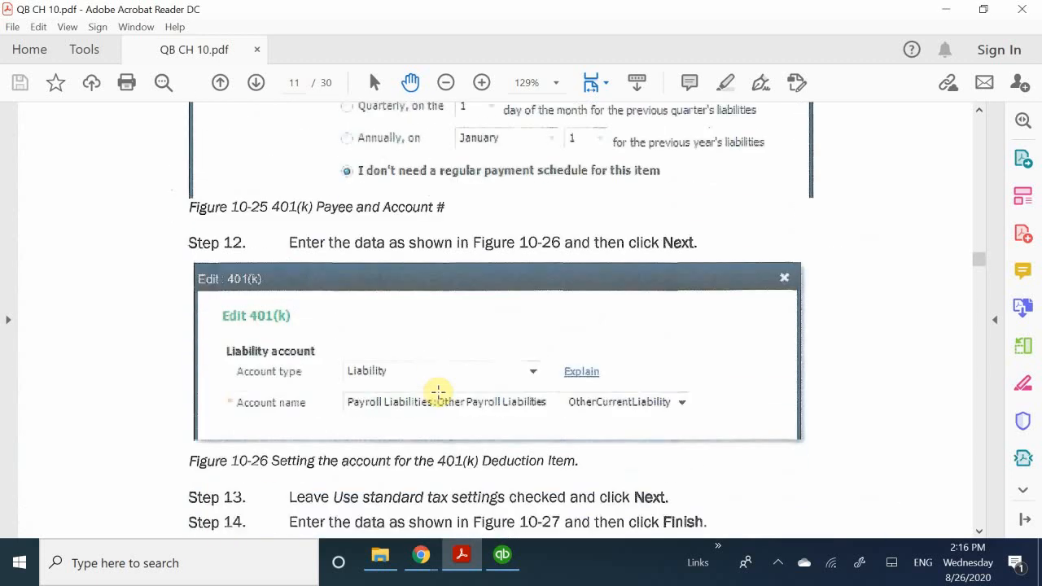
pyautogui.scroll(6, 438, 392)
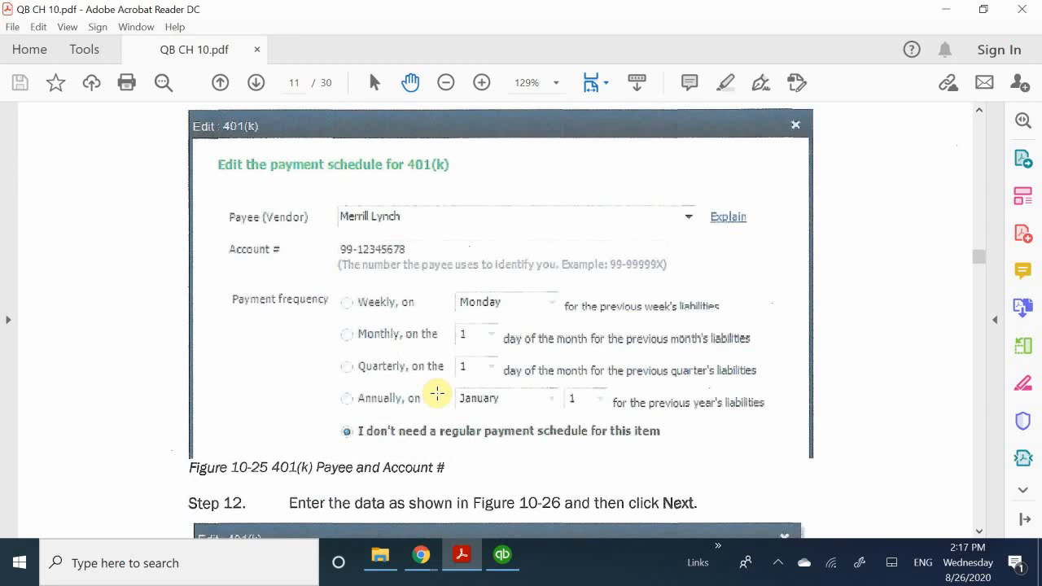
pyautogui.scroll(10, 437, 393)
pyautogui.scroll(10, 437, 393)
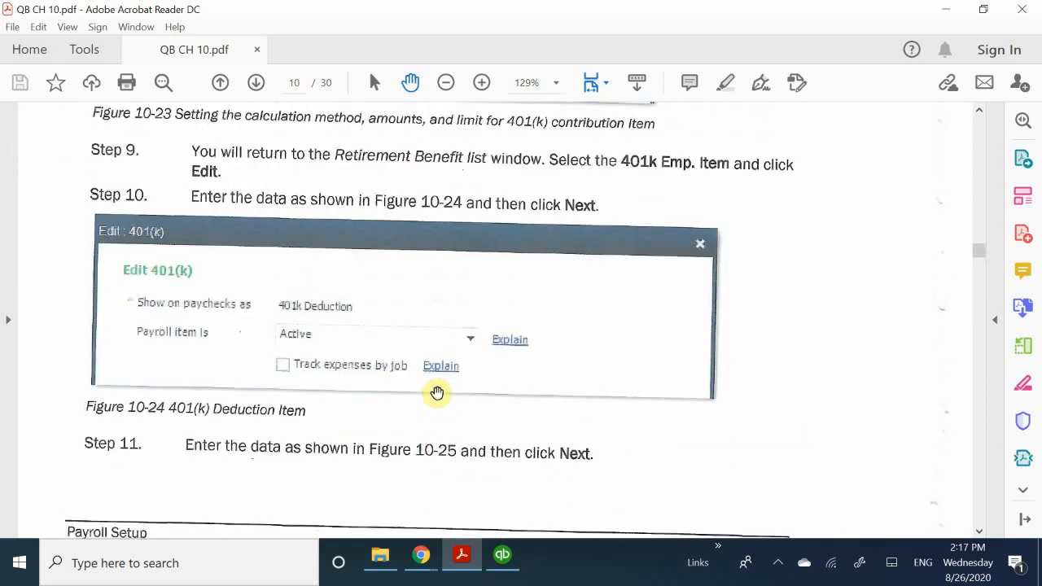
pyautogui.scroll(10, 437, 393)
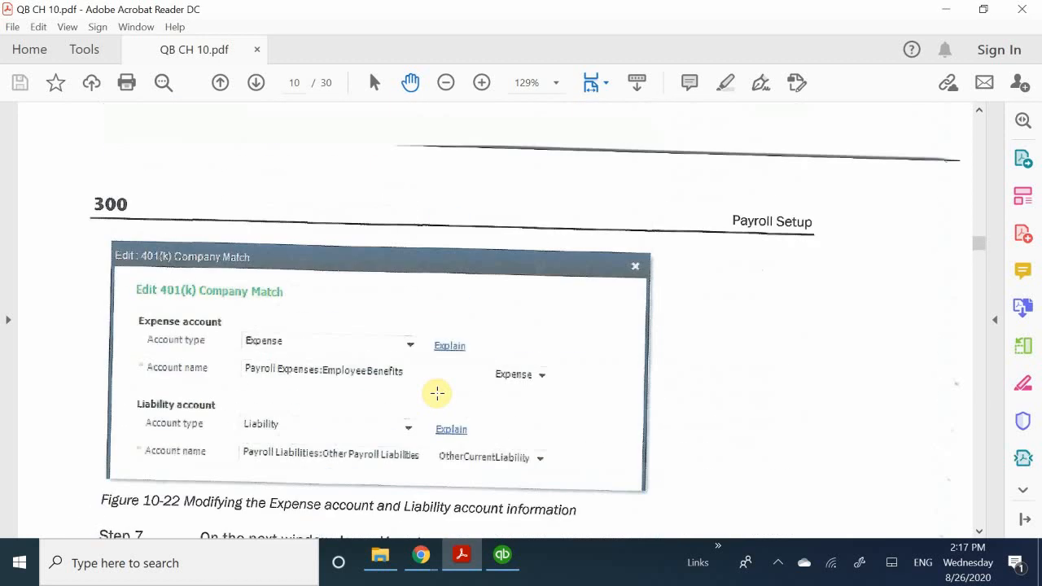
# Go to page 13 of the chapter and read the vacation item, additions and deductions steps leading up to employee setup.
pyautogui.click(256, 85)
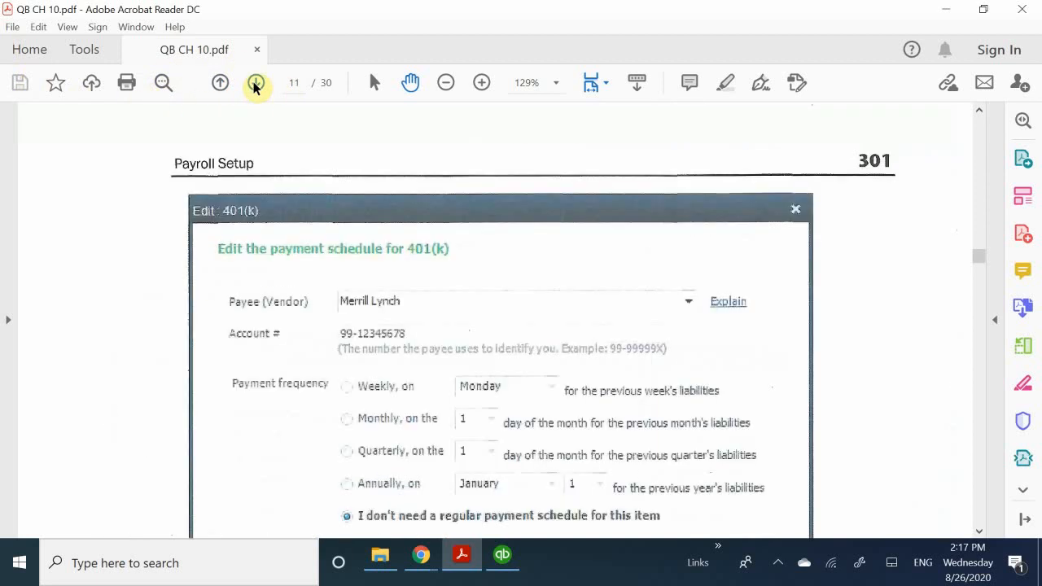
pyautogui.click(256, 85)
pyautogui.click(256, 85)
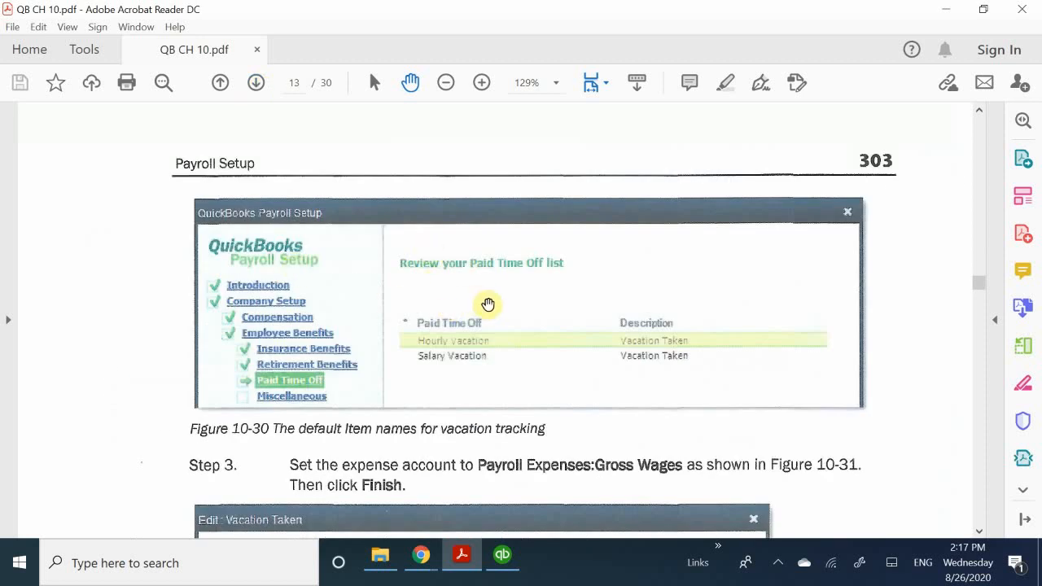
pyautogui.scroll(-5, 489, 302)
pyautogui.scroll(-2, 506, 302)
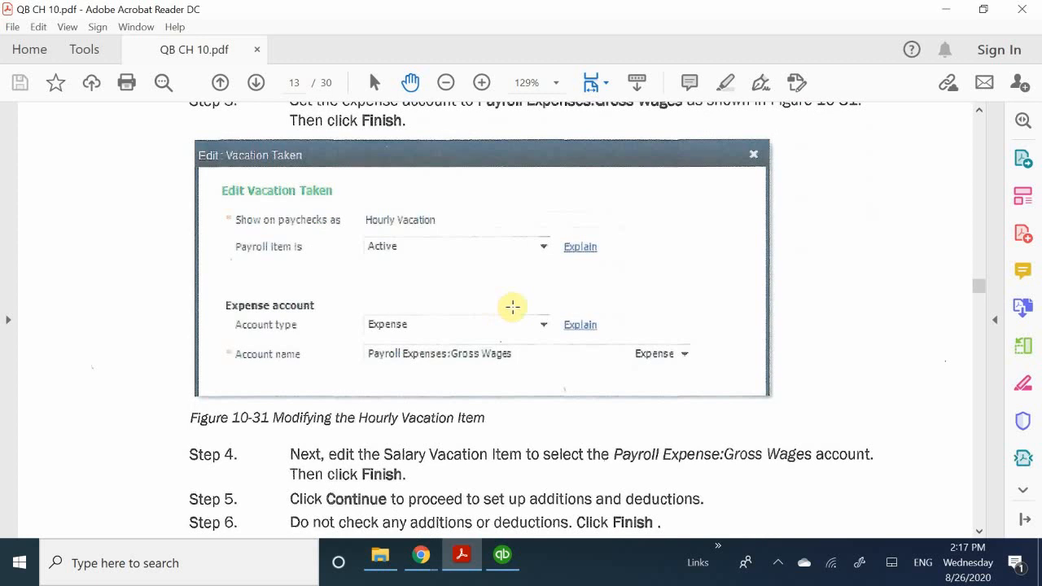
pyautogui.scroll(-3, 513, 307)
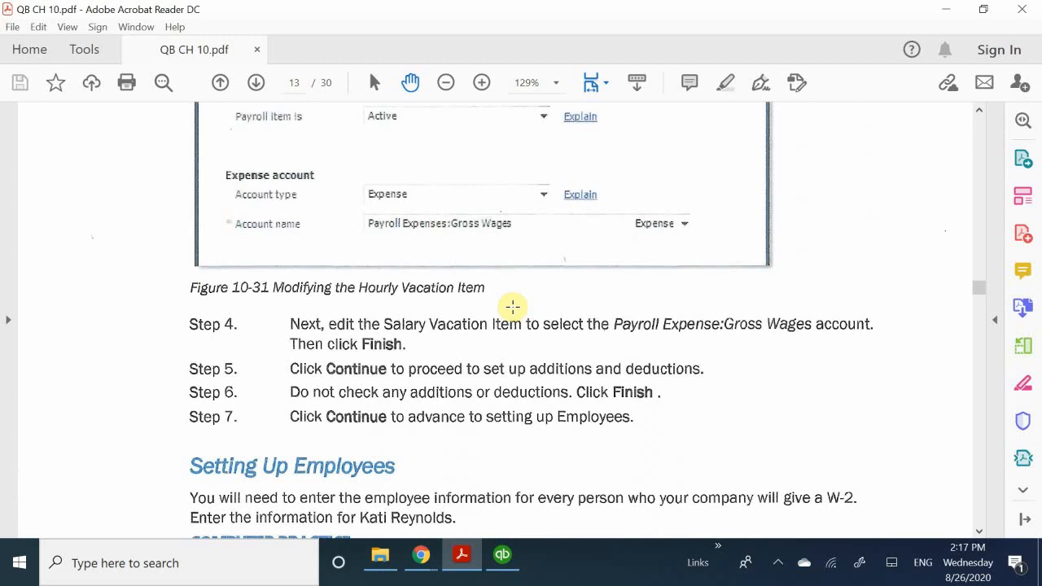
# Read the Setting Up Employees section, examining the sample employee's address, hiring, compensation and benefit item figures through Figure 10-35.
pyautogui.scroll(-6, 513, 307)
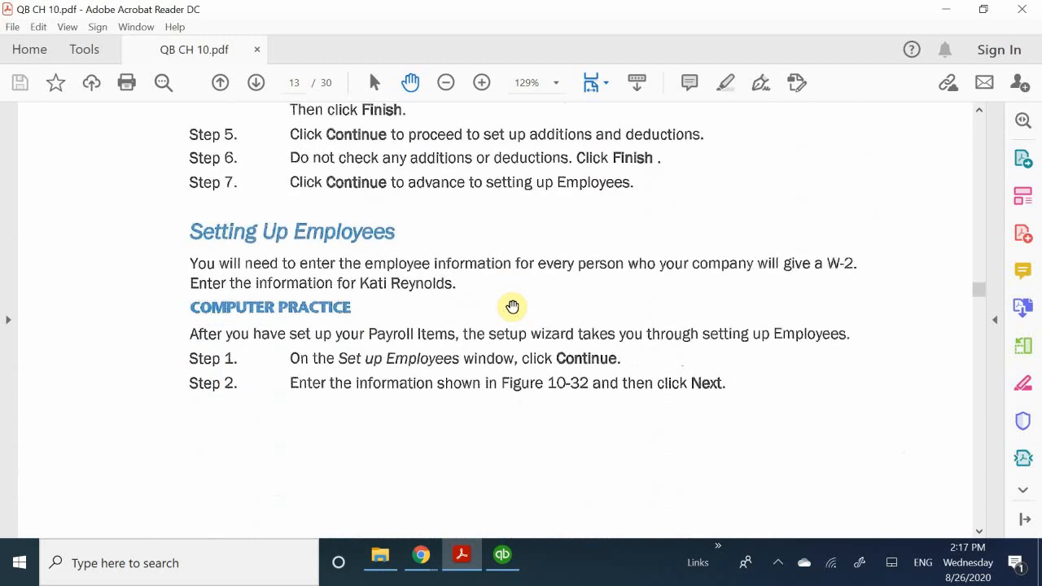
pyautogui.scroll(-13, 511, 307)
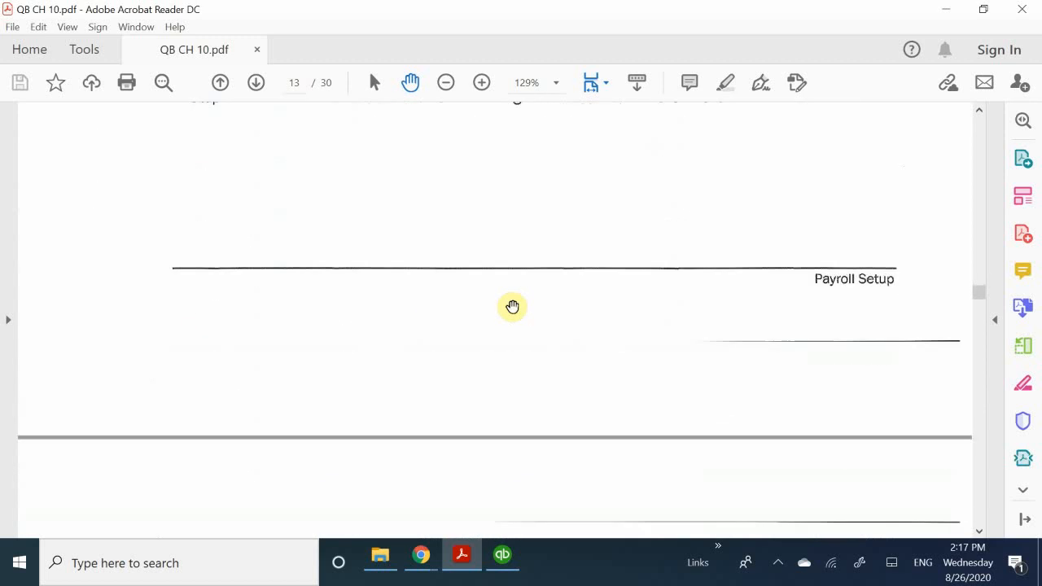
pyautogui.scroll(-3, 509, 310)
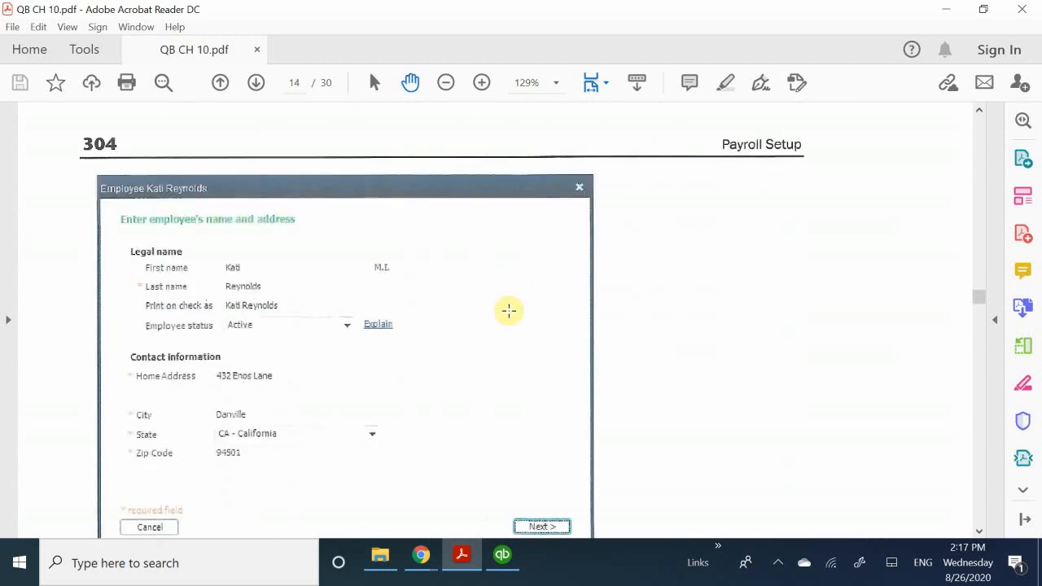
pyautogui.scroll(-10, 508, 310)
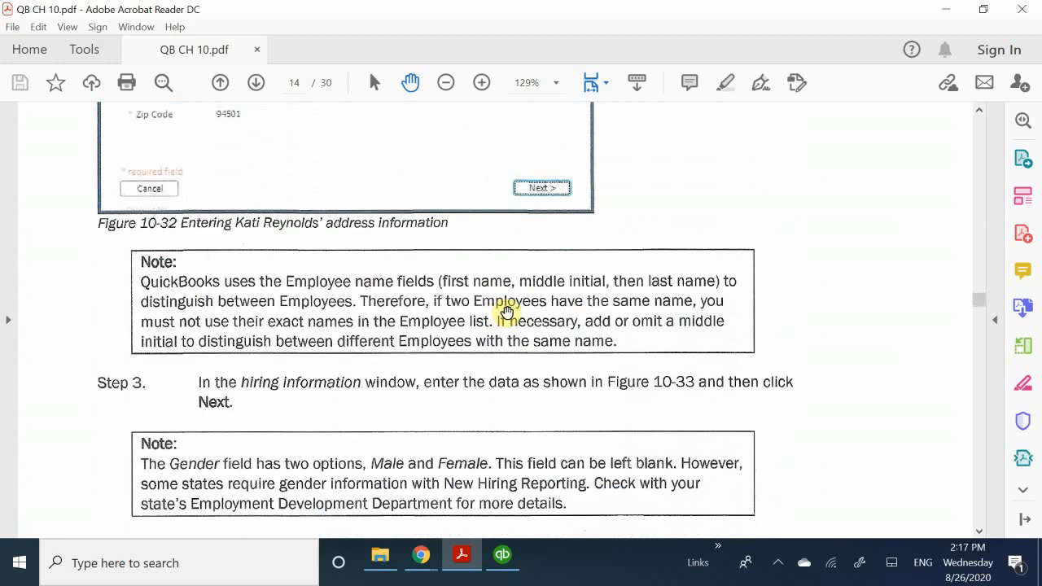
pyautogui.scroll(-8, 505, 310)
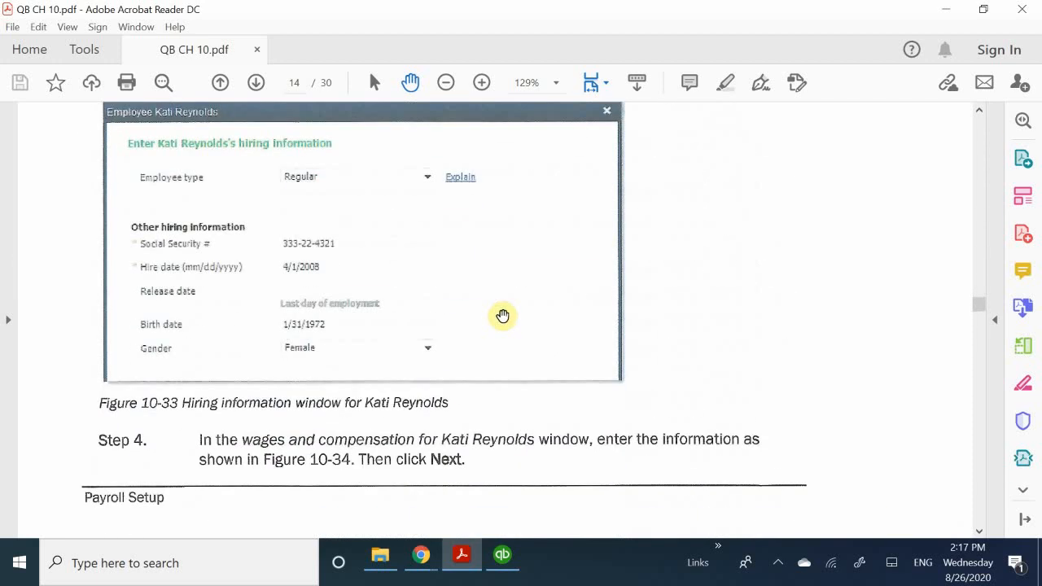
pyautogui.scroll(-15, 503, 315)
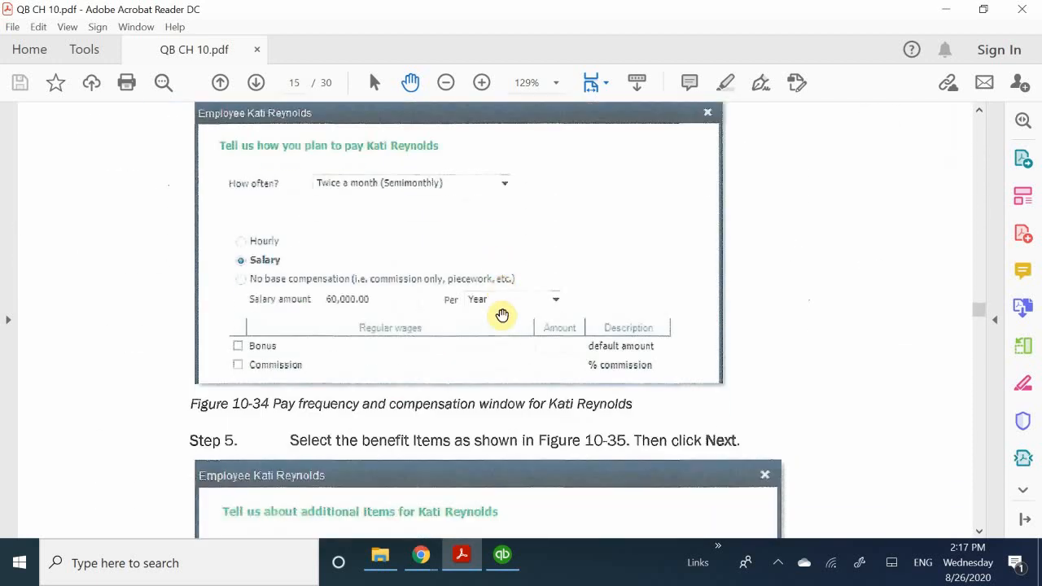
pyautogui.scroll(-6, 502, 315)
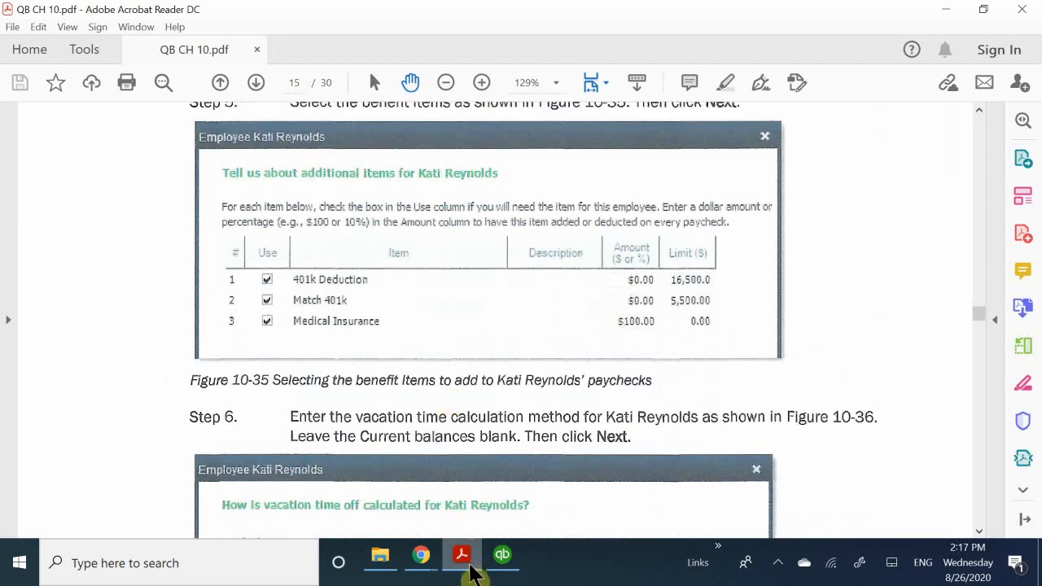
pyautogui.moveTo(472, 570)
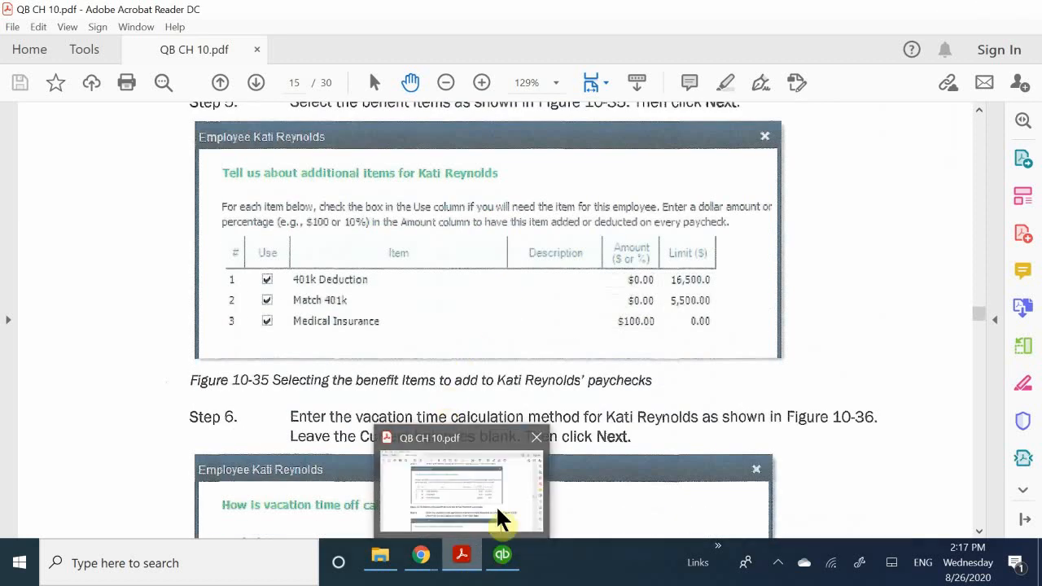
pyautogui.scroll(3, 361, 390)
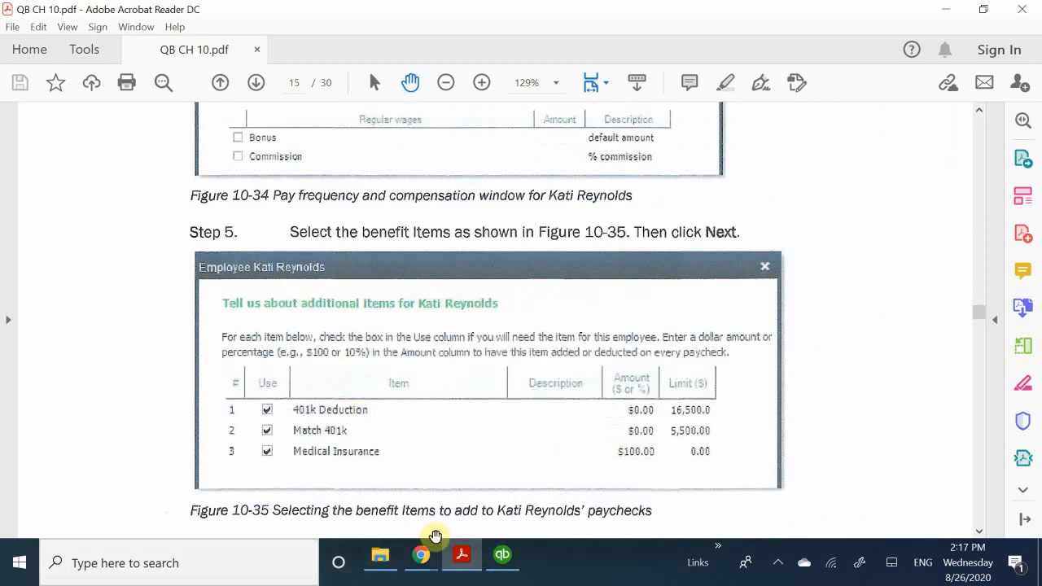
# Switch to QuickBooks Desktop Pro 2019, continue into the employee setup section and bring the New Employee form fully into view.
pyautogui.click(513, 574)
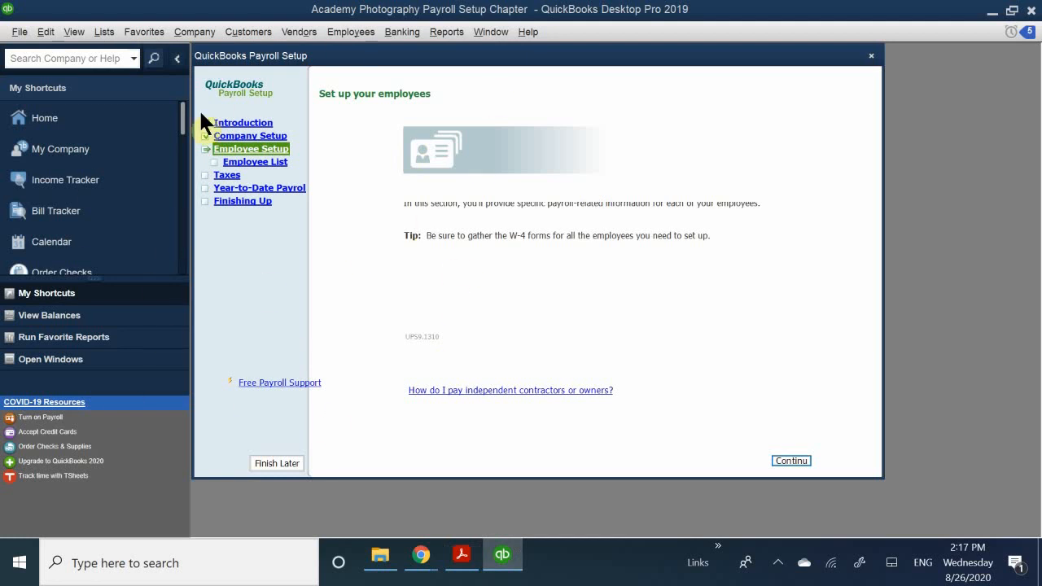
pyautogui.click(792, 461)
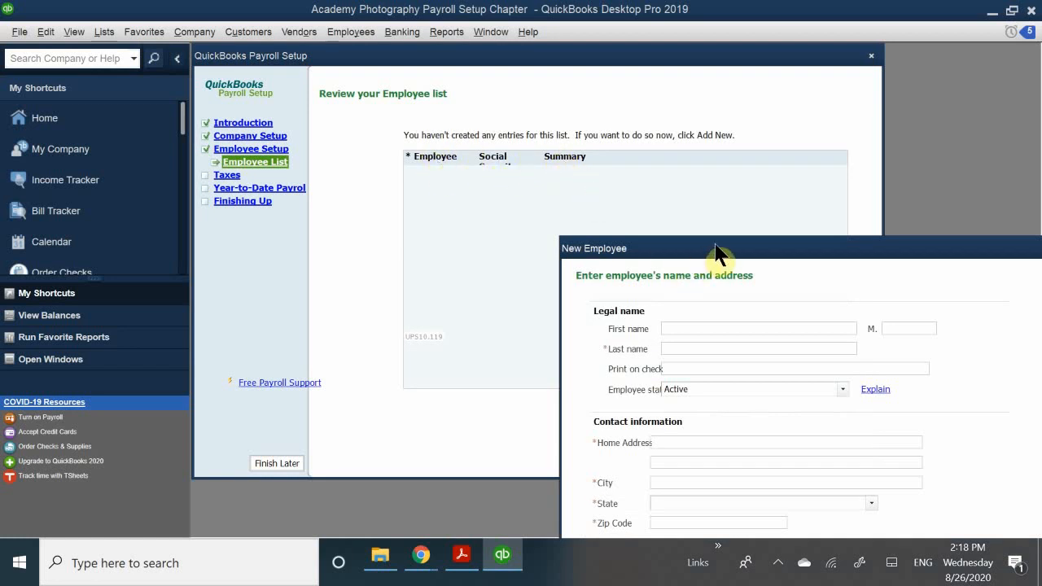
pyautogui.moveTo(709, 244); pyautogui.dragTo(481, 85)
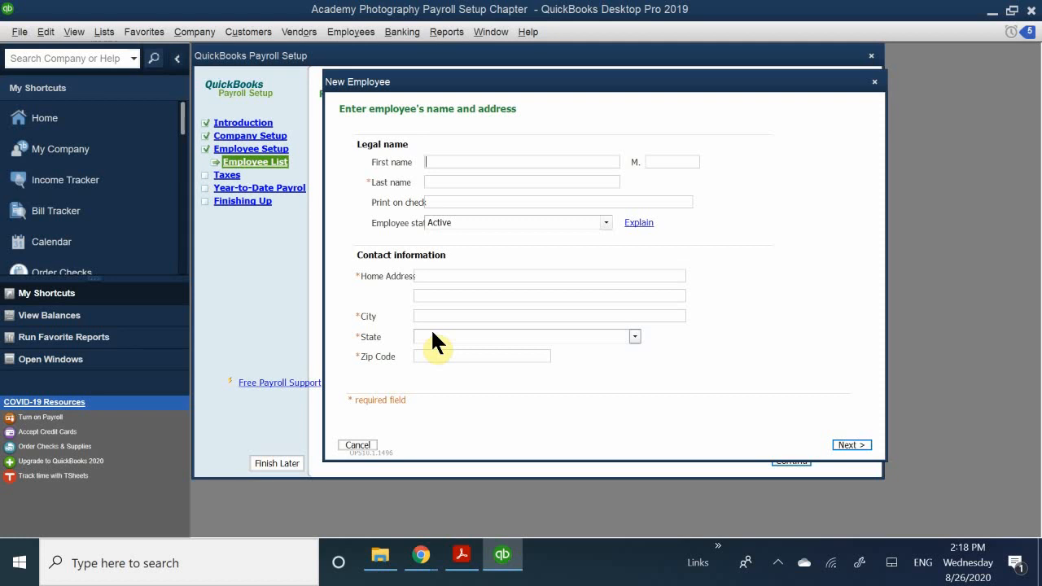
# Enter the new employee's first and last name and set the employee status to Active.
pyautogui.write('KATI')
pyautogui.press('BackSpace')
pyautogui.press('BackSpace')
pyautogui.press('BackSpace')
pyautogui.press('BackSpace')
pyautogui.write('Kati')
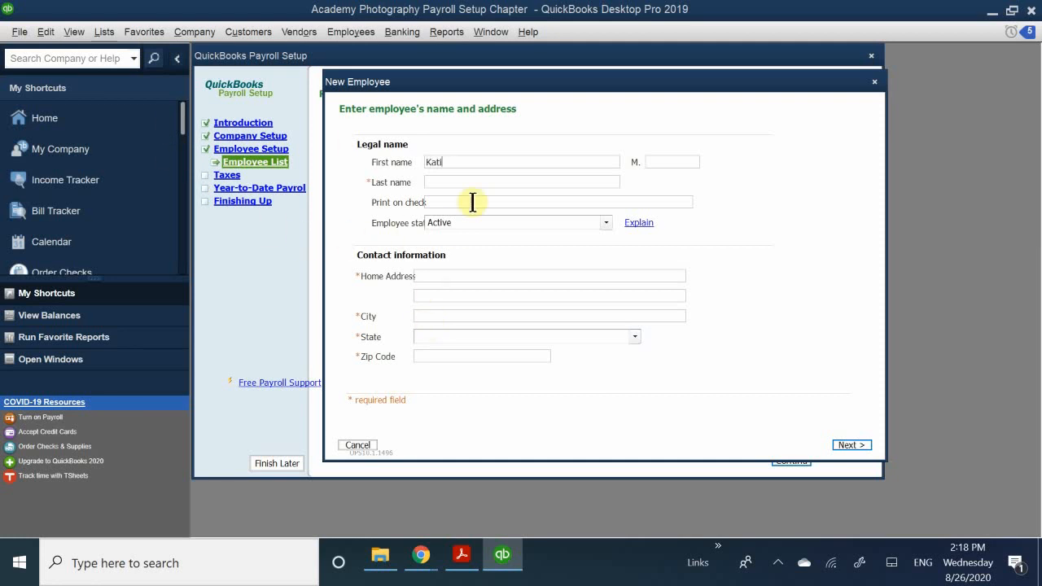
pyautogui.click(663, 162)
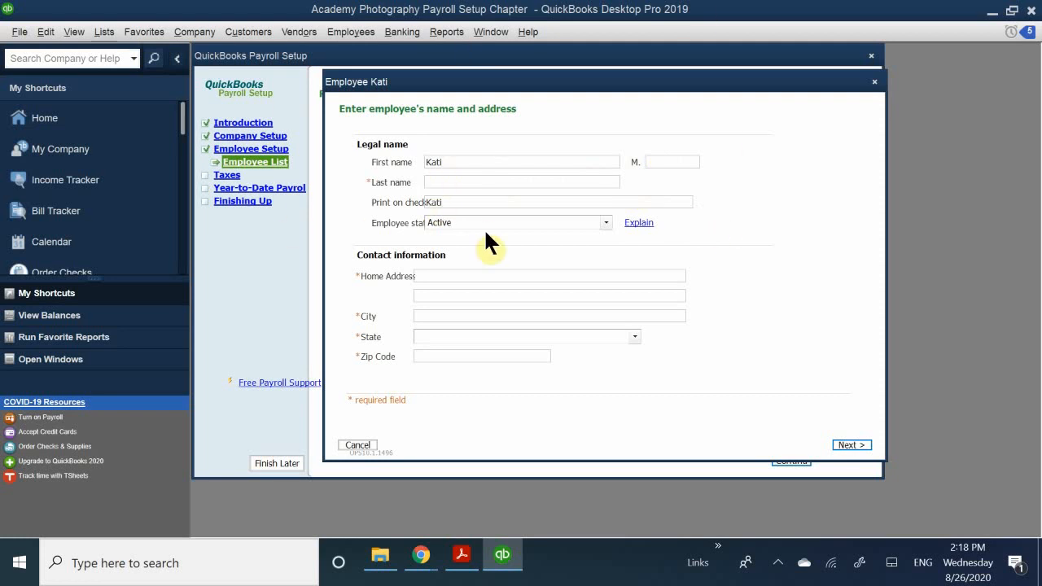
pyautogui.write('Reynolds')
pyautogui.click(476, 220)
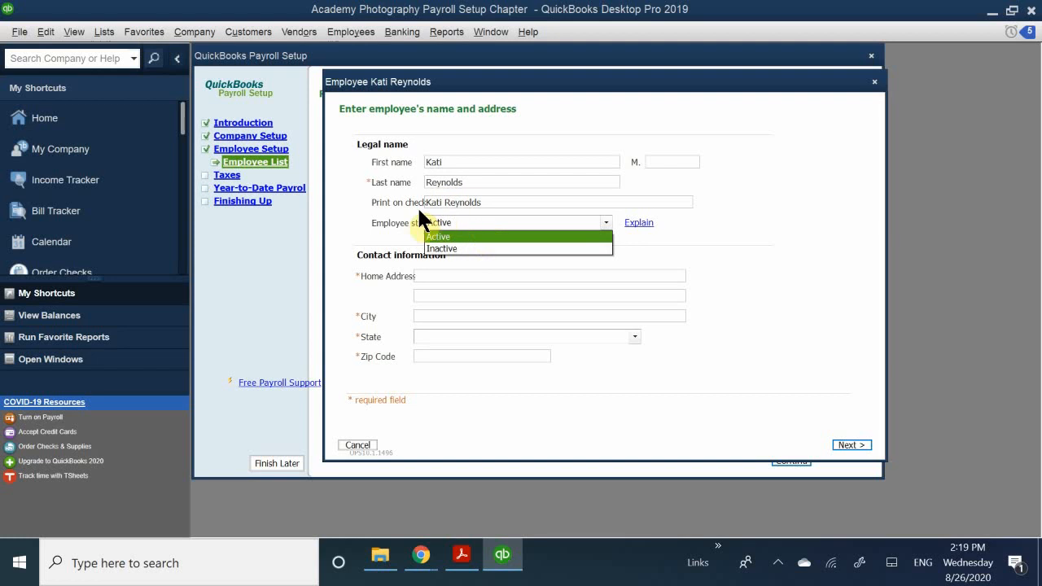
pyautogui.click(378, 209)
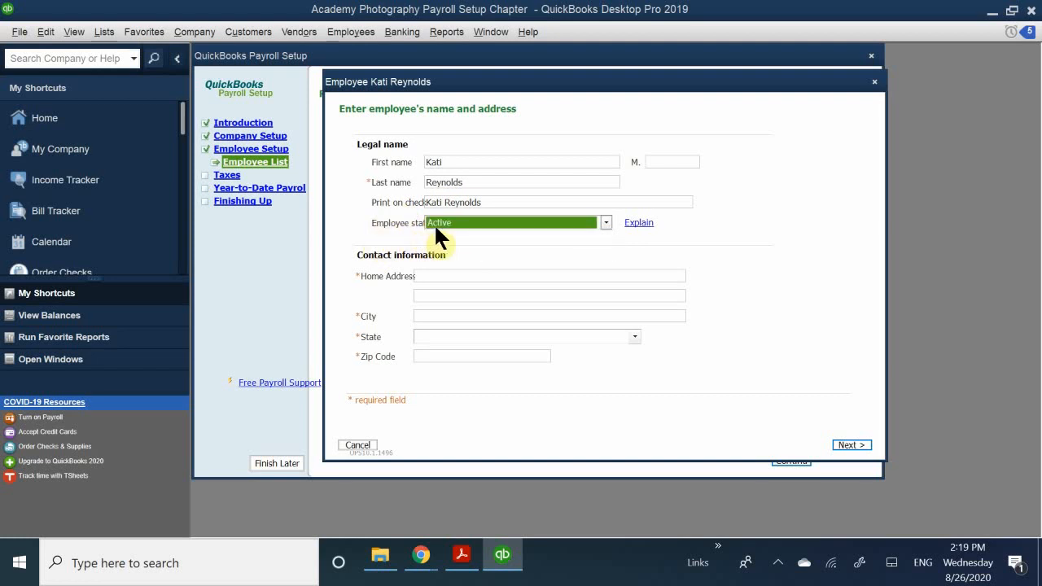
pyautogui.click(475, 221)
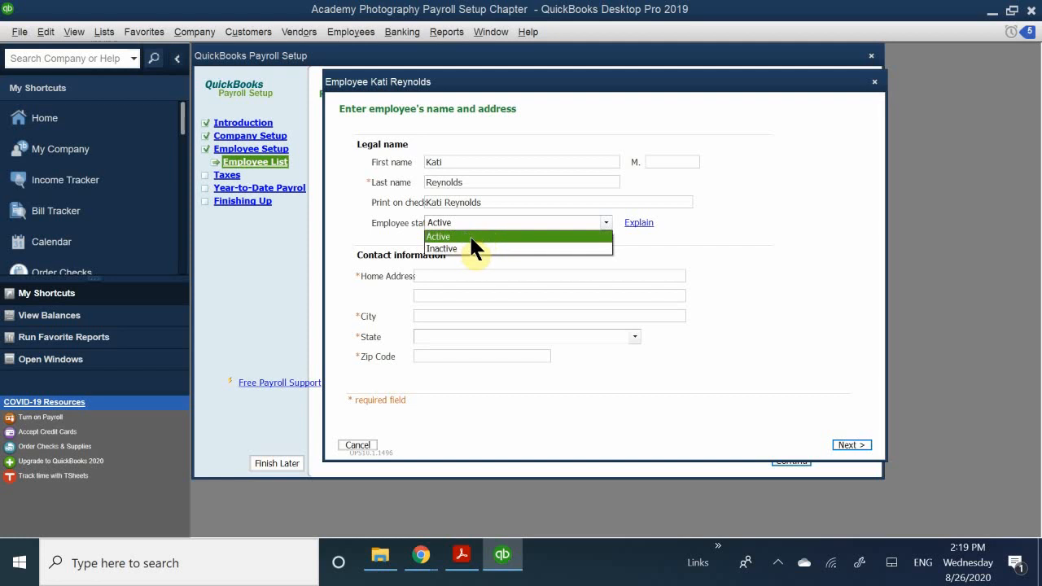
pyautogui.click(544, 235)
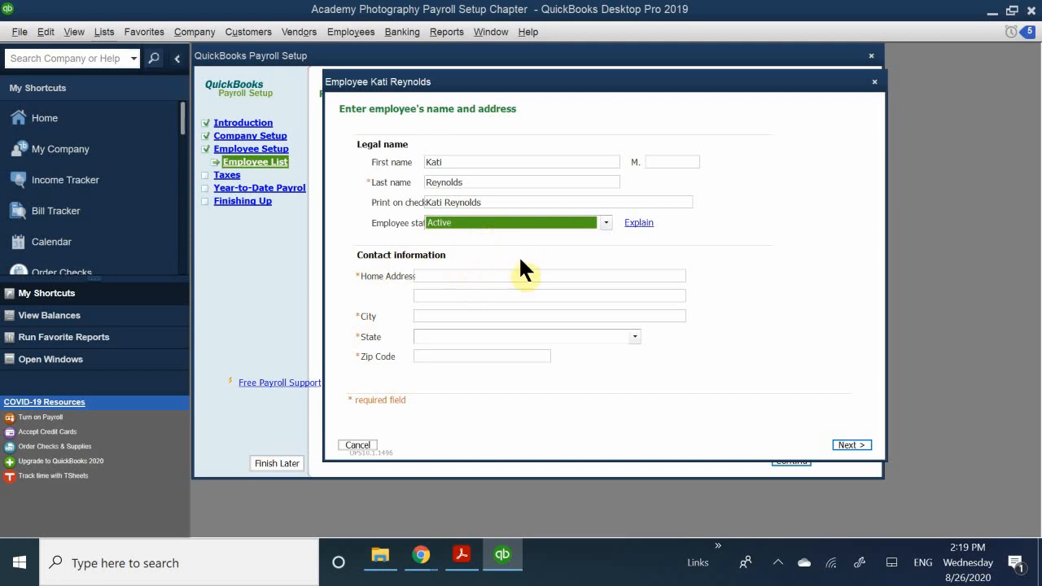
# Fill in the employee's home street address and city in the contact information.
pyautogui.click(439, 278)
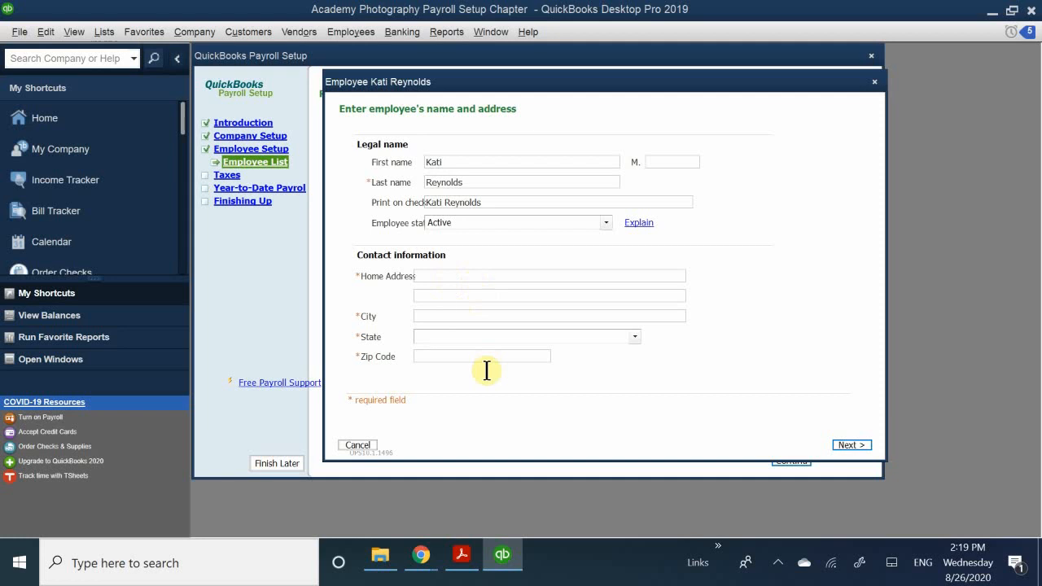
pyautogui.write('2')
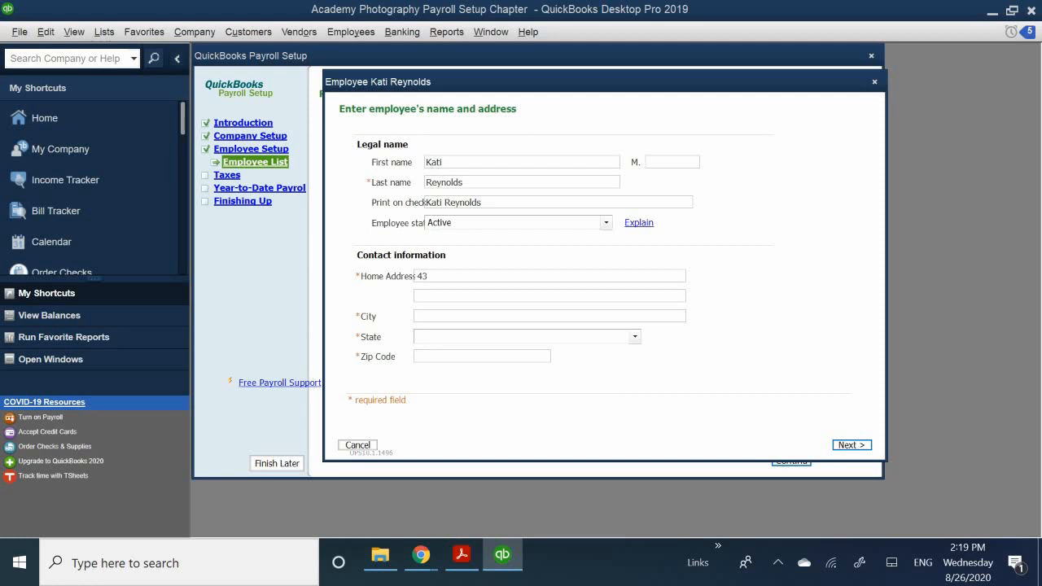
pyautogui.write('2 Enos Lane')
pyautogui.click(431, 317)
pyautogui.write('Danville')
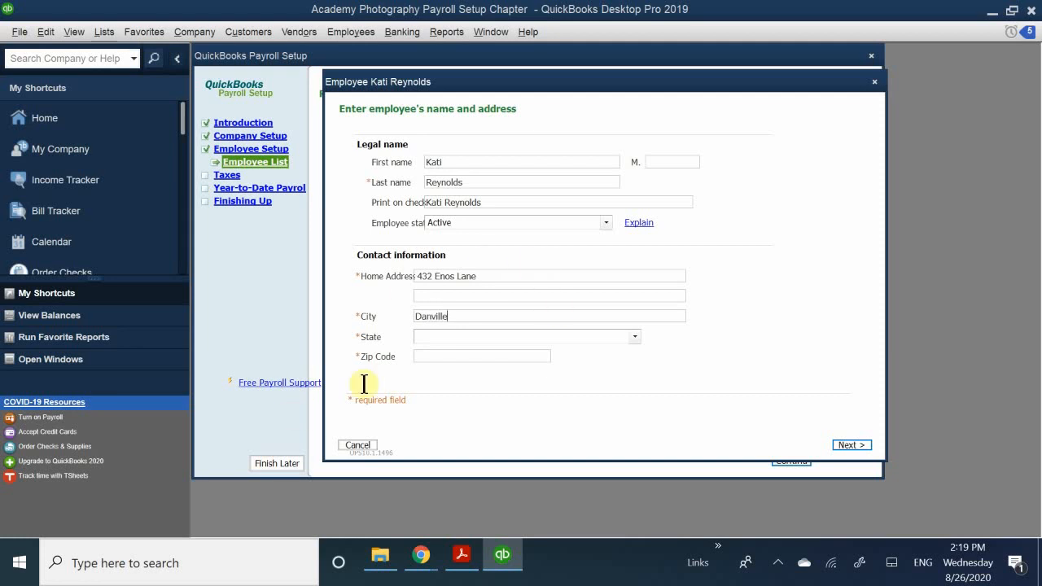
# Set the state to CA - California, enter the employee's zip code and continue to the hiring information.
pyautogui.click(444, 337)
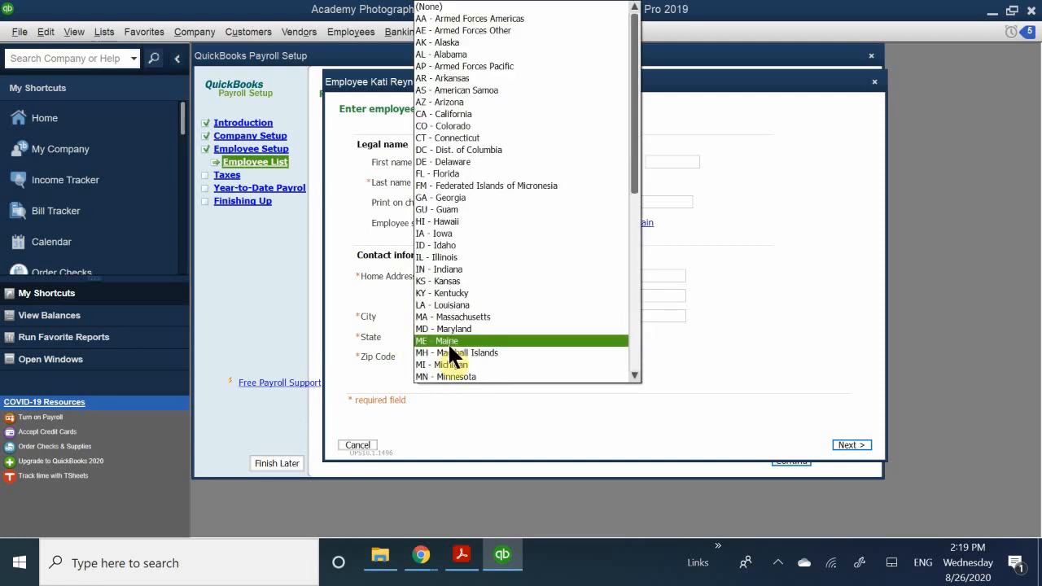
pyautogui.click(485, 198)
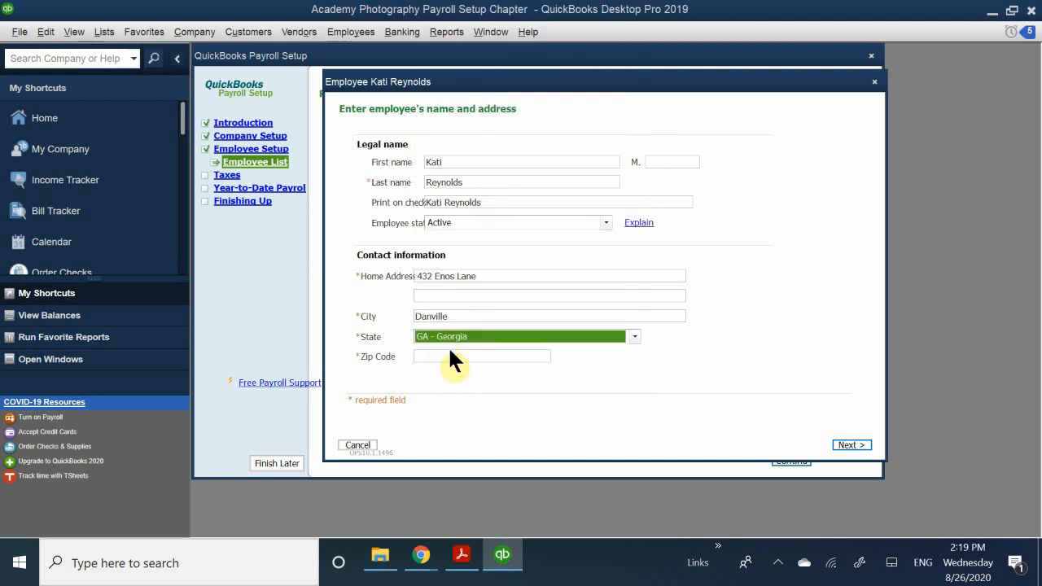
pyautogui.click(456, 333)
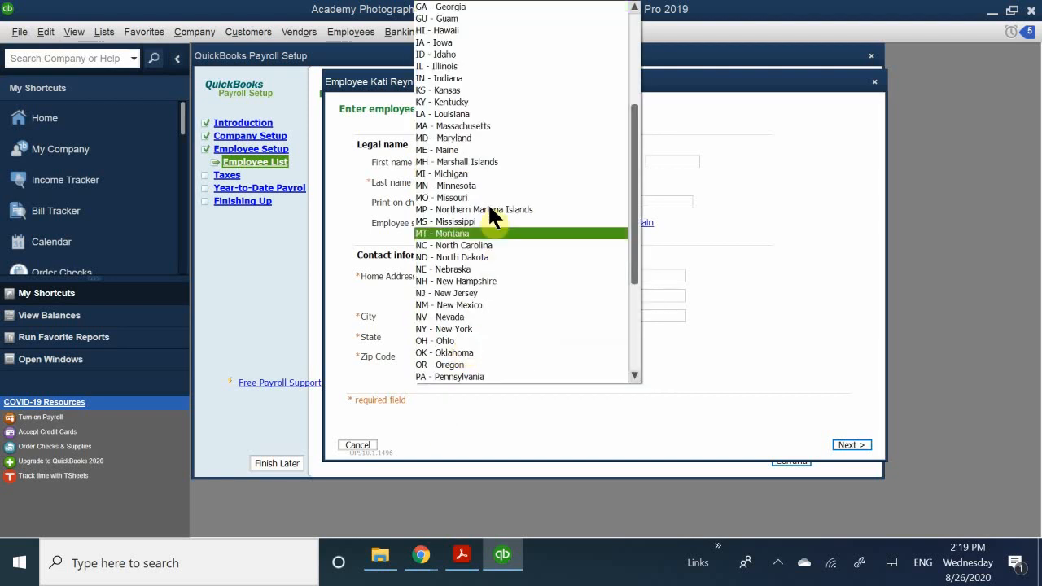
pyautogui.scroll(5, 491, 217)
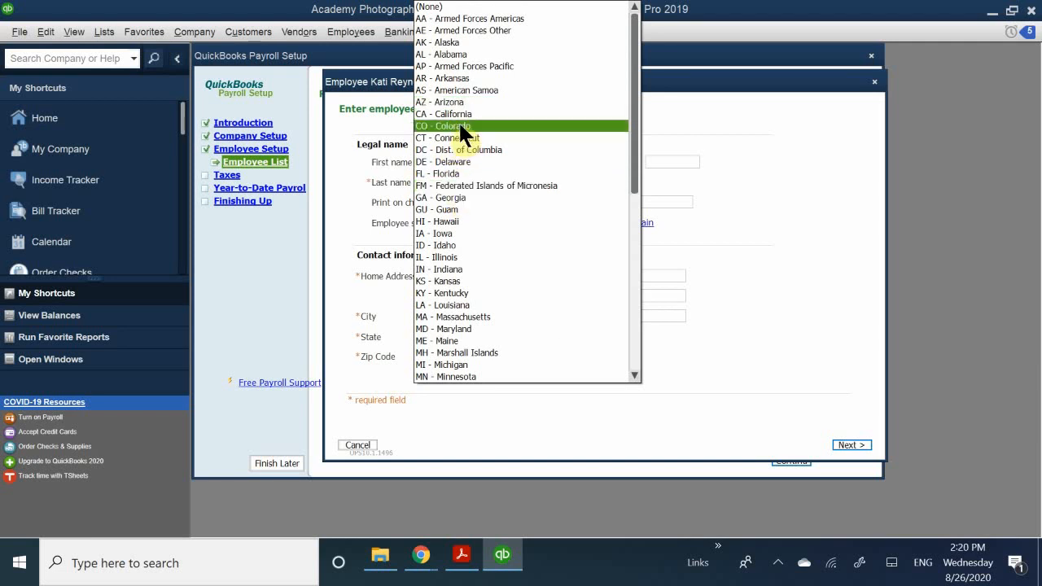
pyautogui.click(459, 114)
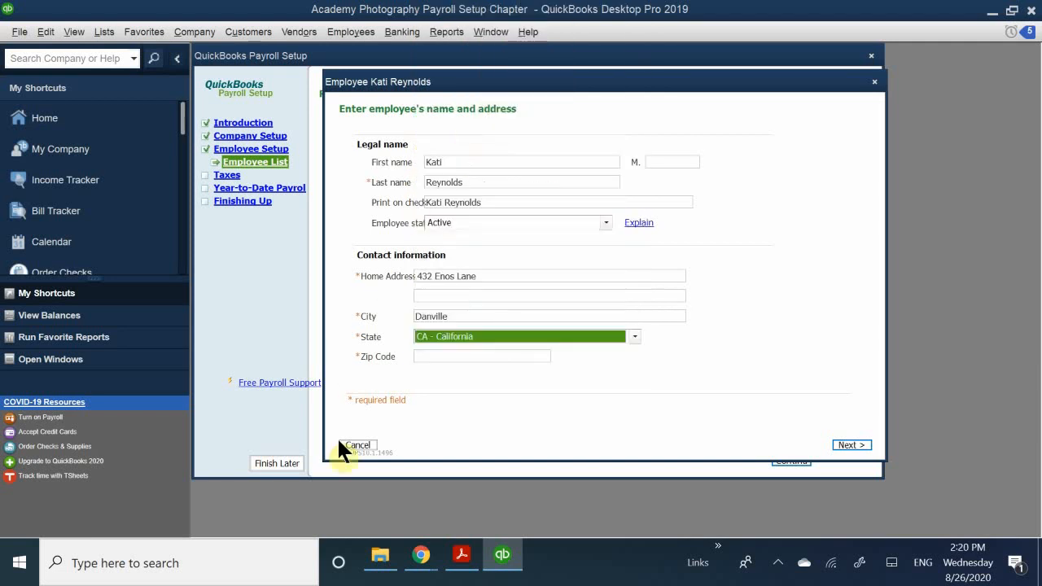
pyautogui.click(429, 357)
pyautogui.write('94501')
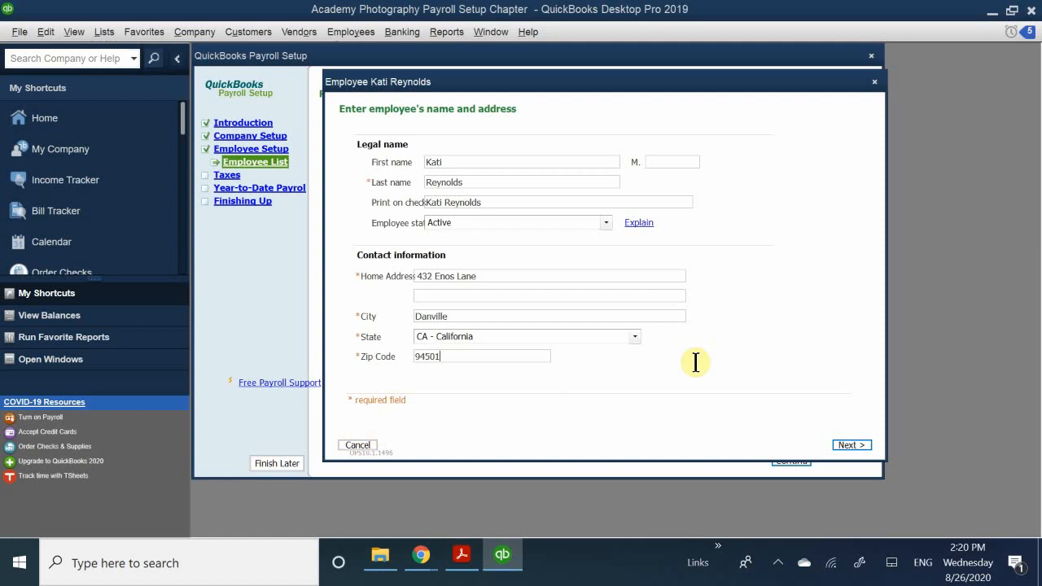
pyautogui.click(847, 445)
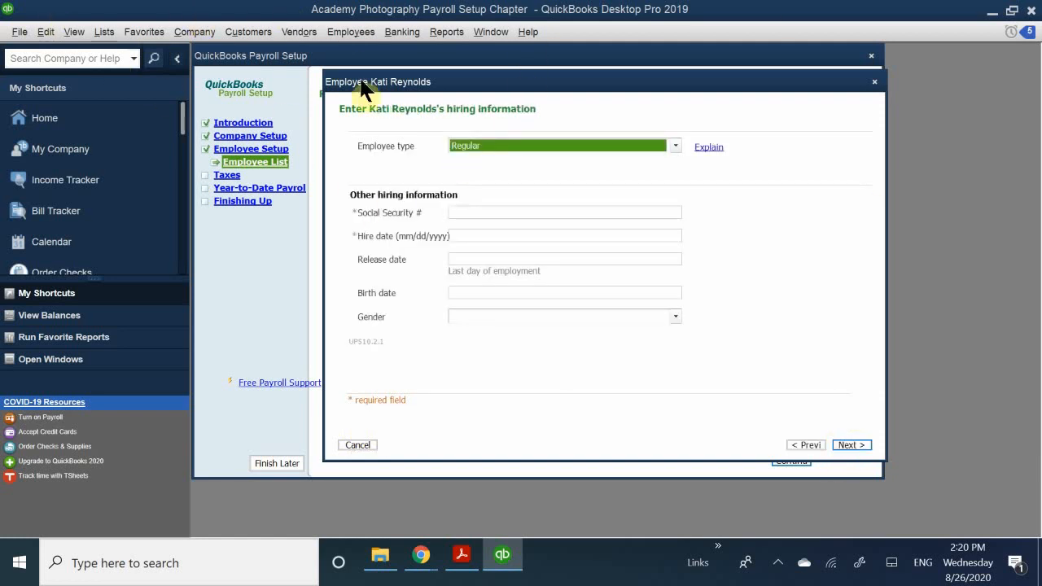
# Set the employee type to Regular, enter the Social Security number and a hire date of 01/03/2018, leaving the release date blank.
pyautogui.click(568, 146)
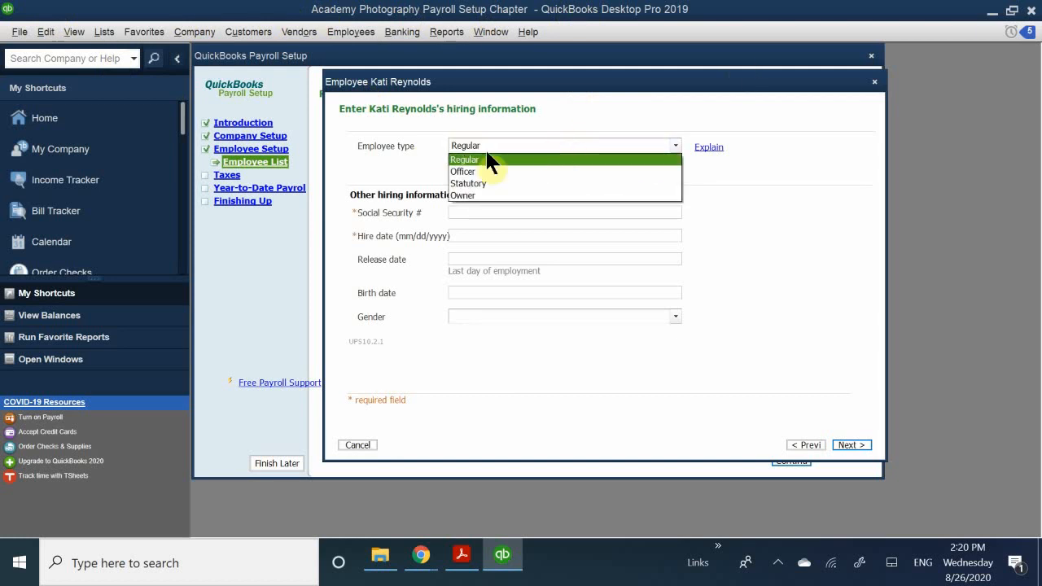
pyautogui.click(533, 158)
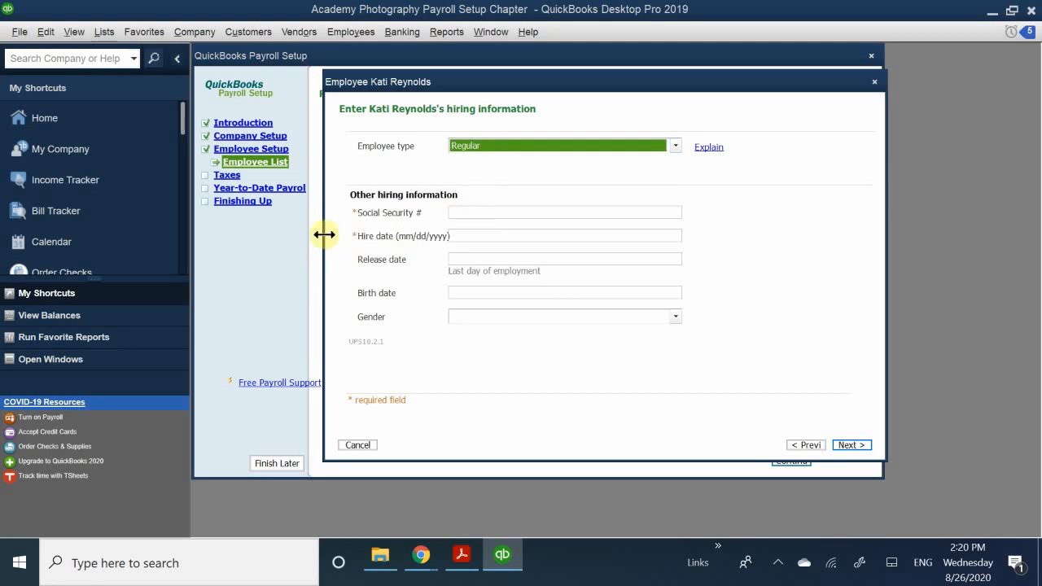
pyautogui.click(467, 212)
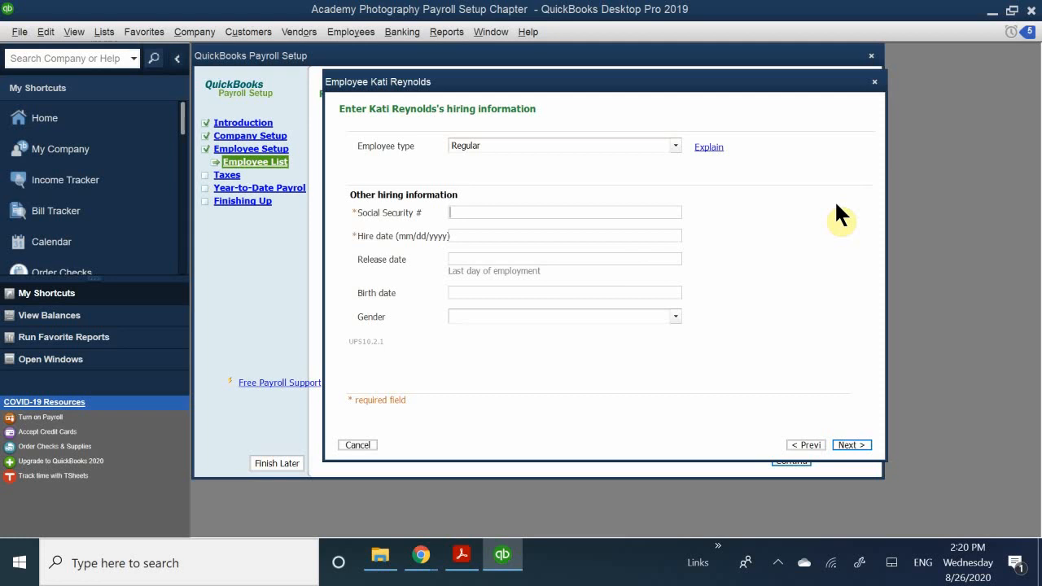
pyautogui.write('333-22-4321')
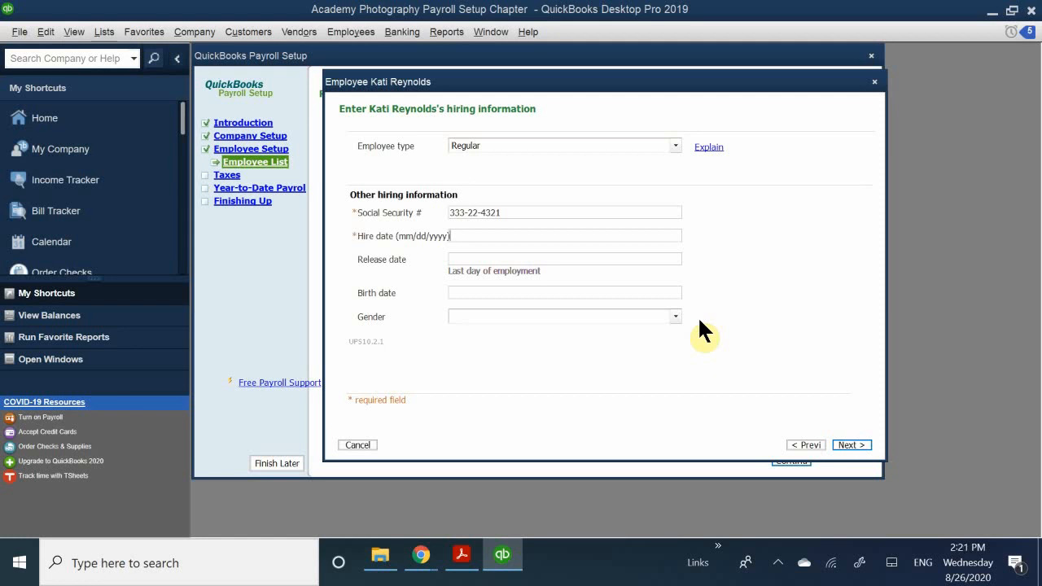
pyautogui.write('01/03/2018')
pyautogui.click(513, 259)
# Enter the employee's birth date, set the gender to Female and continue to the compensation page.
pyautogui.click(464, 293)
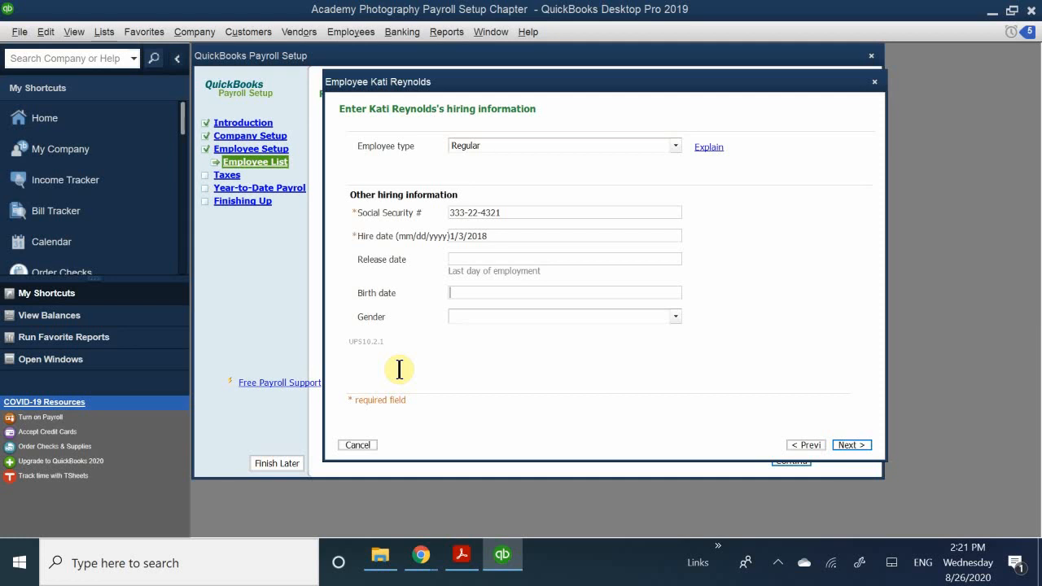
pyautogui.write('01')
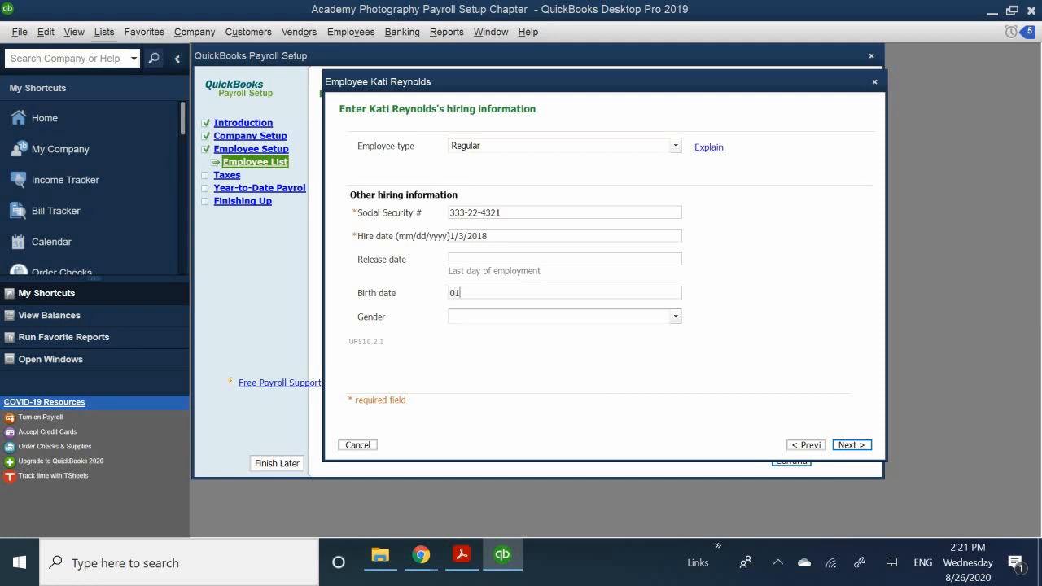
pyautogui.write('/31/1972')
pyautogui.click(457, 316)
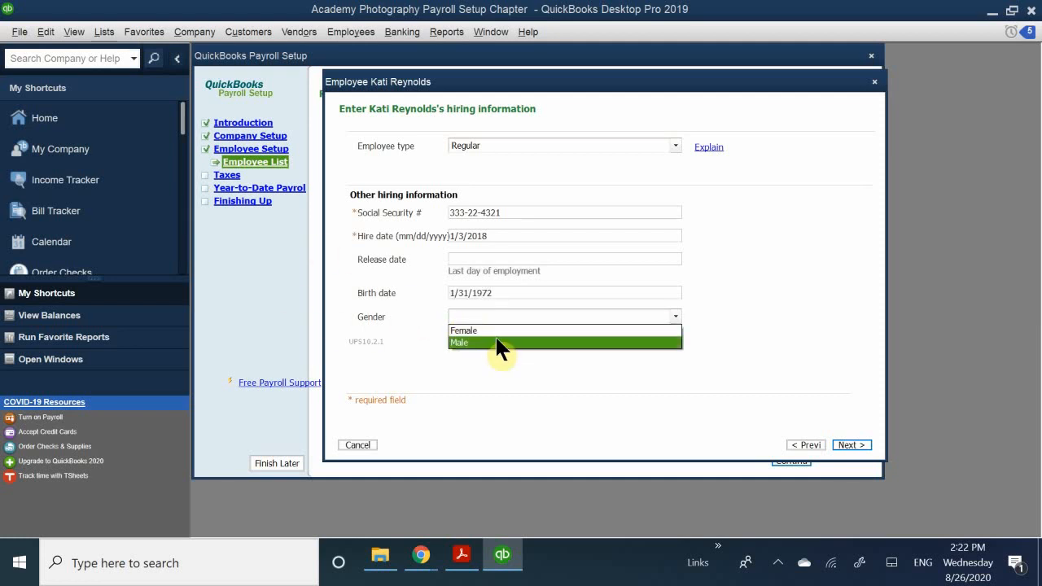
pyautogui.click(486, 329)
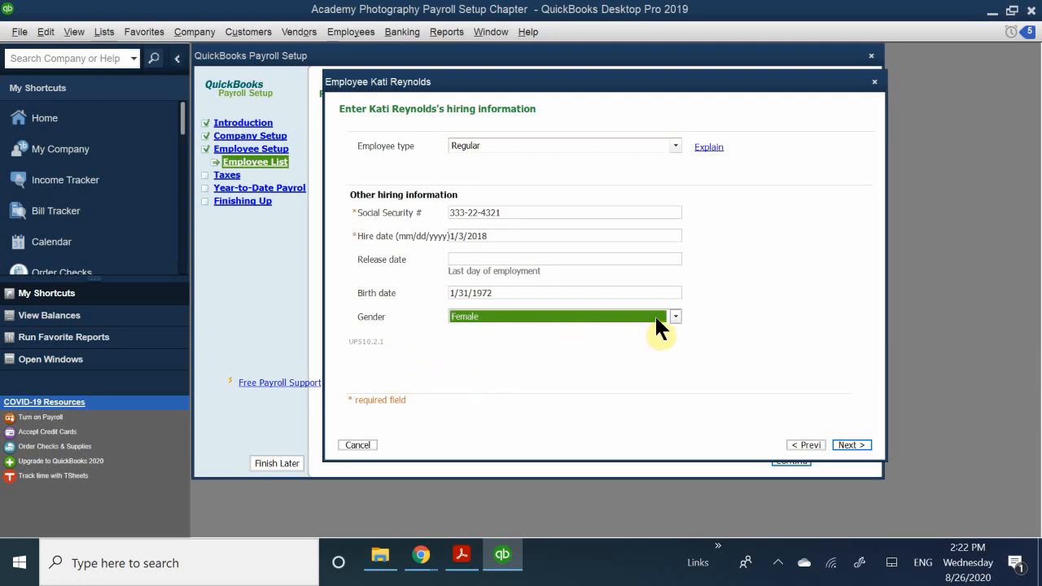
pyautogui.click(676, 317)
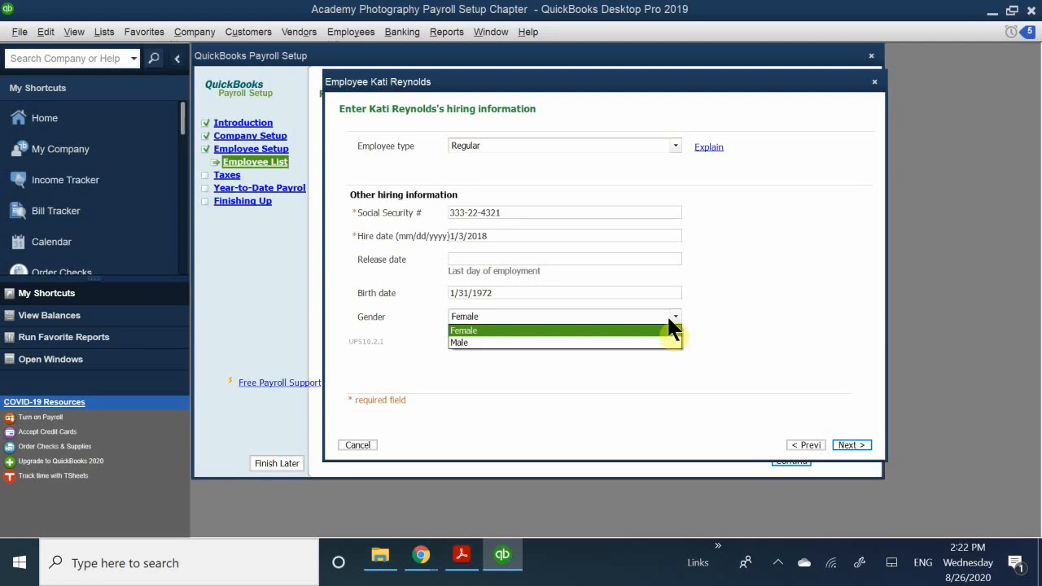
pyautogui.click(486, 330)
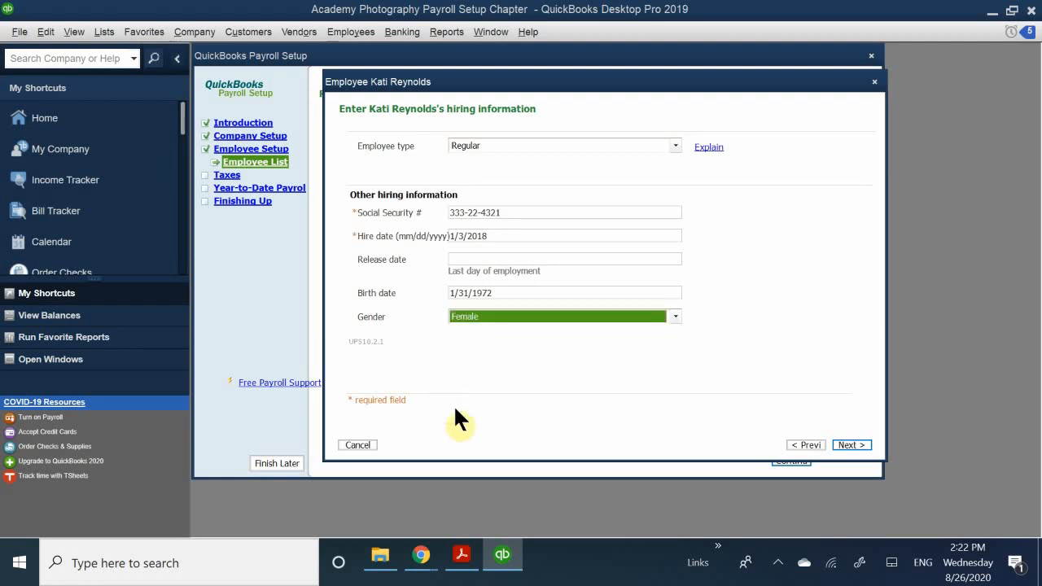
pyautogui.click(852, 447)
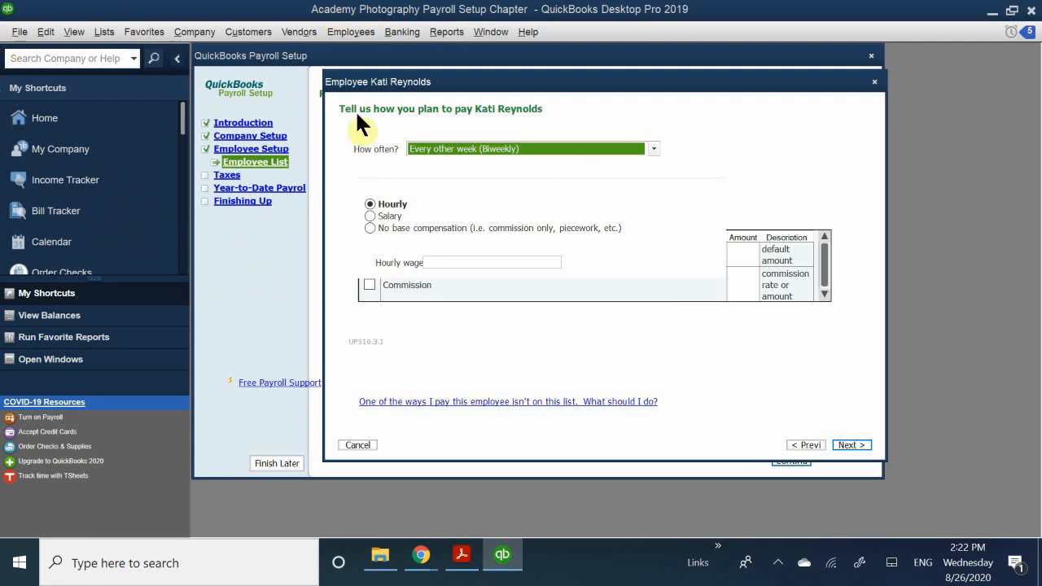
# Set the employee's pay frequency to Twice a month (Semimonthly) and base pay to a salary of 60,000 per year, with Commission enabled.
pyautogui.click(452, 146)
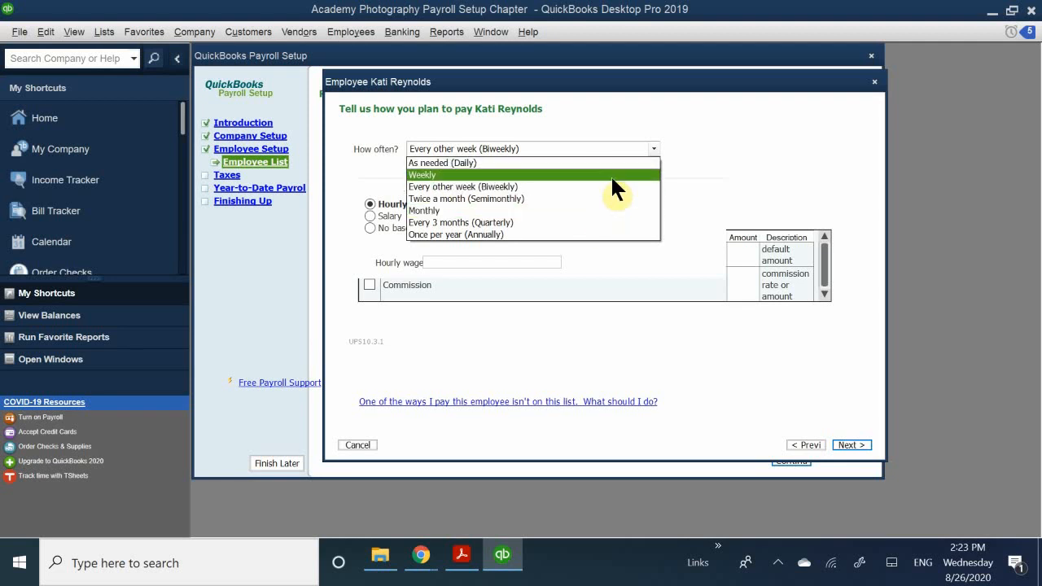
pyautogui.click(491, 198)
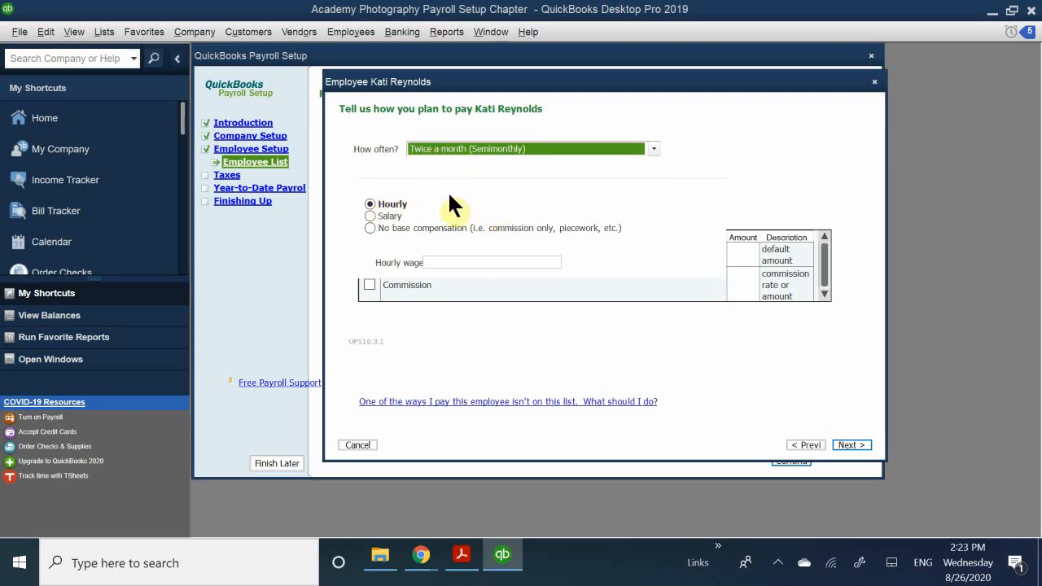
pyautogui.click(371, 217)
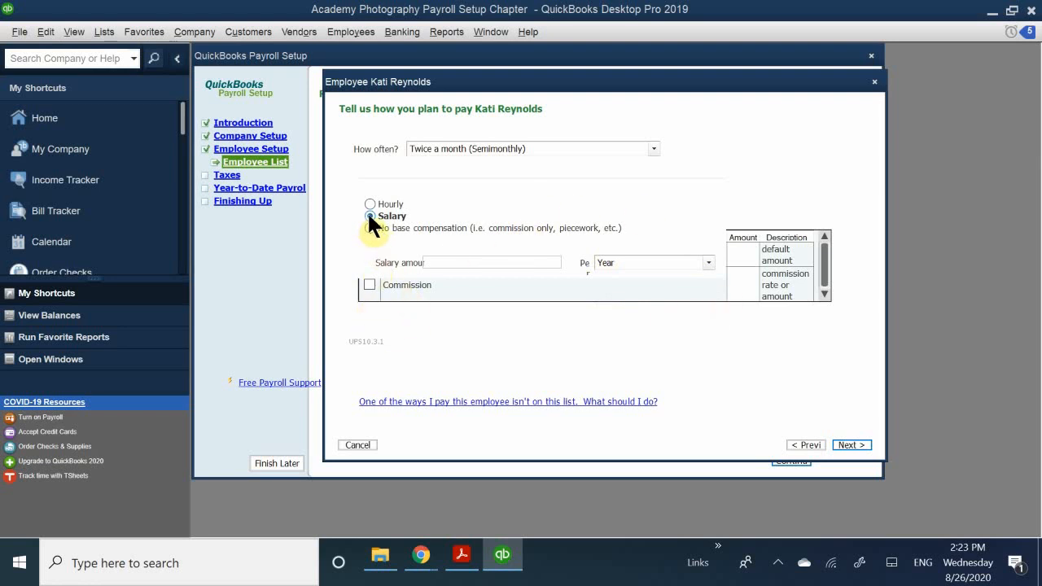
pyautogui.click(368, 284)
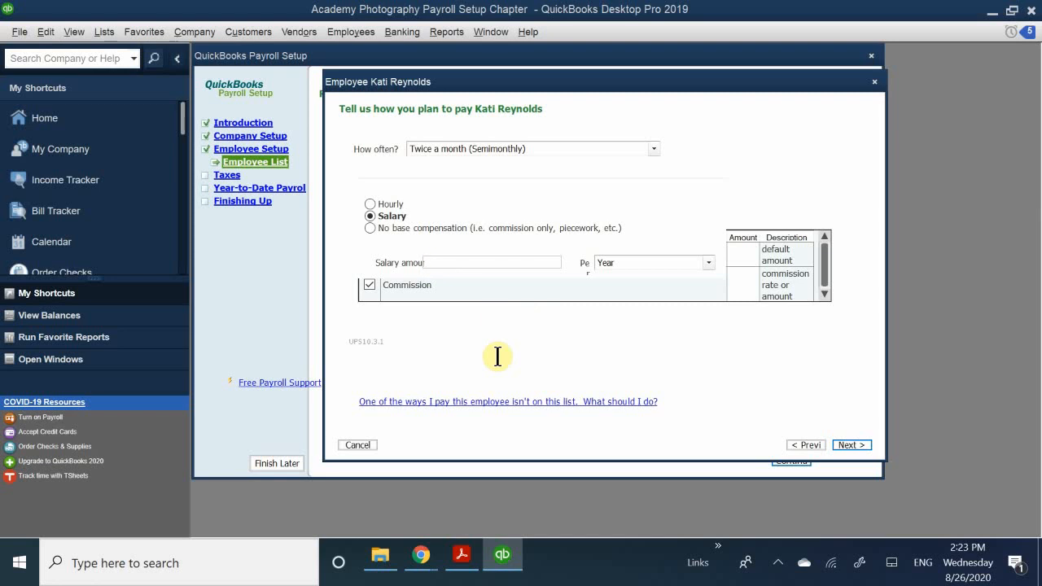
pyautogui.write('600')
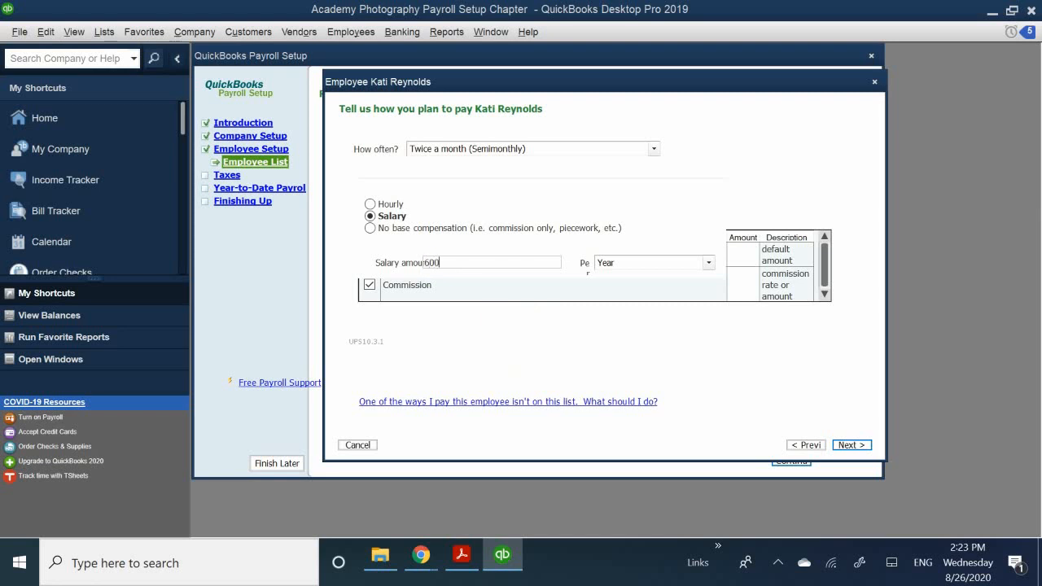
pyautogui.write('00')
pyautogui.press('Tab')
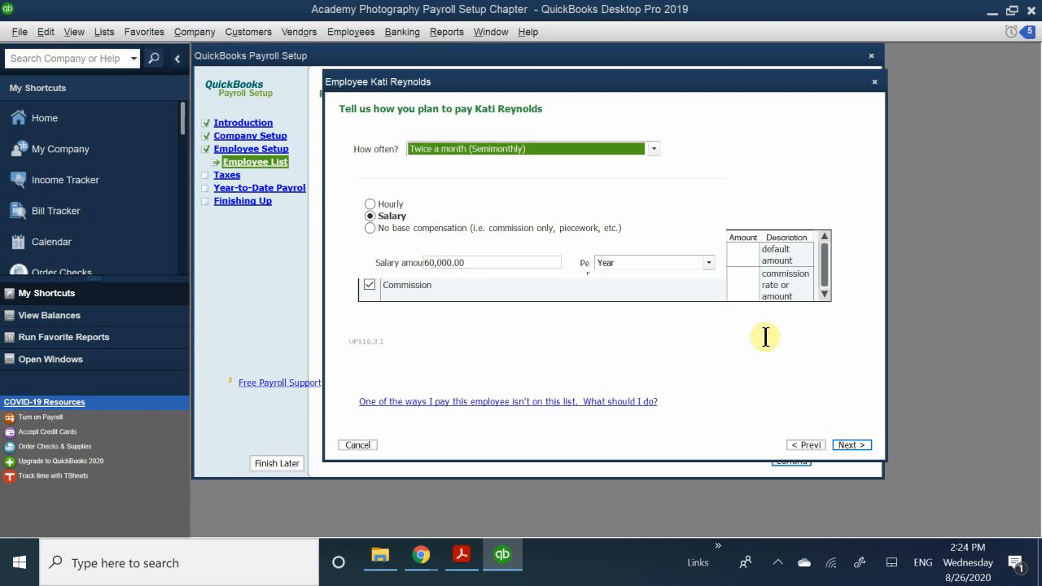
# Leave the commission amount blank and continue past the additional items page to the sick time off calculation.
pyautogui.click(796, 296)
pyautogui.moveTo(823, 271); pyautogui.dragTo(822, 289)
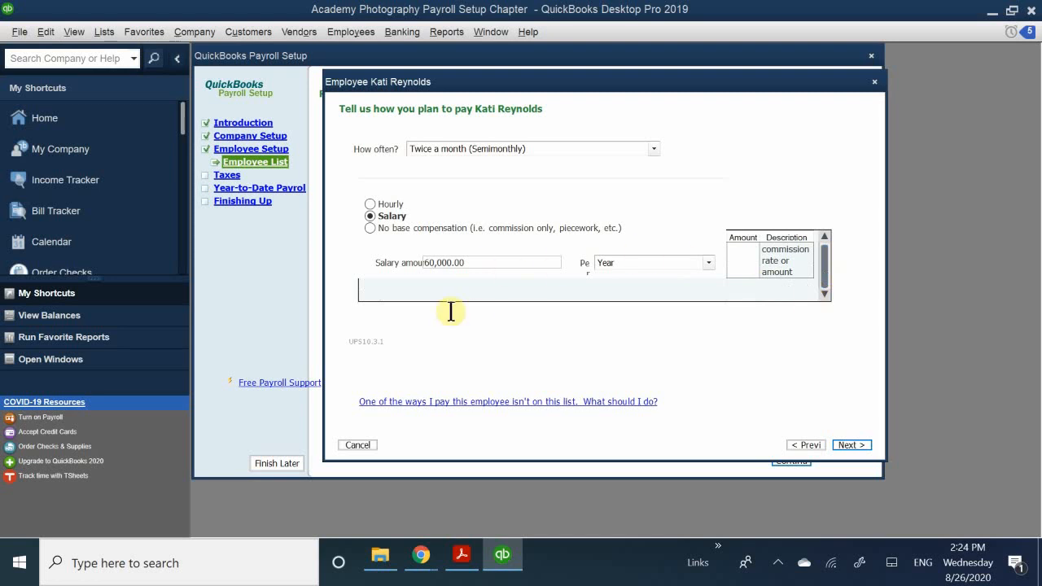
pyautogui.scroll(1, 450, 289)
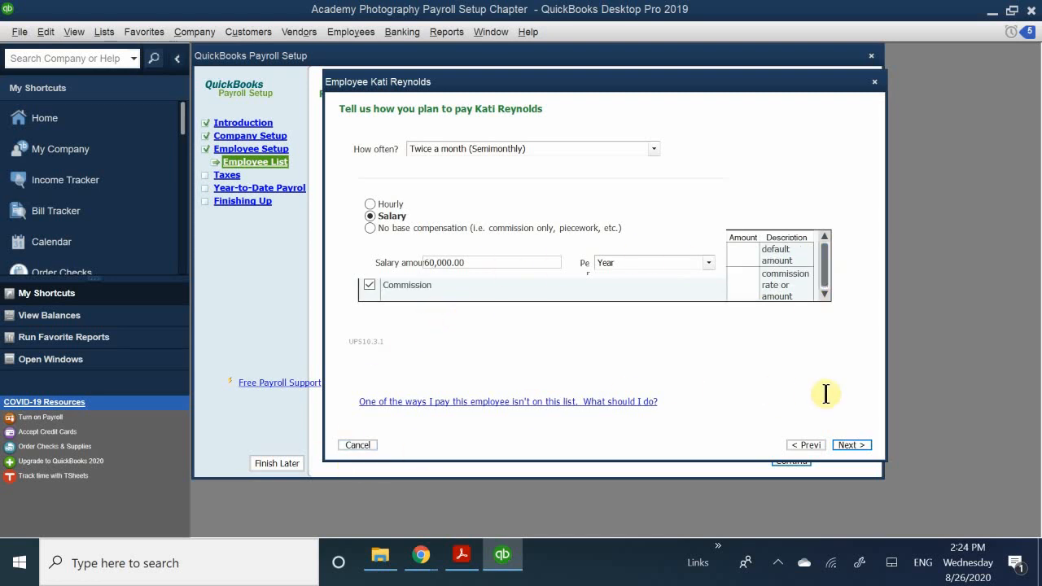
pyautogui.click(851, 445)
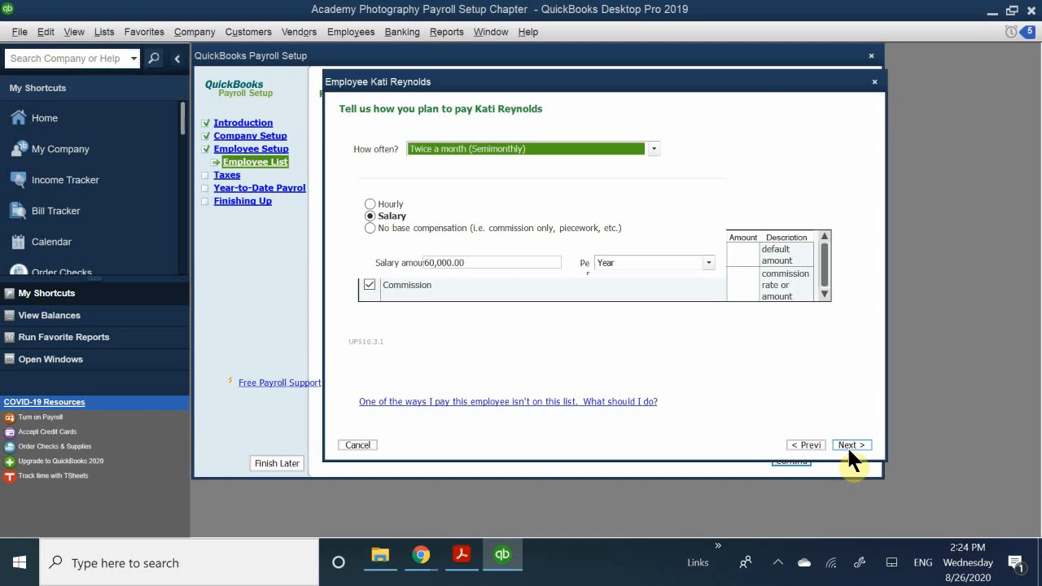
pyautogui.click(848, 448)
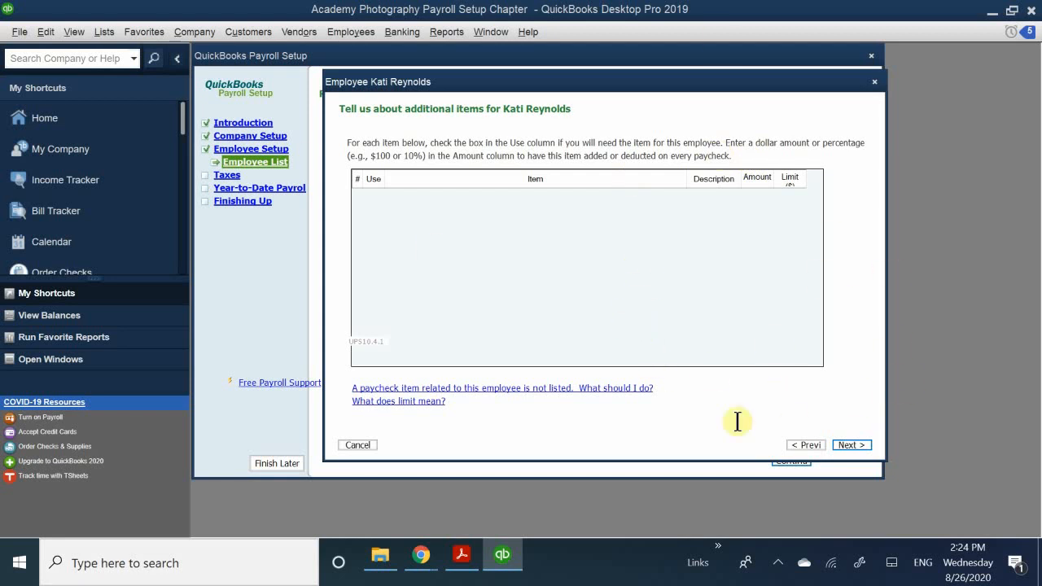
pyautogui.click(847, 445)
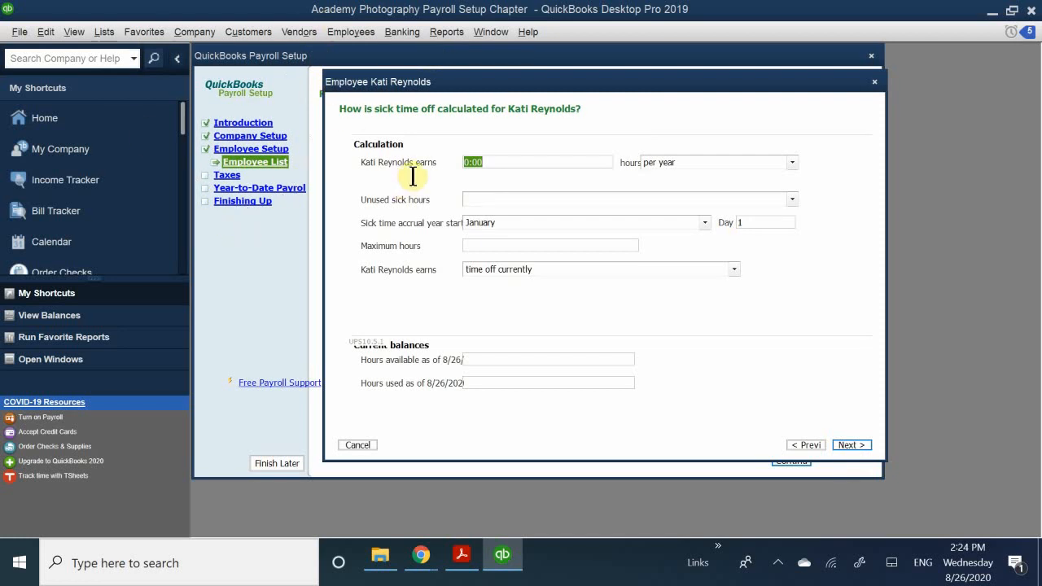
# Set sick time earned to 60000 hours per year, with an accrual limit on unused hours at a maximum of 200 hours.
pyautogui.click(495, 163)
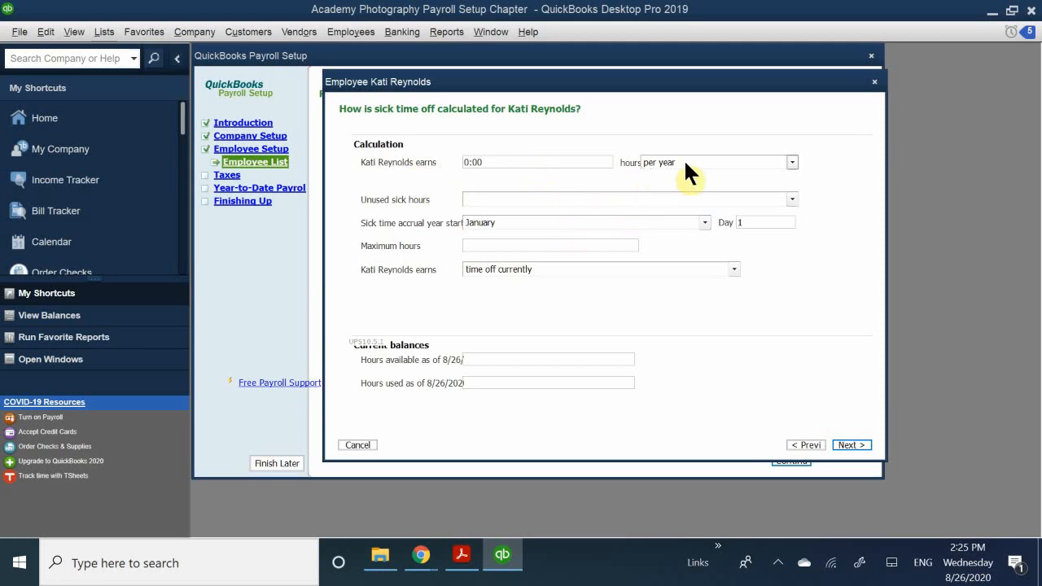
pyautogui.moveTo(514, 163); pyautogui.dragTo(261, 175)
pyautogui.write('60000')
pyautogui.click(512, 203)
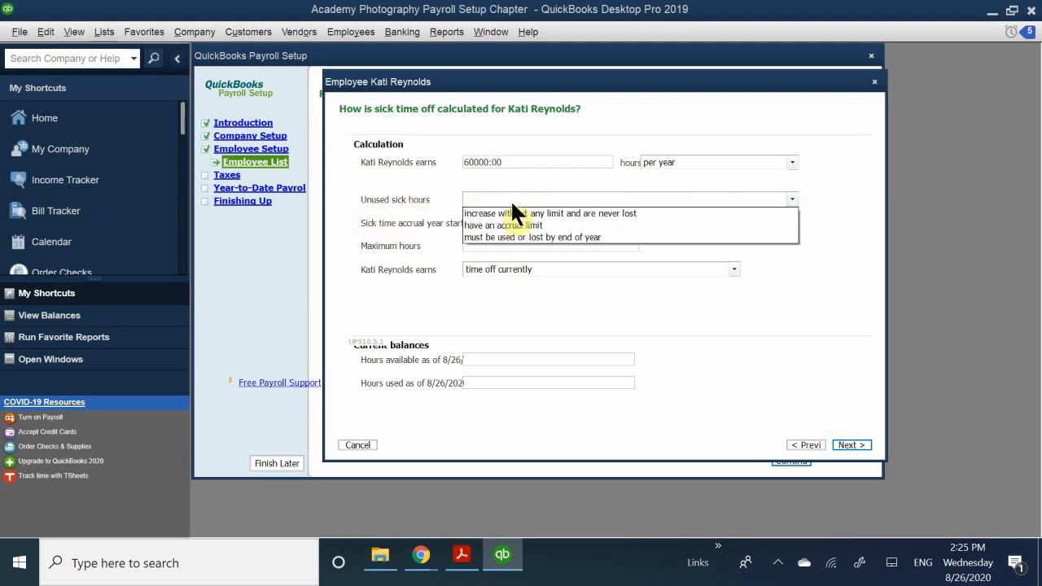
pyautogui.click(634, 225)
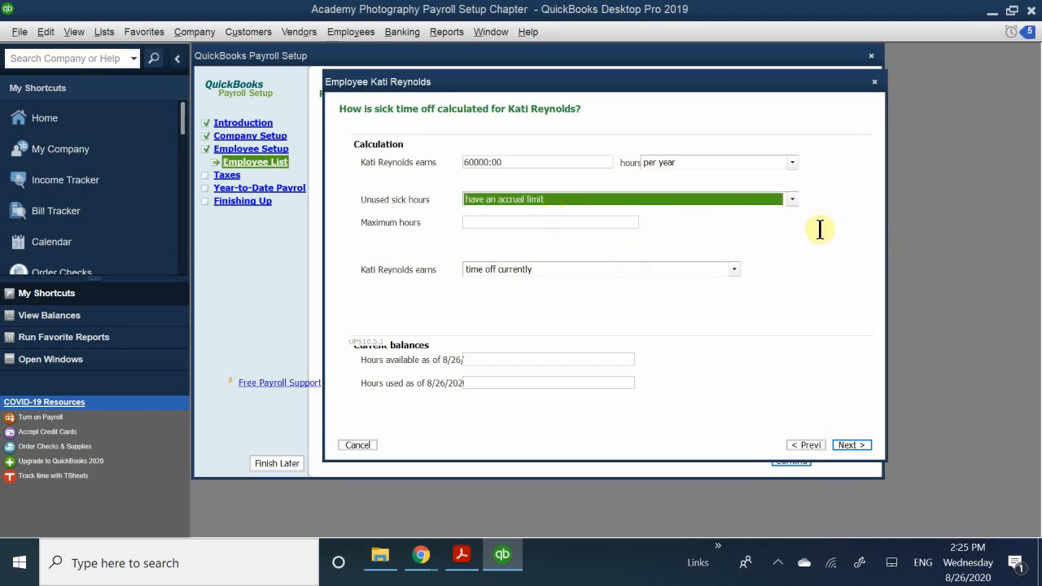
pyautogui.click(484, 224)
pyautogui.write('200')
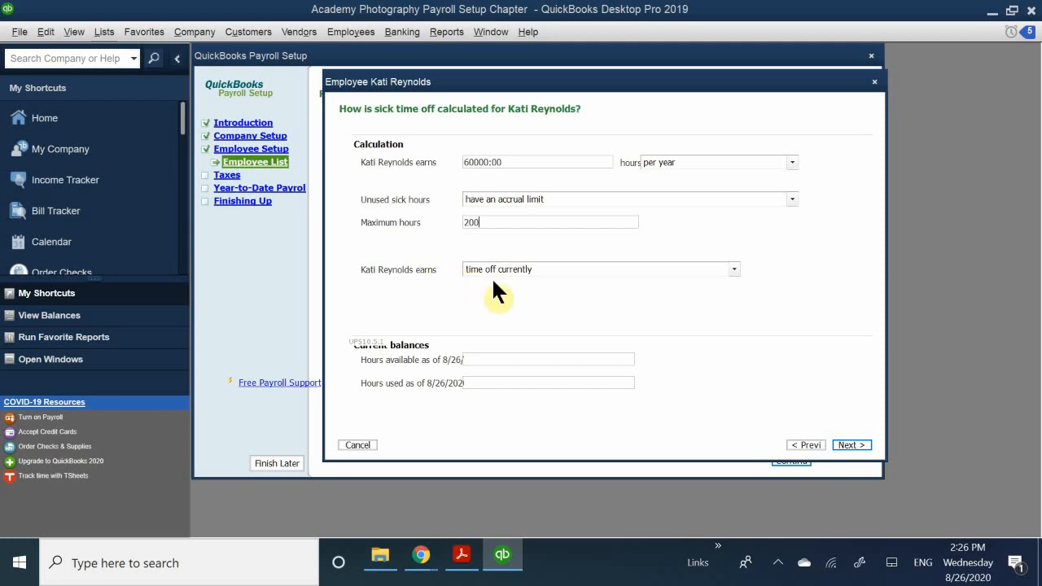
# Set the employee to earn no time off until a sick time start date of 1/3/2019.
pyautogui.click(551, 273)
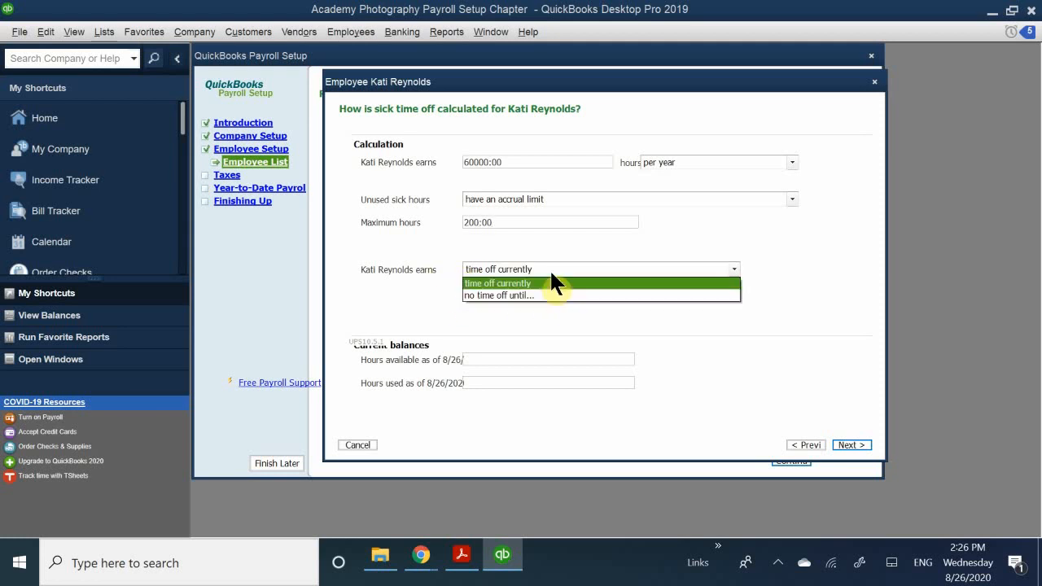
pyautogui.click(497, 296)
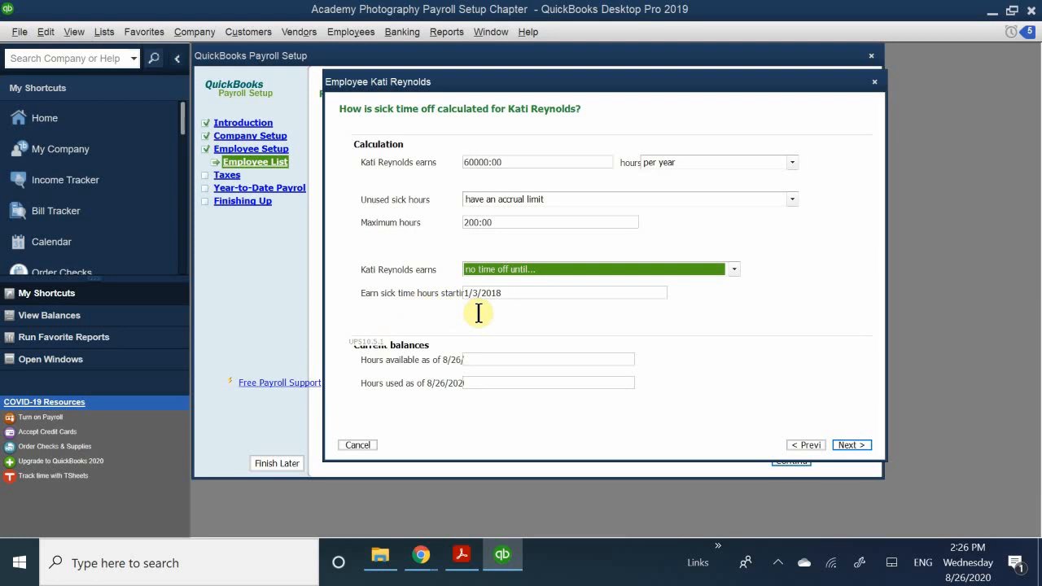
pyautogui.click(525, 269)
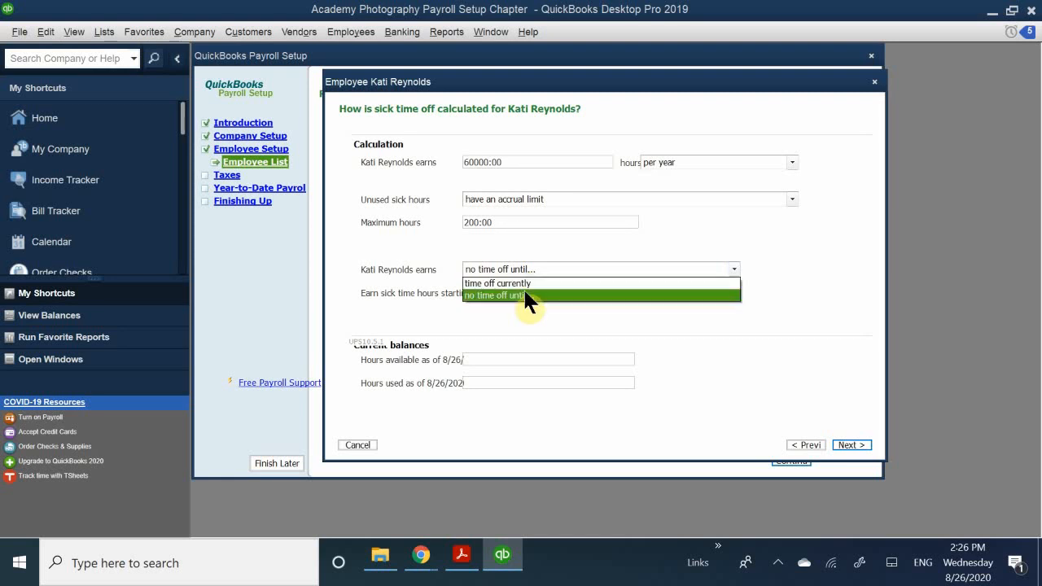
pyautogui.click(525, 298)
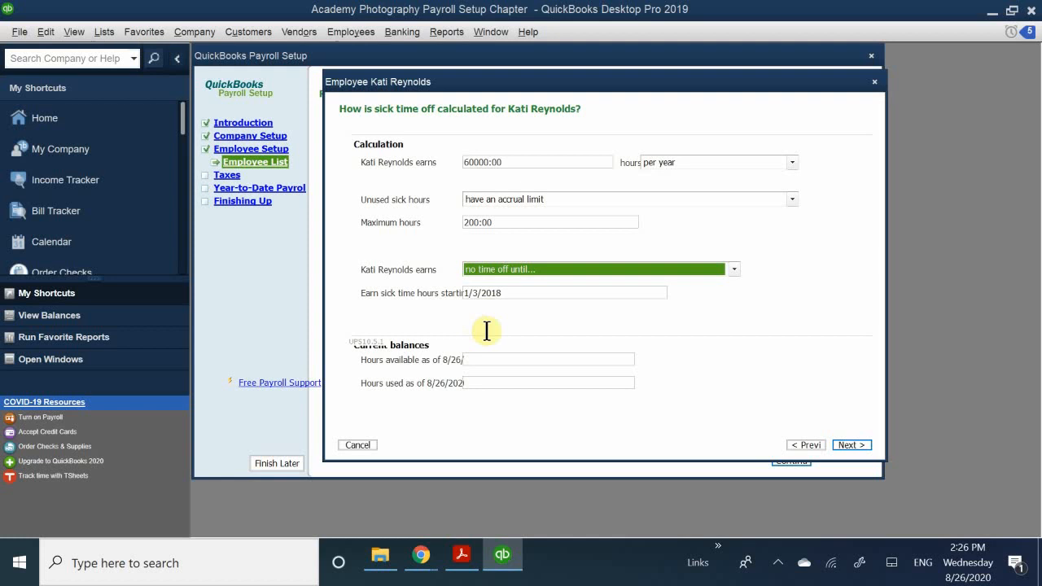
pyautogui.click(528, 295)
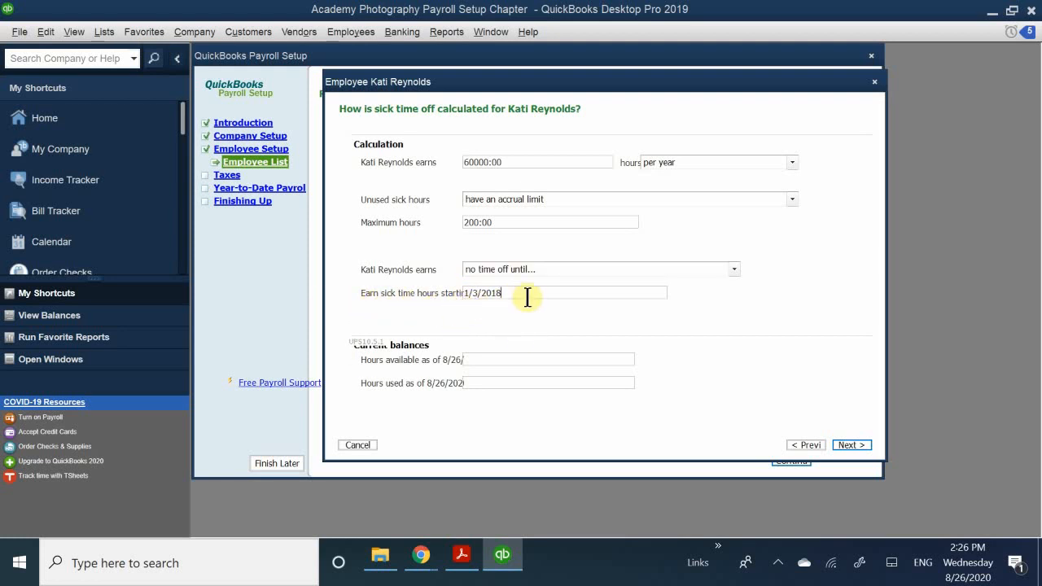
pyautogui.moveTo(515, 293); pyautogui.dragTo(442, 302)
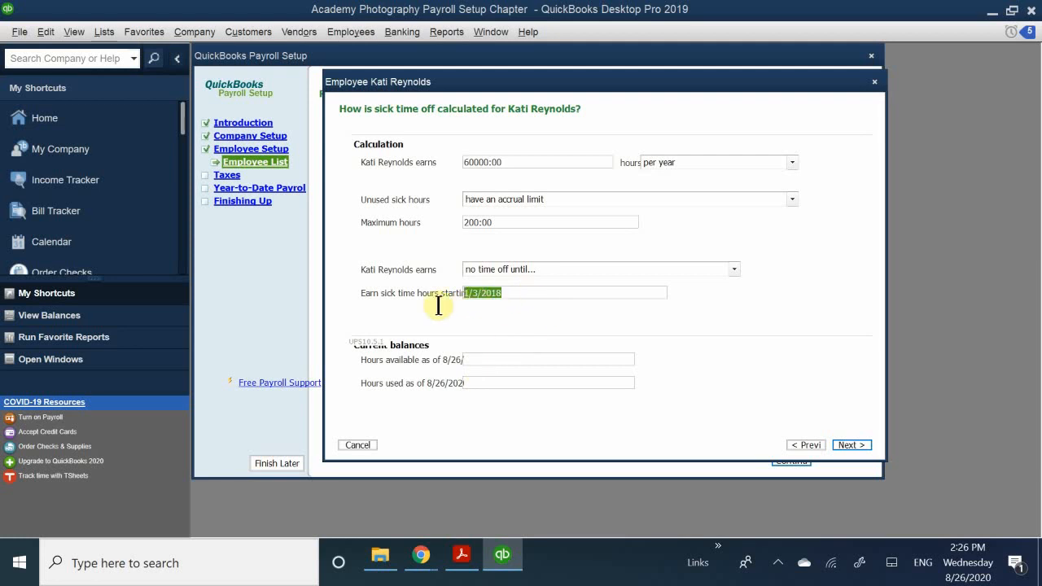
pyautogui.click(466, 293)
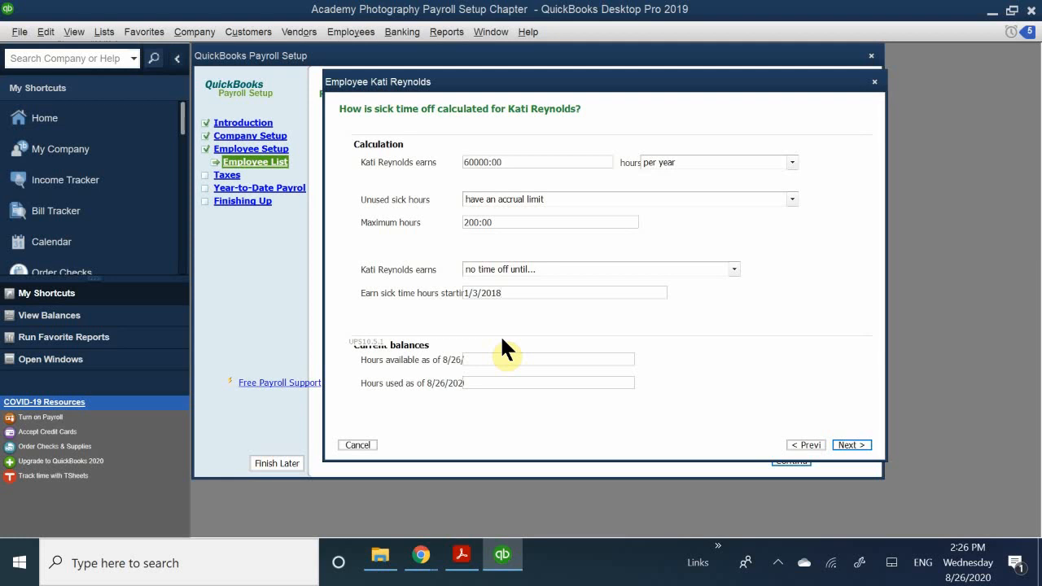
pyautogui.press('BackSpace')
pyautogui.write('9')
# Accept the sick time settings with current balances blank and skip direct deposit to reach the employee's state tax location page.
pyautogui.moveTo(631, 88)
pyautogui.mouseDown()
pyautogui.moveTo(673, 76)
pyautogui.moveTo(629, 80)
pyautogui.mouseUp()
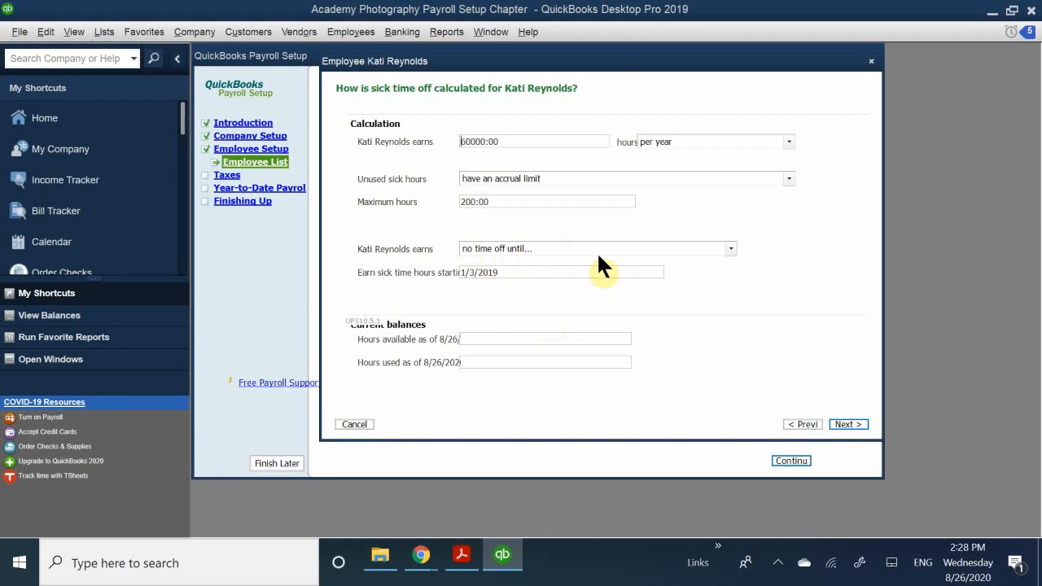
pyautogui.click(845, 424)
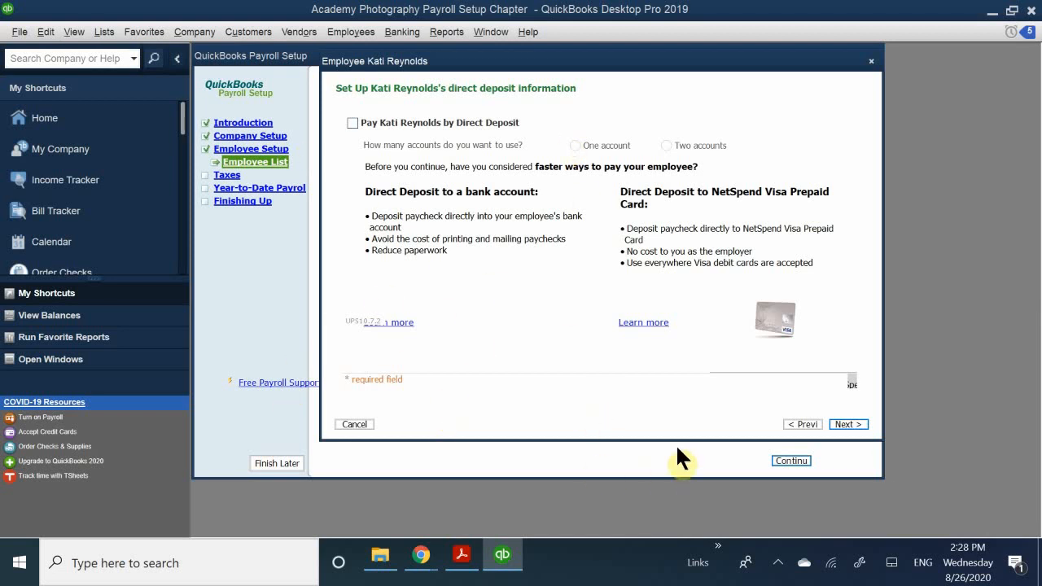
pyautogui.click(847, 424)
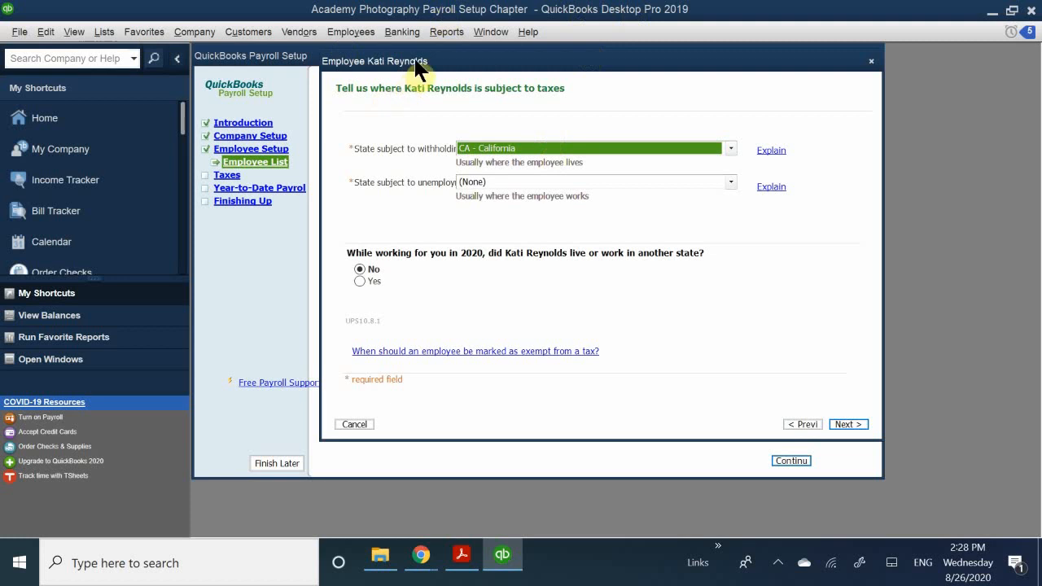
# Review the Chapter 10 PDF instructions for the employee's state tax, wage plan, payroll tax item and tax payment scheduling steps.
pyautogui.click(462, 556)
pyautogui.scroll(-10, 529, 424)
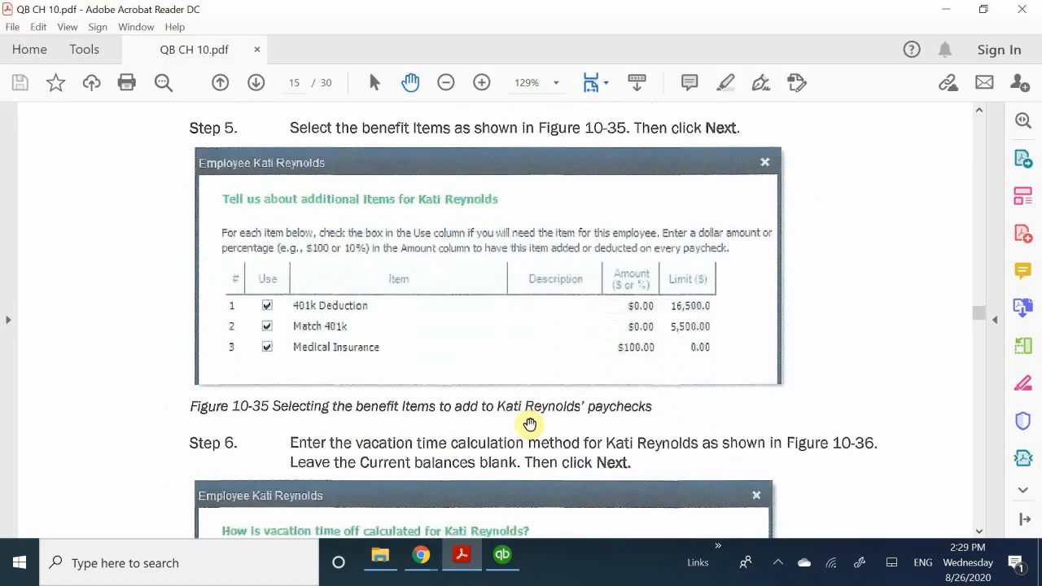
pyautogui.scroll(-10, 529, 424)
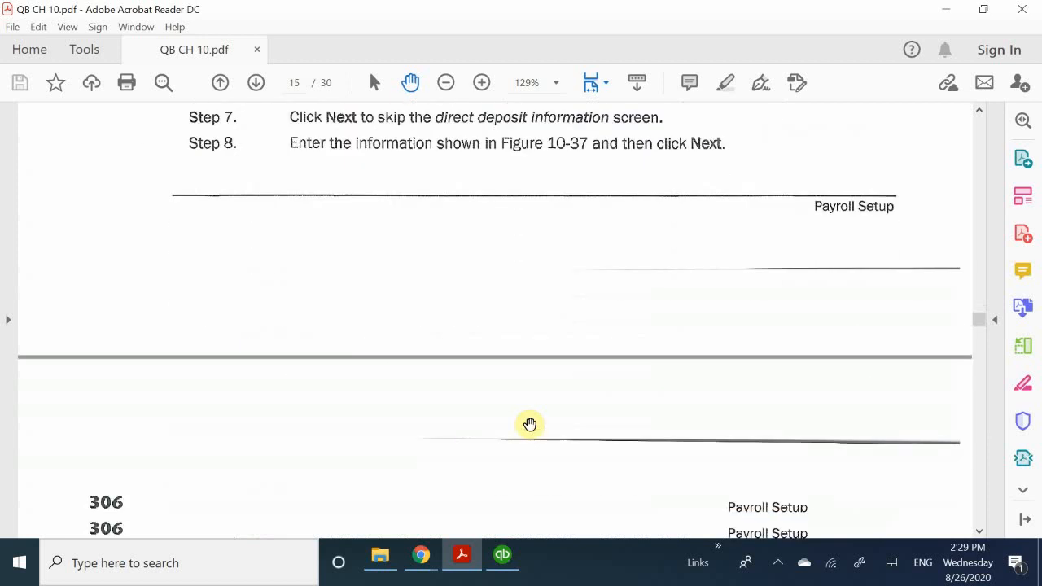
pyautogui.scroll(-10, 529, 424)
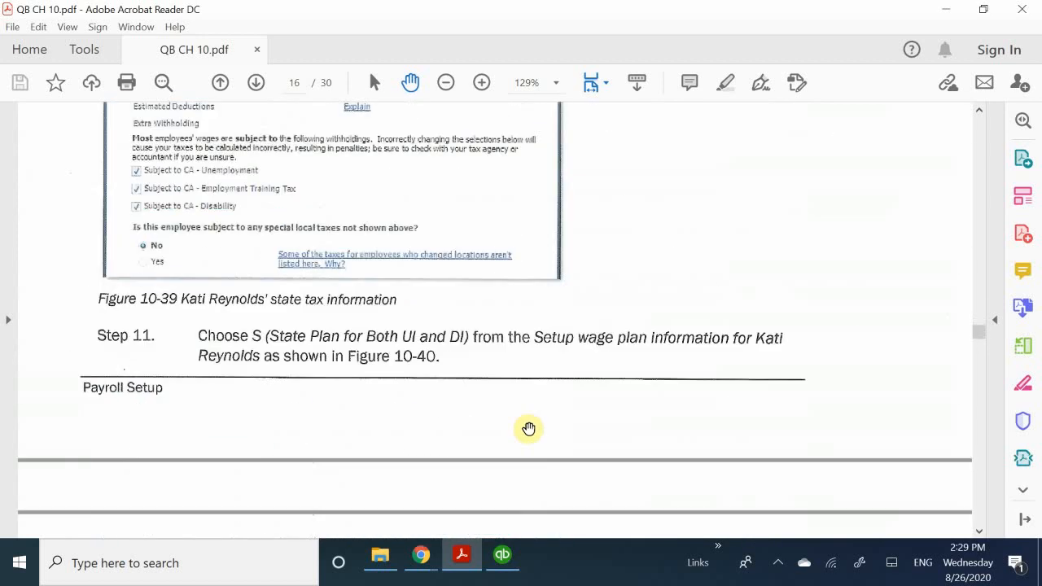
pyautogui.scroll(-3, 522, 432)
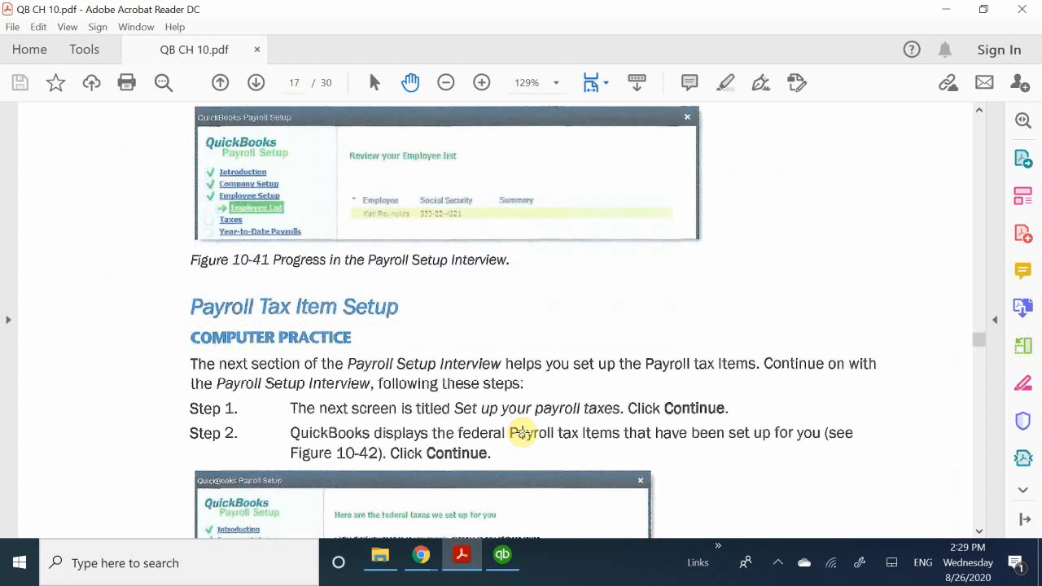
pyautogui.scroll(-8, 521, 432)
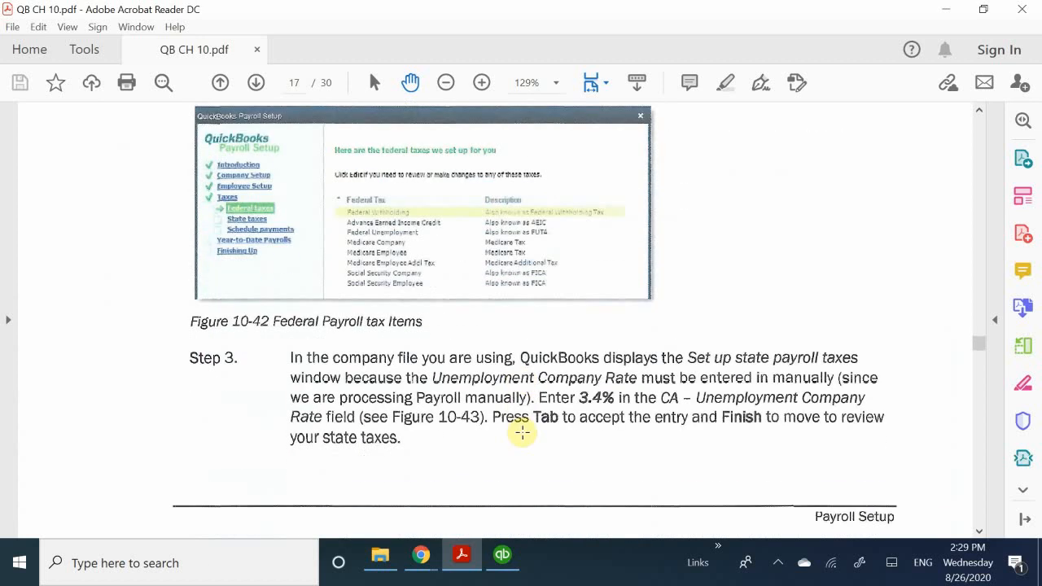
pyautogui.scroll(-10, 522, 433)
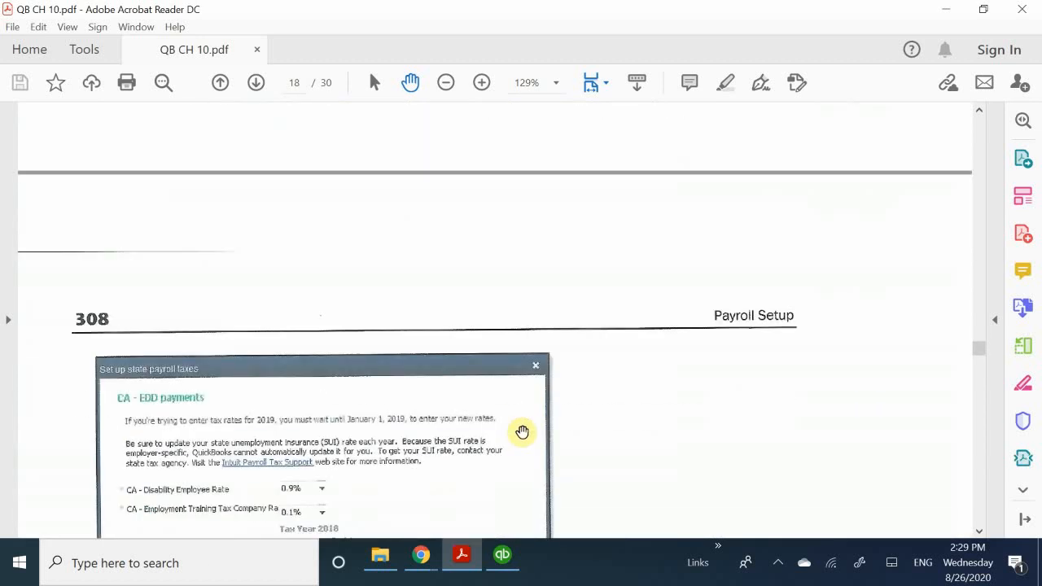
pyautogui.scroll(-7, 521, 432)
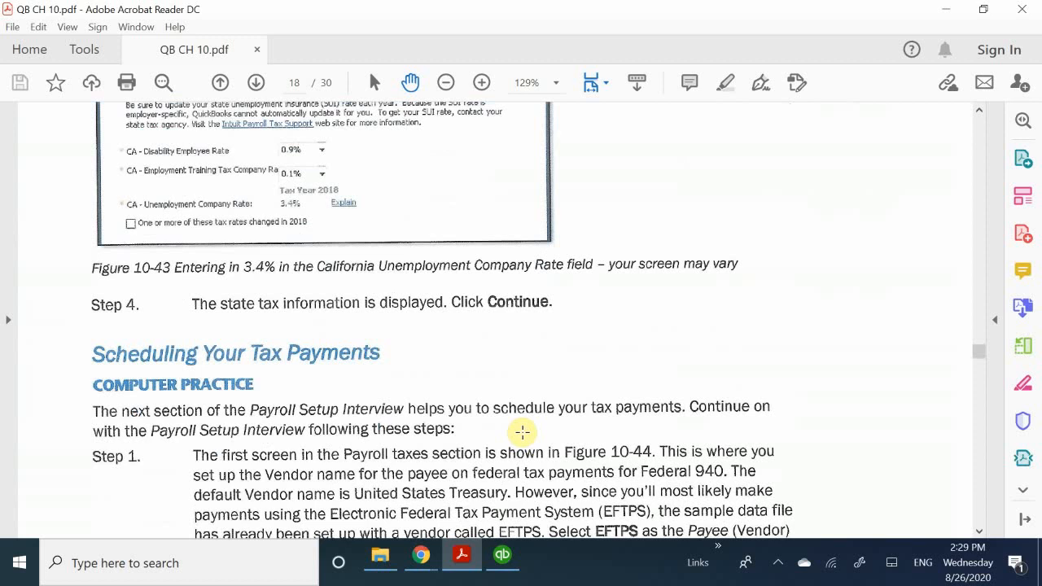
pyautogui.scroll(-2, 521, 432)
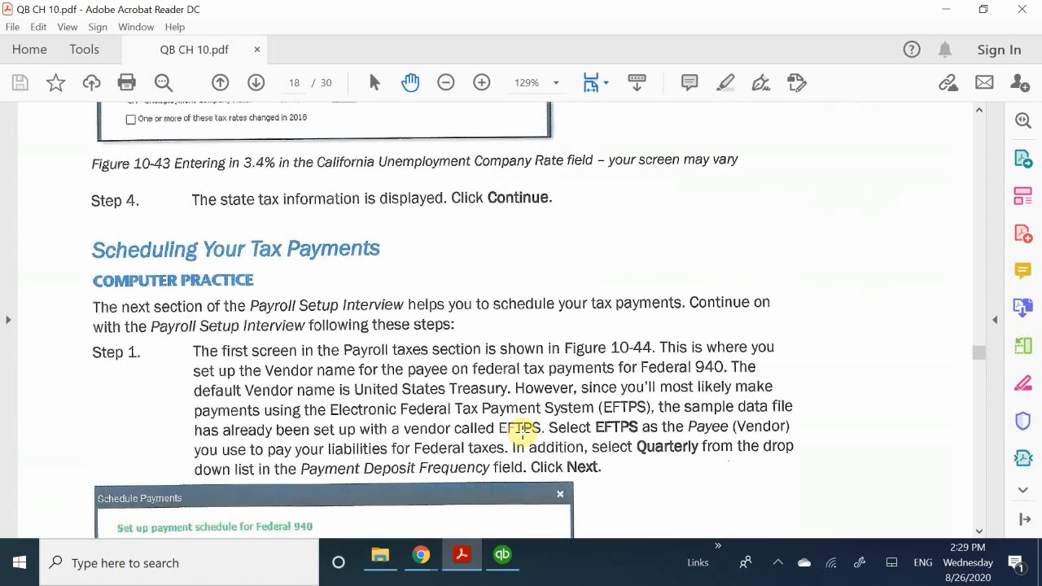
pyautogui.scroll(9, 522, 432)
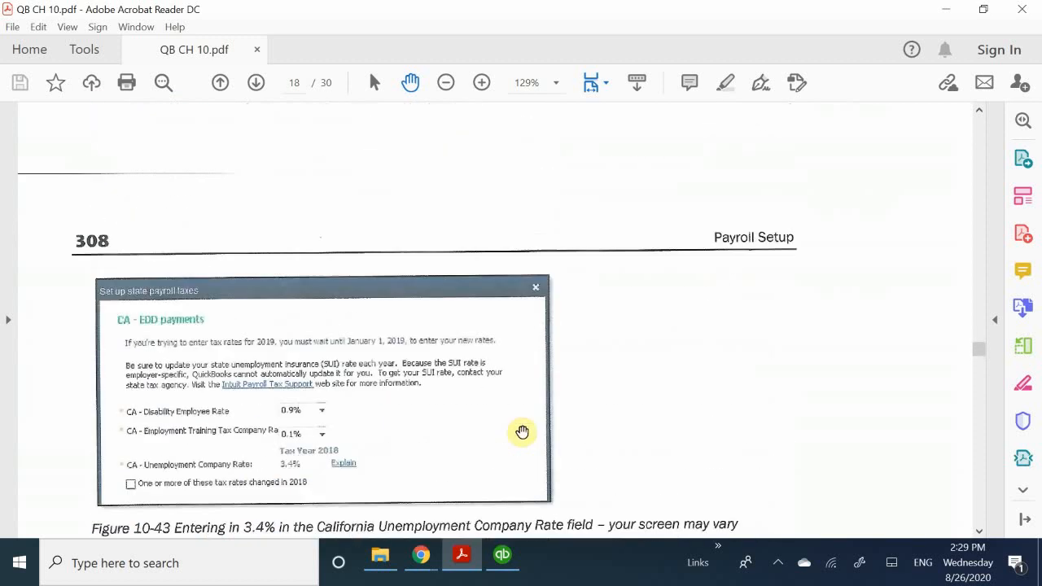
pyautogui.scroll(9, 522, 432)
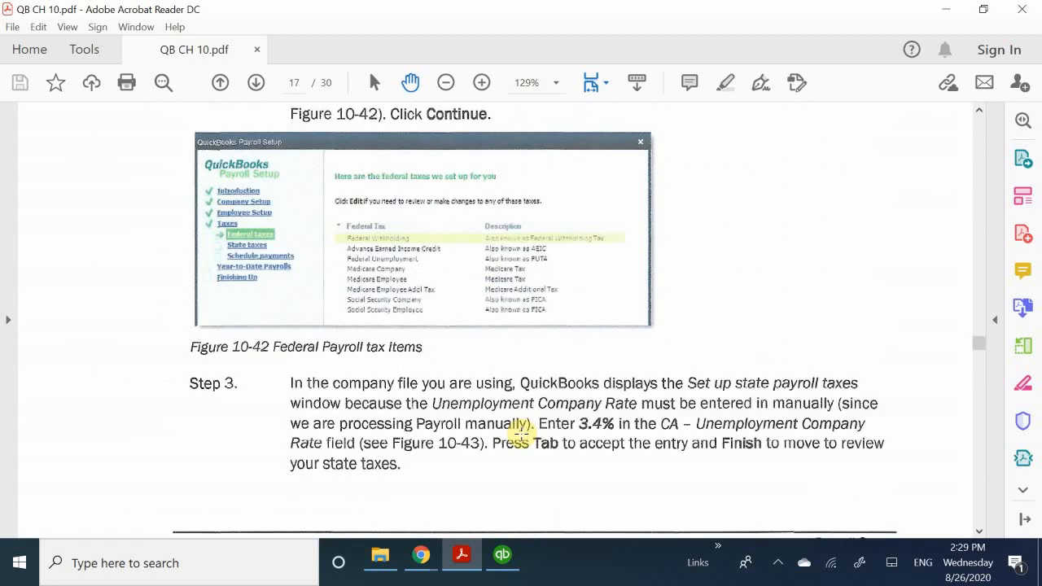
pyautogui.scroll(5, 521, 432)
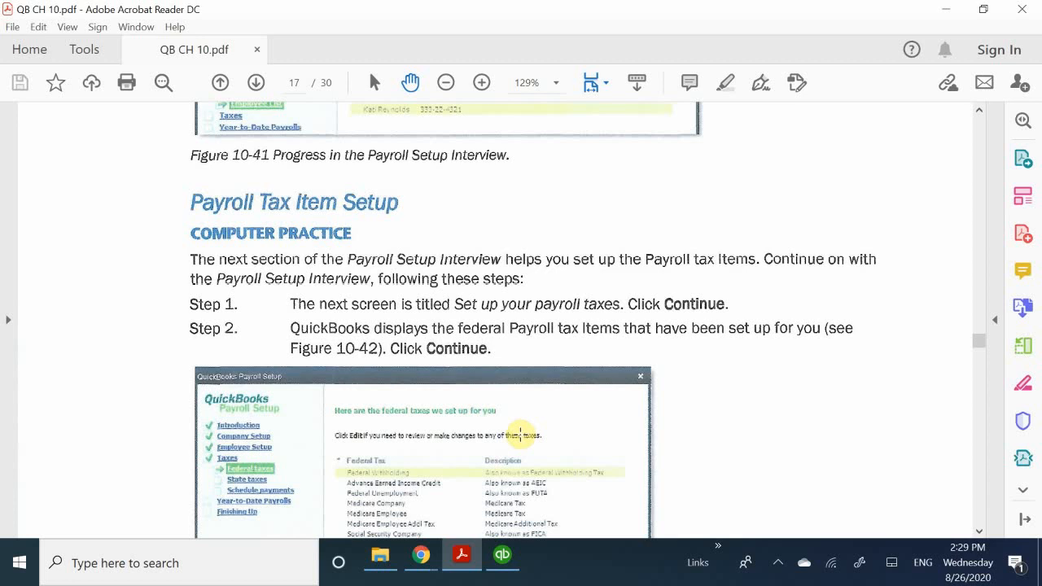
pyautogui.scroll(8, 521, 434)
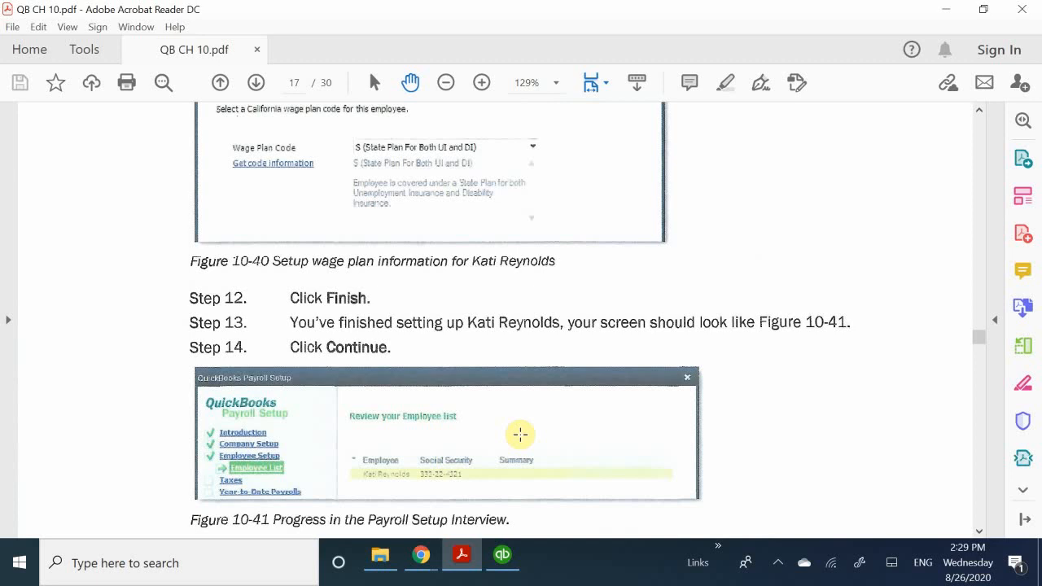
pyautogui.scroll(4, 521, 433)
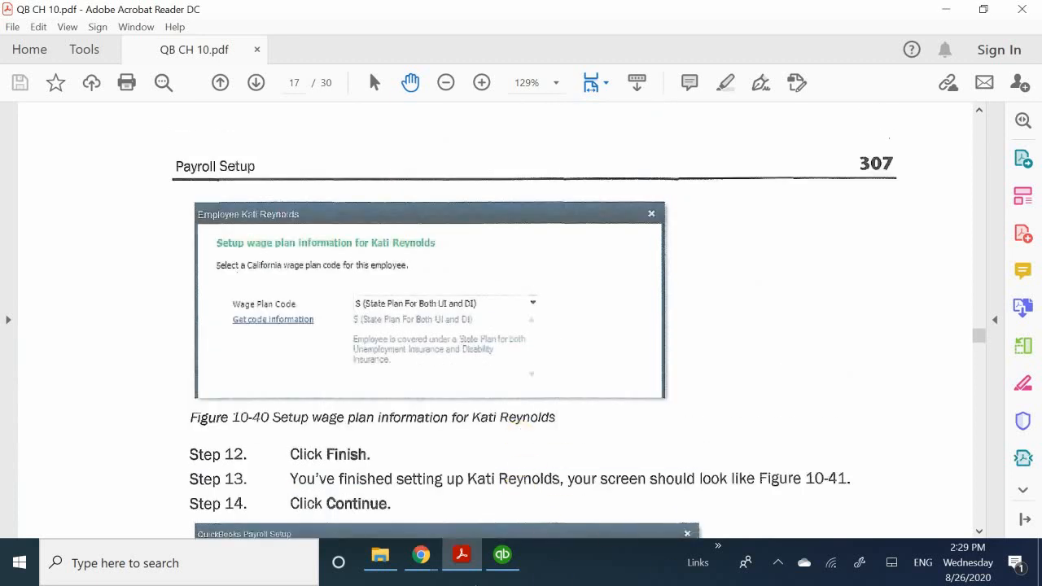
# Switch back to QuickBooks, recheck the employee's direct deposit page and return to the tax location page.
pyautogui.click(505, 559)
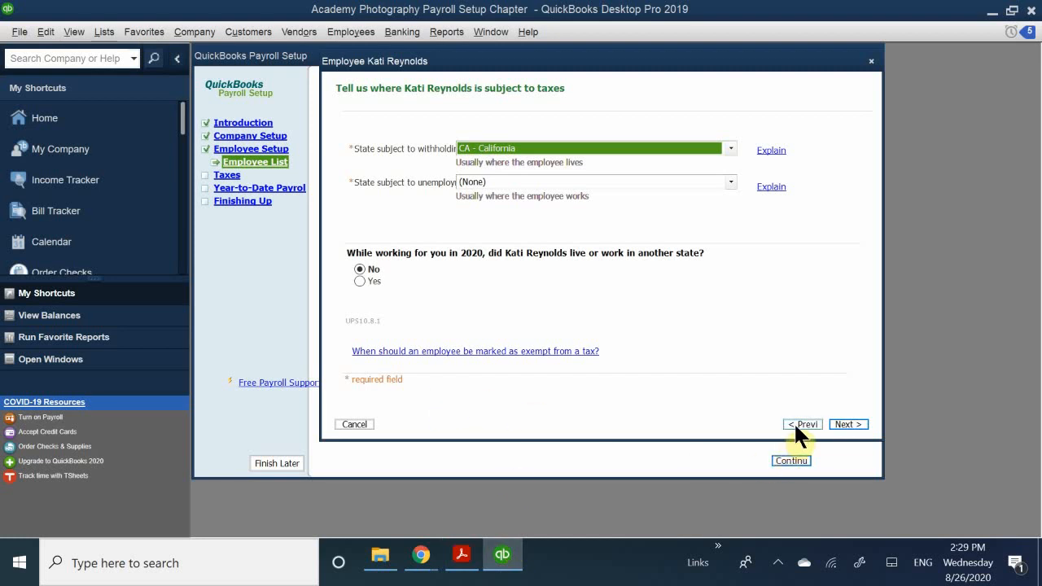
pyautogui.press('Tab')
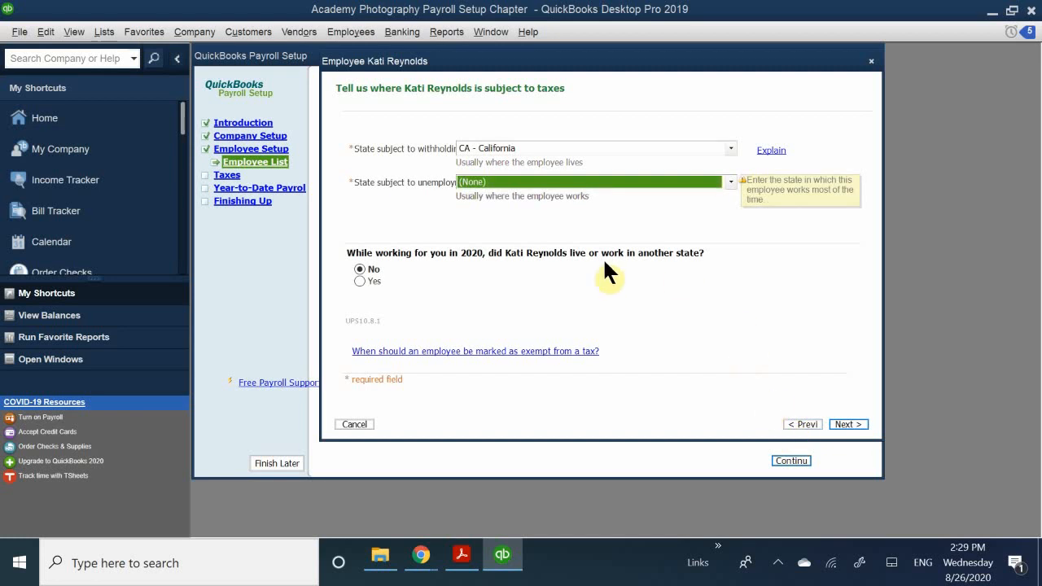
pyautogui.click(793, 424)
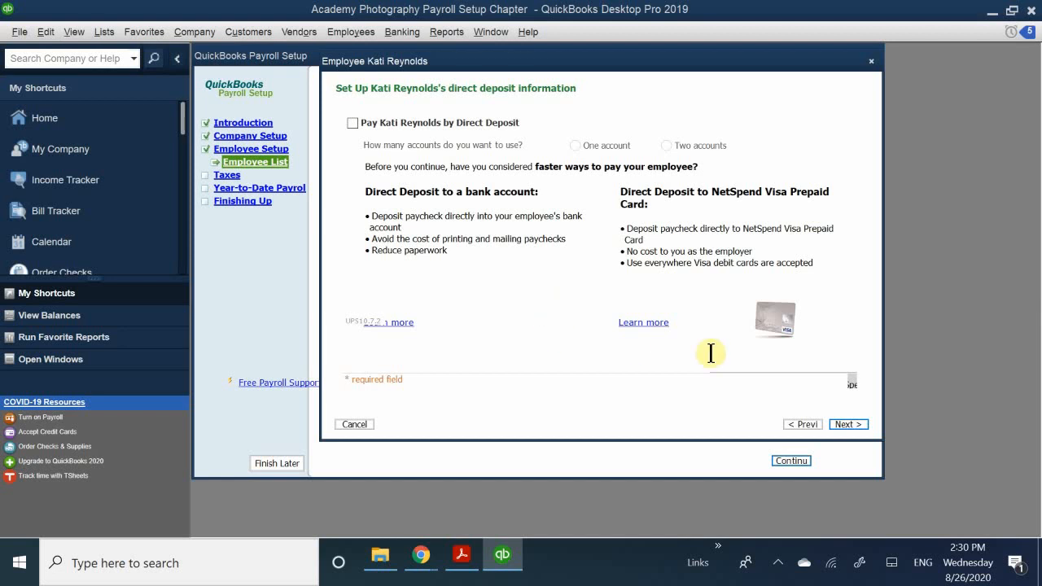
pyautogui.click(836, 424)
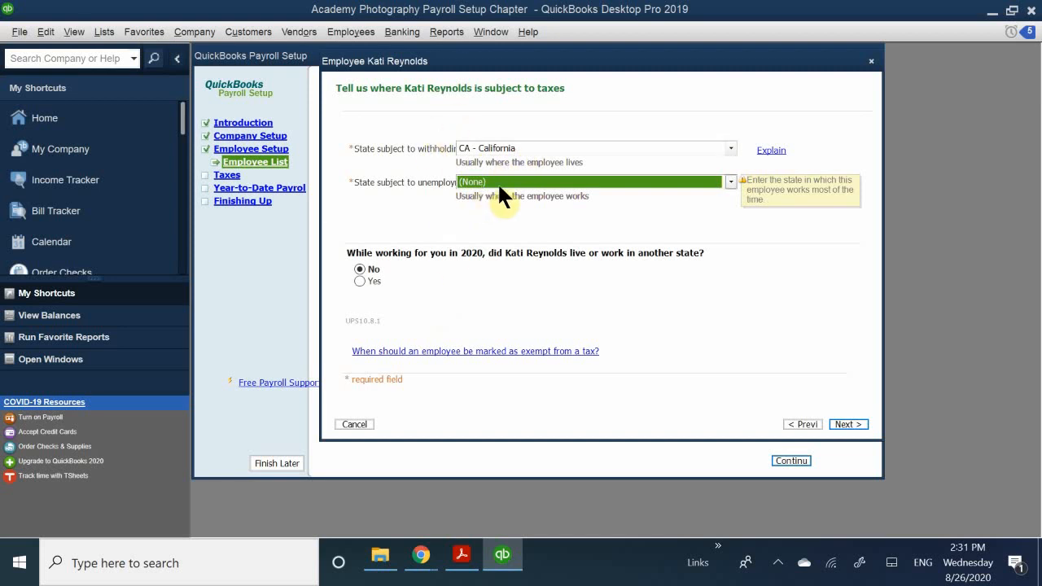
# Set the state subject to unemployment to CA - California, answer No for another state in 2020, and continue to federal tax information.
pyautogui.hotkey('shift', 'Tab')
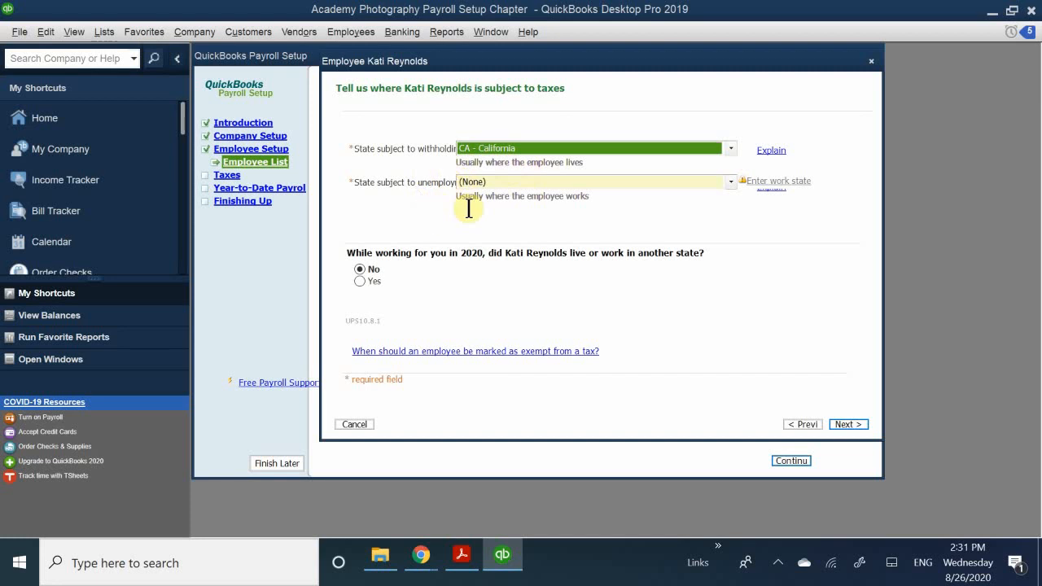
pyautogui.click(510, 181)
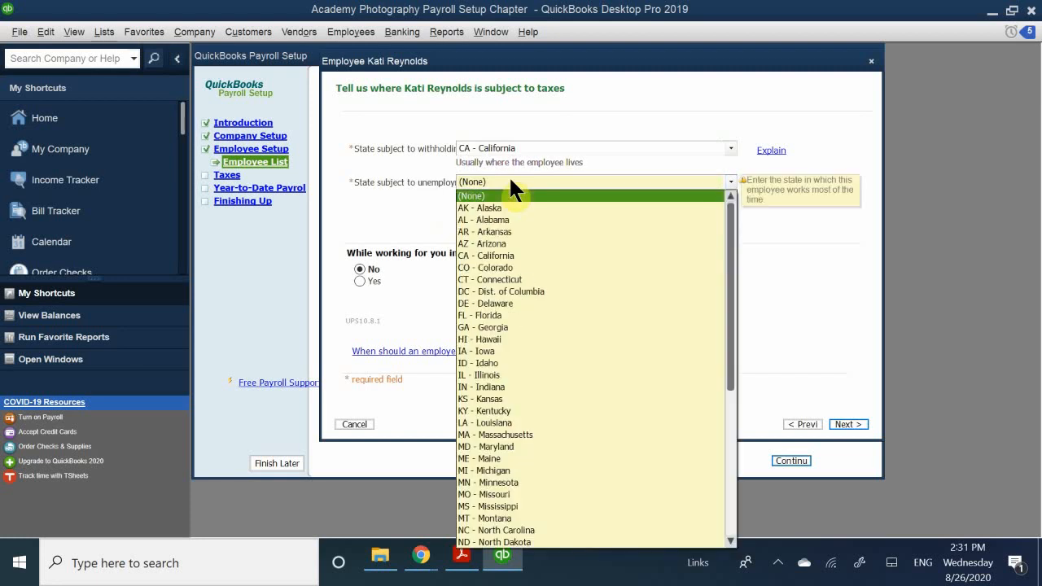
pyautogui.click(493, 252)
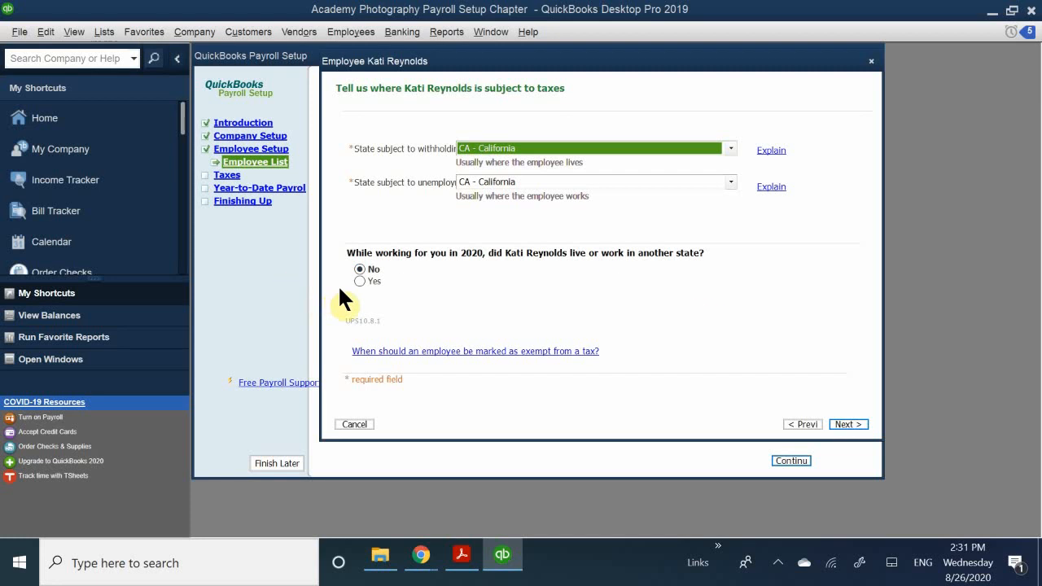
pyautogui.click(373, 268)
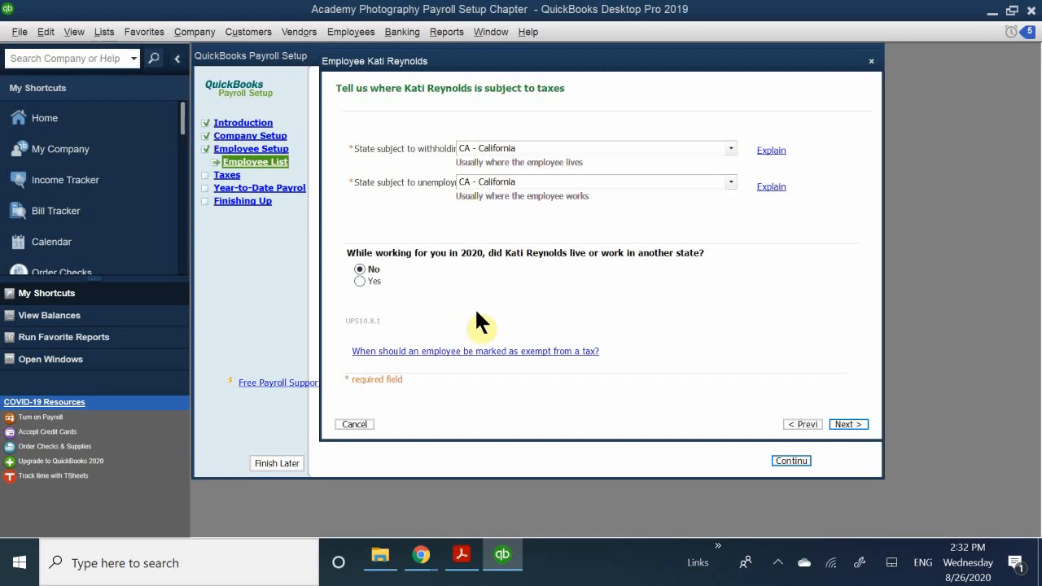
pyautogui.click(502, 148)
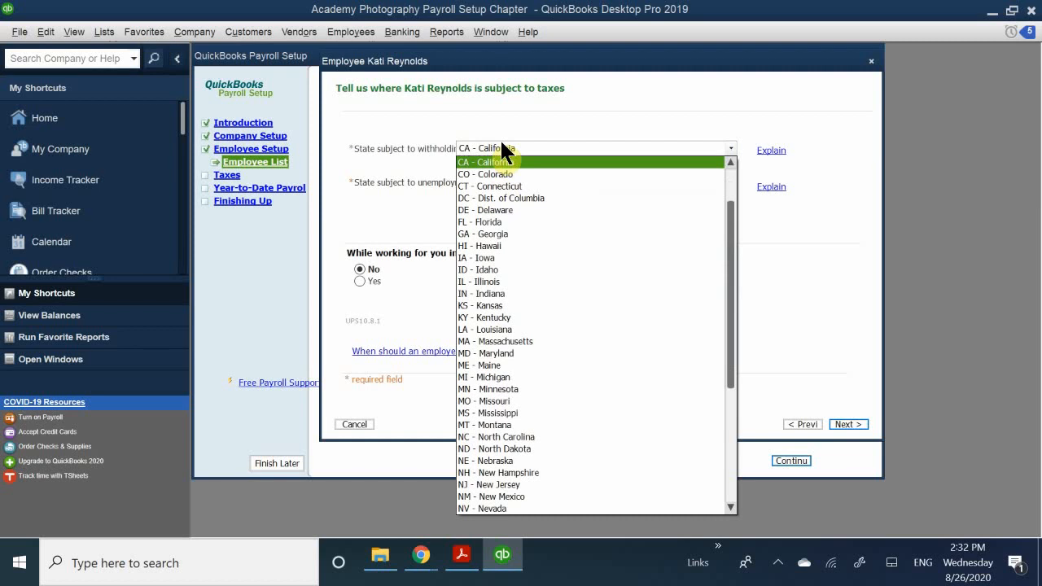
pyautogui.click(405, 172)
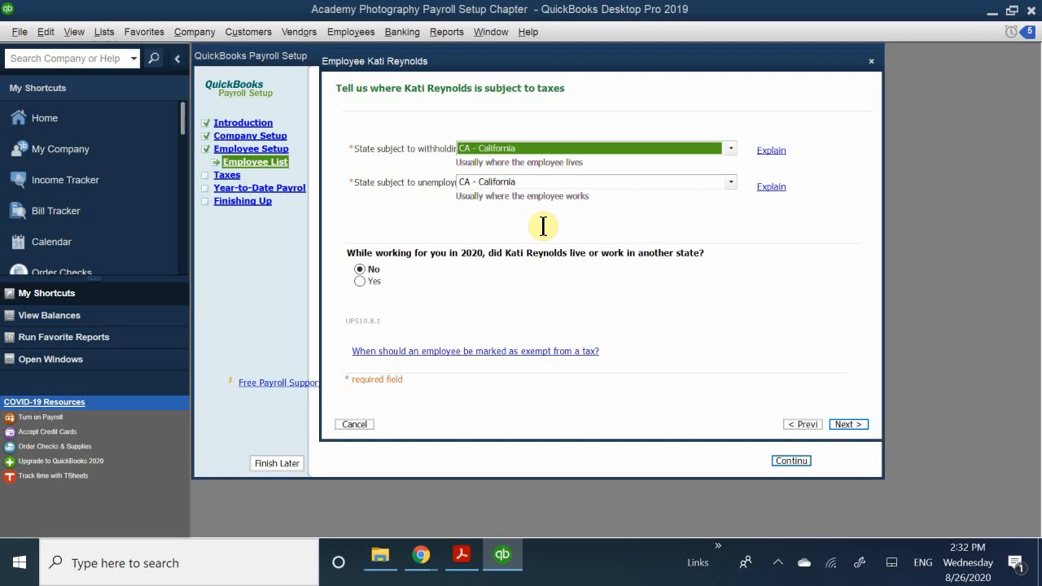
pyautogui.click(847, 424)
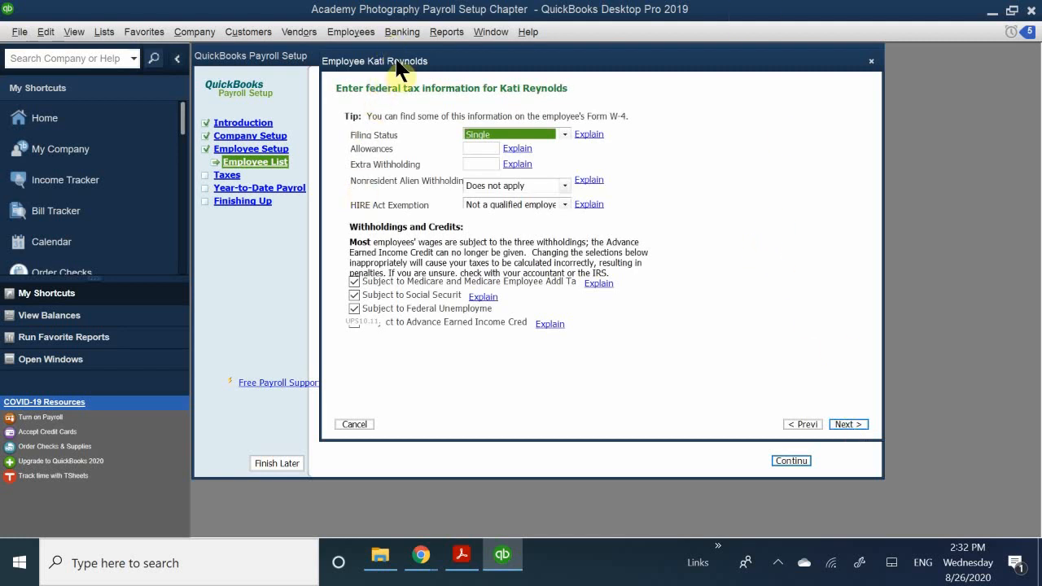
# Set the employee's federal filing status to Married with 2 allowances.
pyautogui.moveTo(397, 68); pyautogui.dragTo(398, 158)
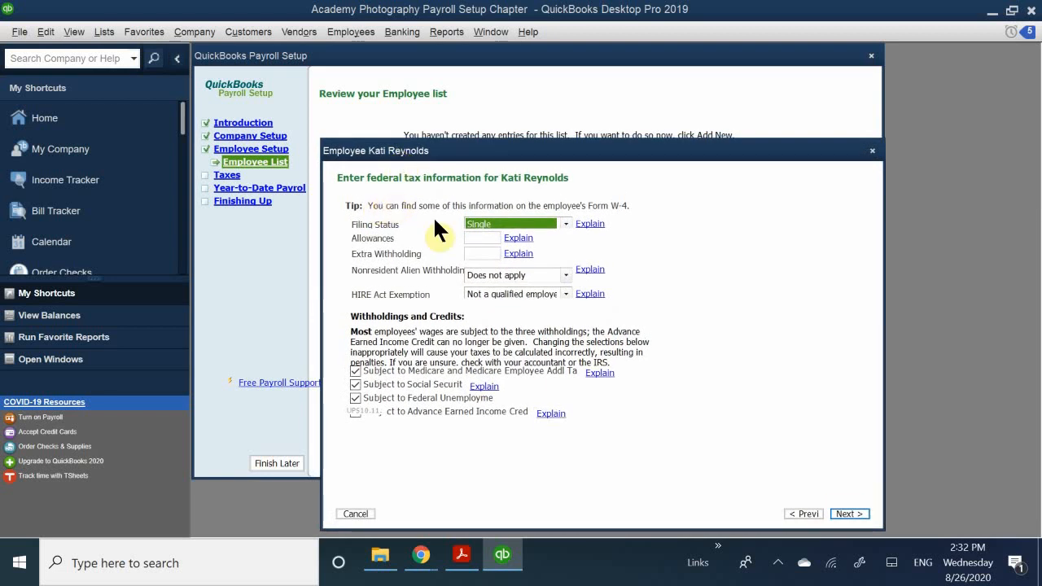
pyautogui.moveTo(491, 145); pyautogui.dragTo(480, 110)
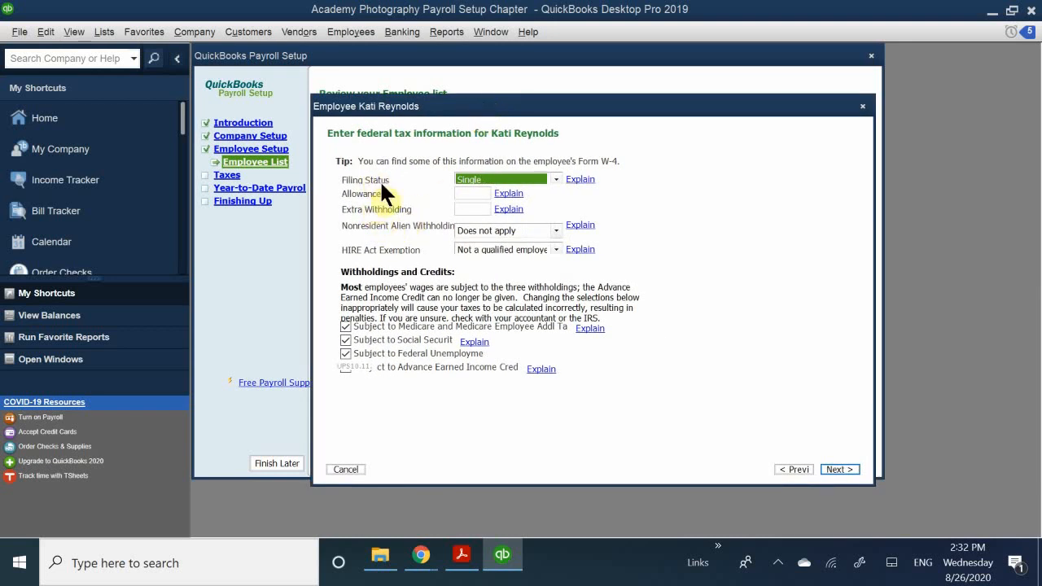
pyautogui.click(487, 175)
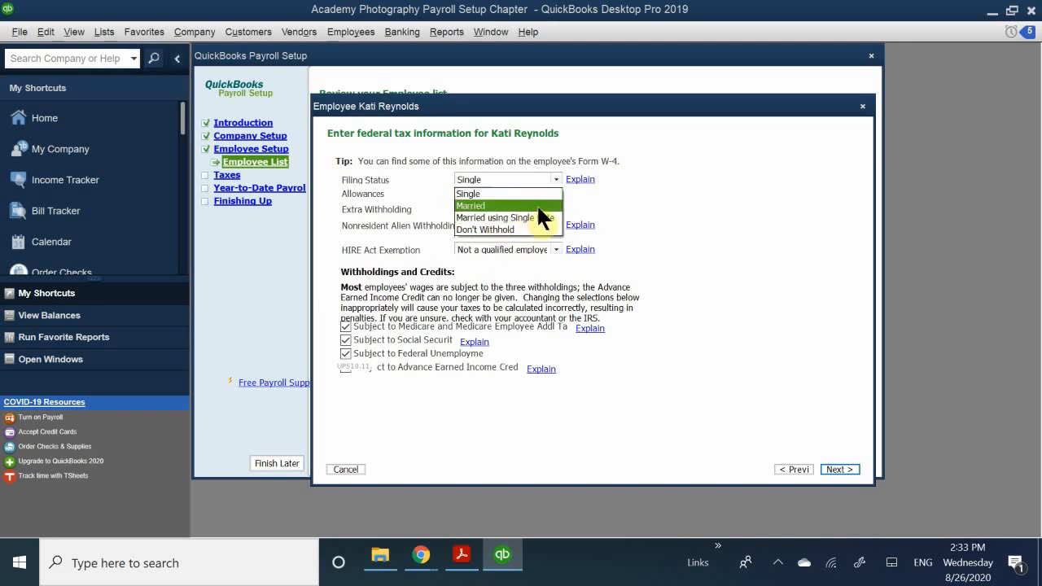
pyautogui.click(495, 205)
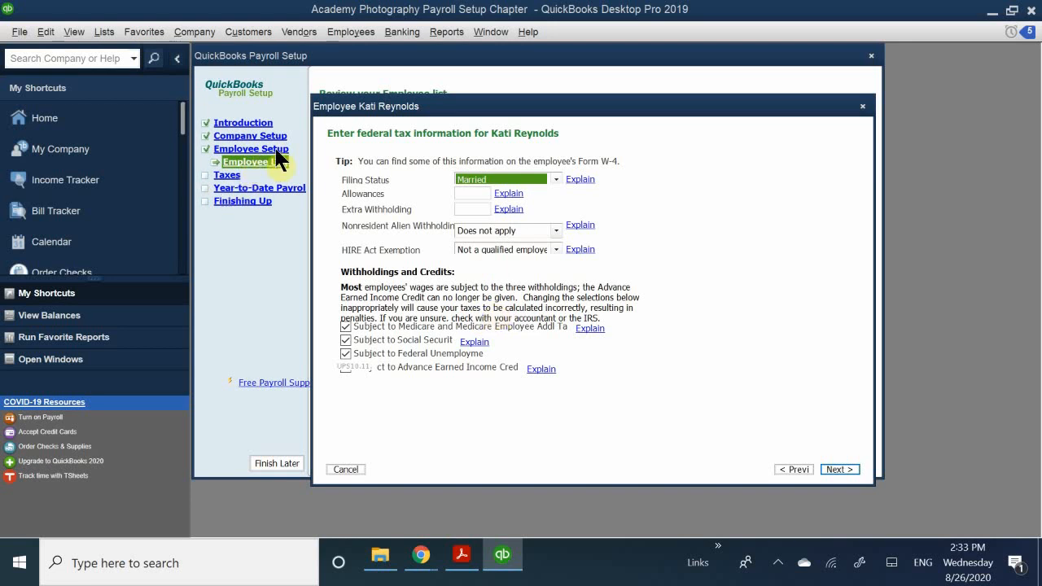
pyautogui.click(471, 195)
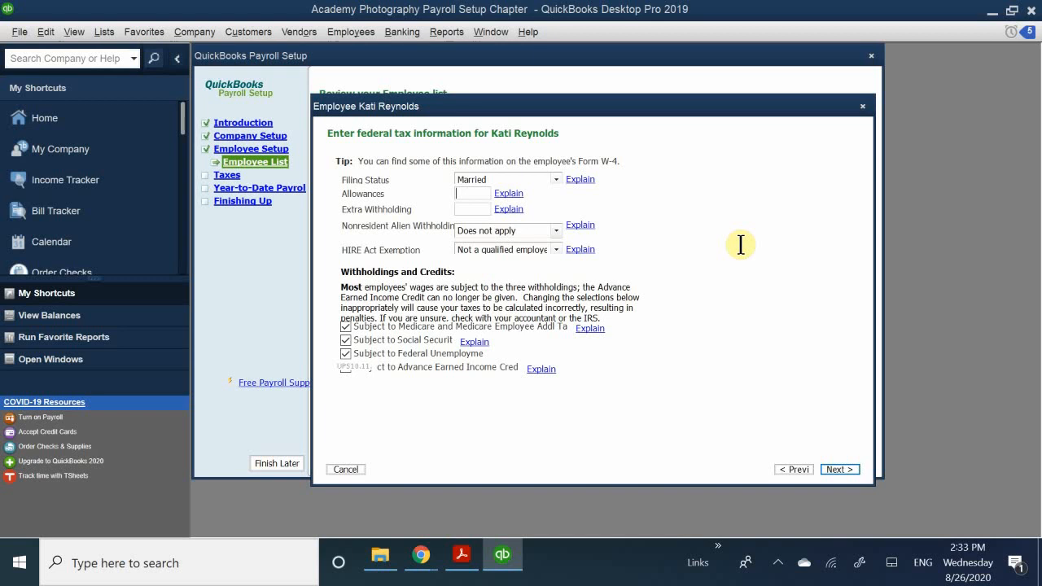
pyautogui.write('2')
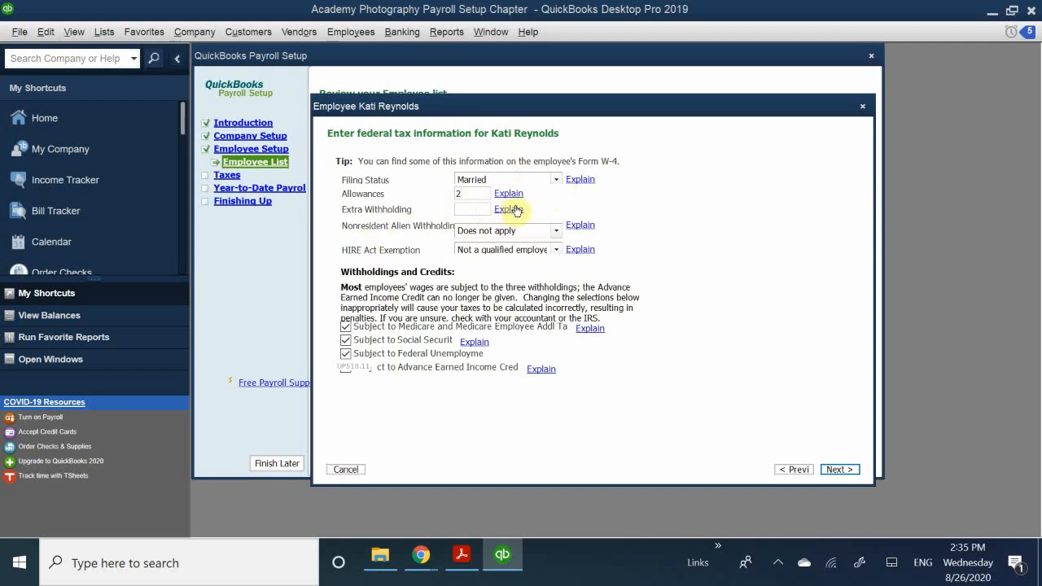
# Set extra withholding to 0, keeping nonresident alien withholding as Does not apply and the HIRE Act exemption as not a qualified employee.
pyautogui.click(474, 210)
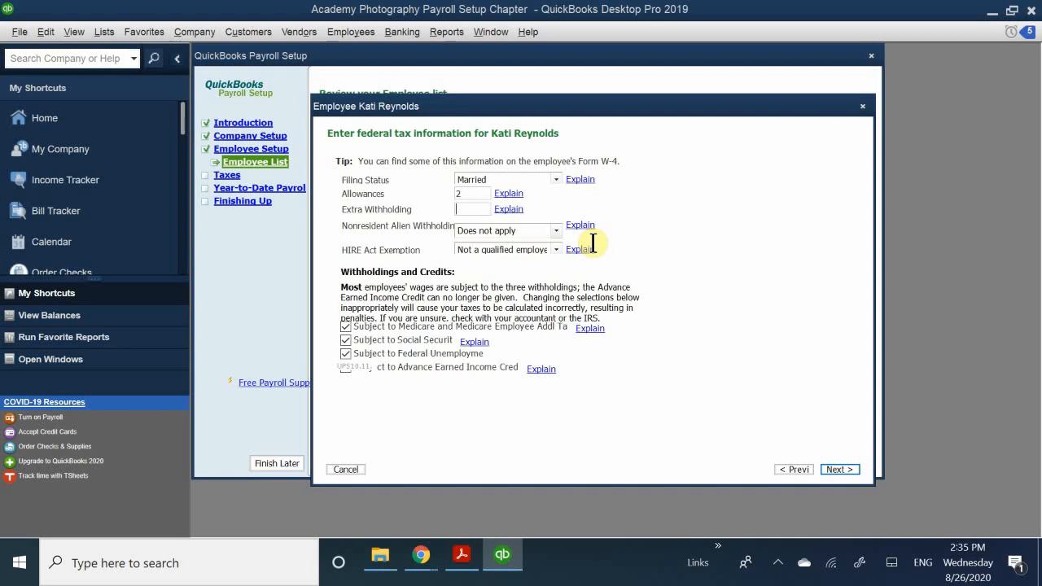
pyautogui.write('0')
pyautogui.click(557, 231)
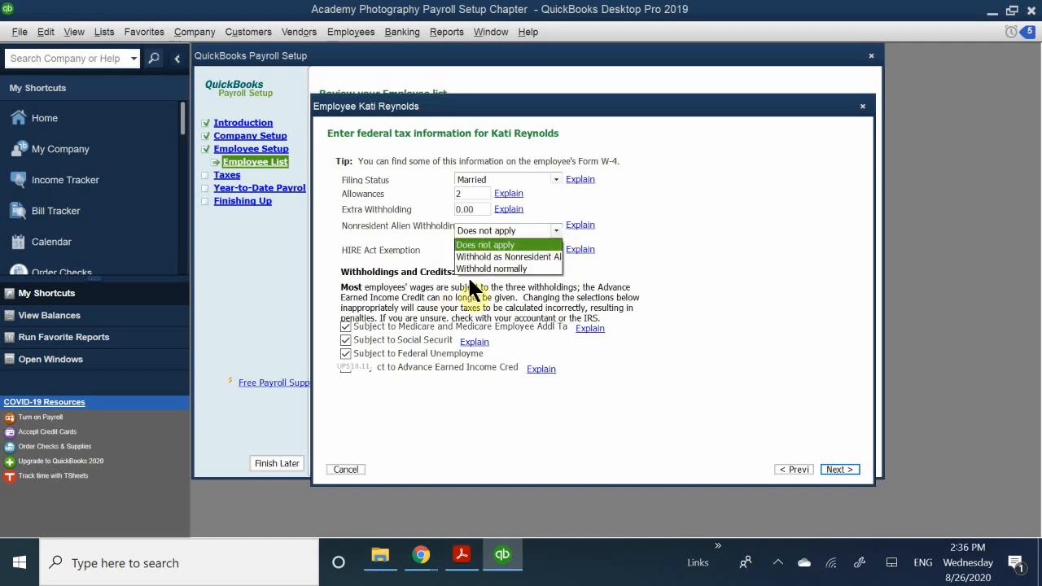
pyautogui.click(499, 234)
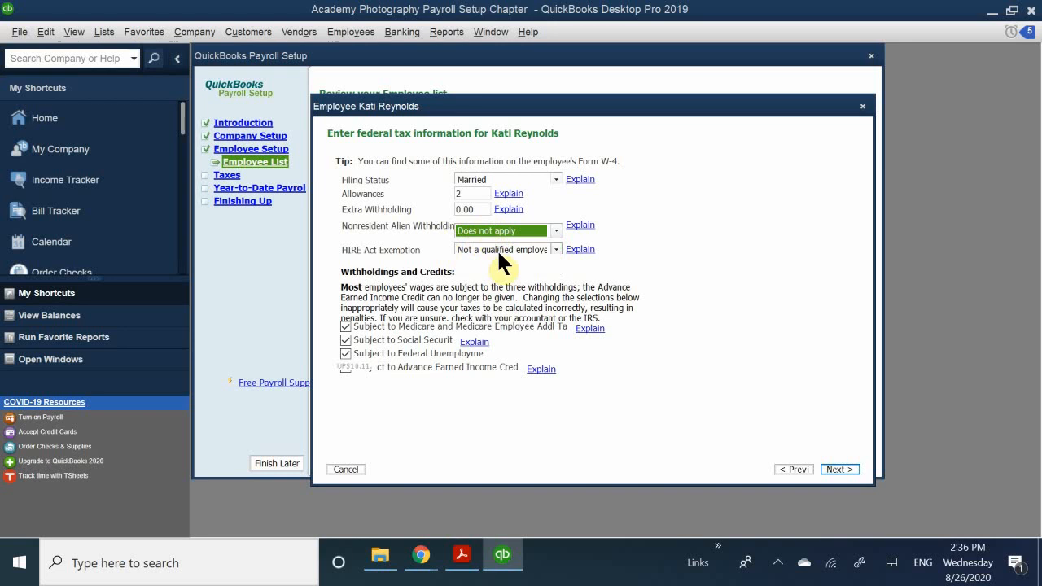
pyautogui.press('Tab')
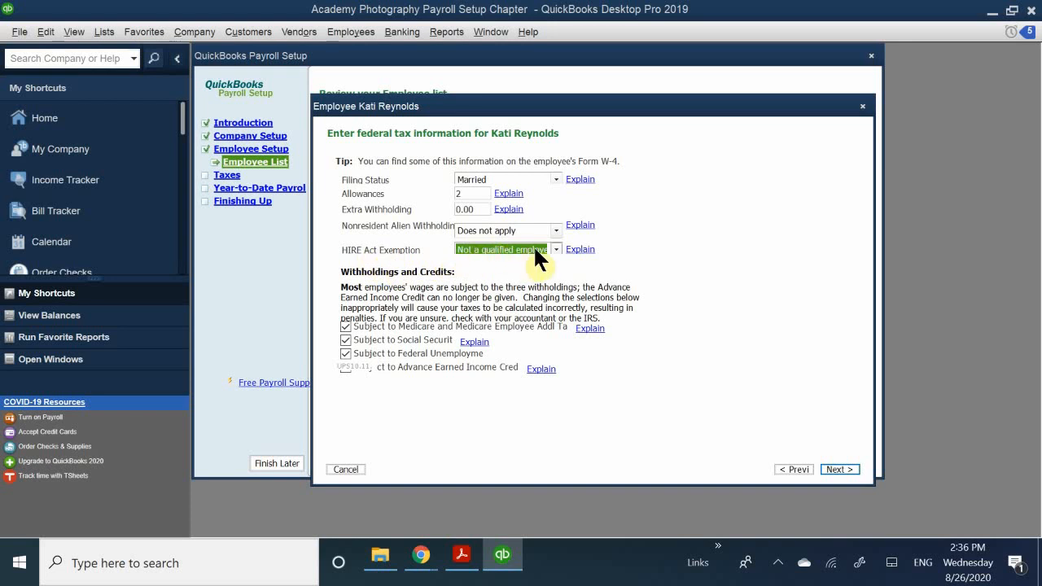
pyautogui.click(488, 269)
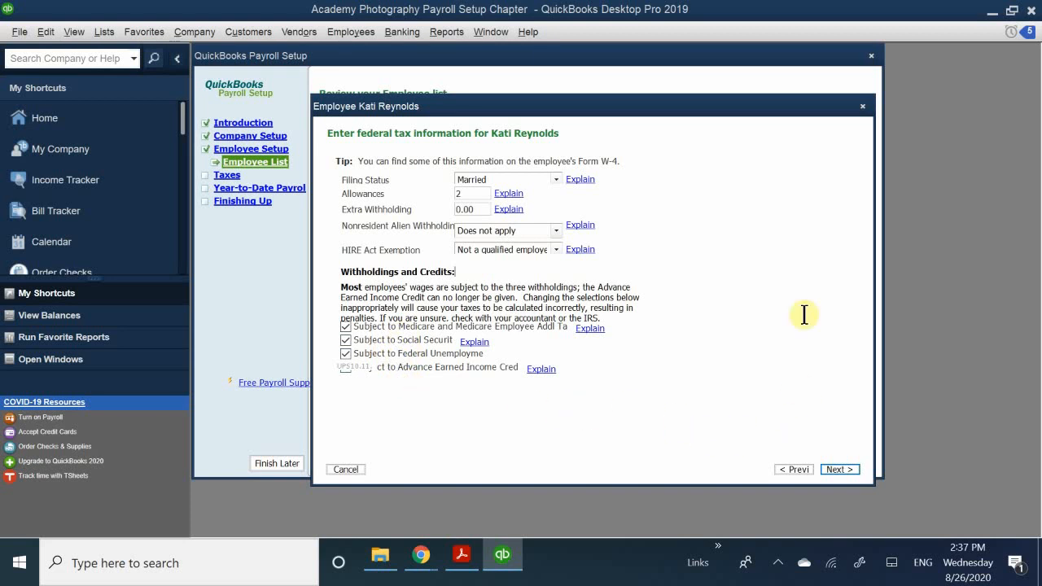
# Continue to the state tax information and set the California filing status to Married (one income) with 2 regular withholding allowances.
pyautogui.moveTo(629, 107); pyautogui.dragTo(650, 87)
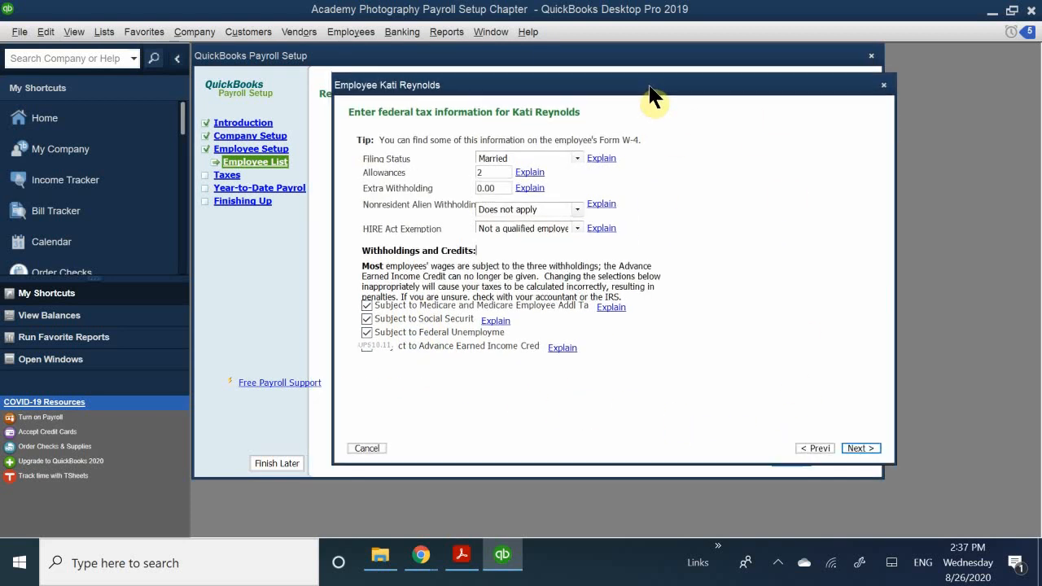
pyautogui.click(862, 449)
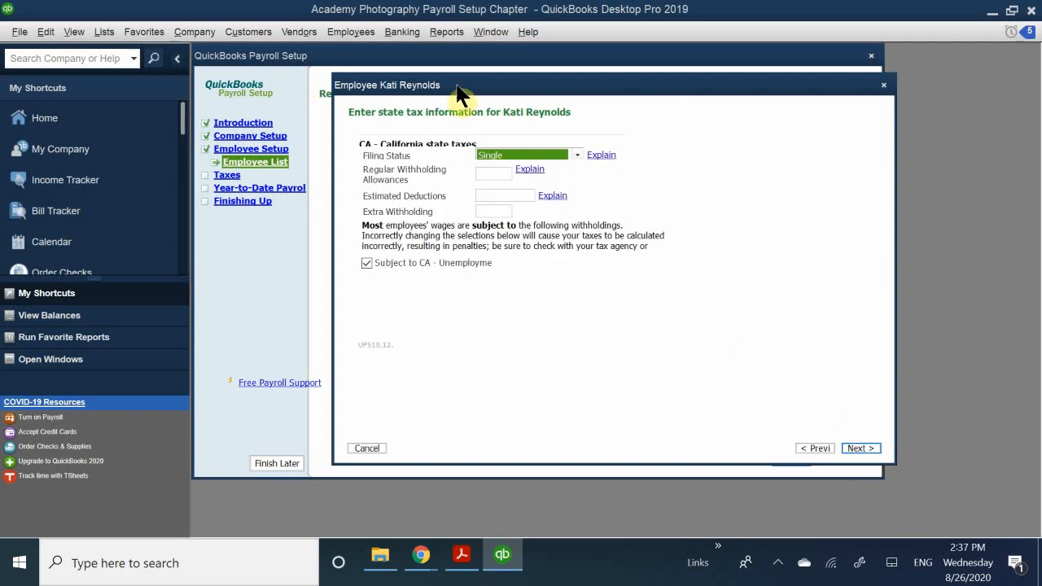
pyautogui.moveTo(457, 94); pyautogui.dragTo(446, 185)
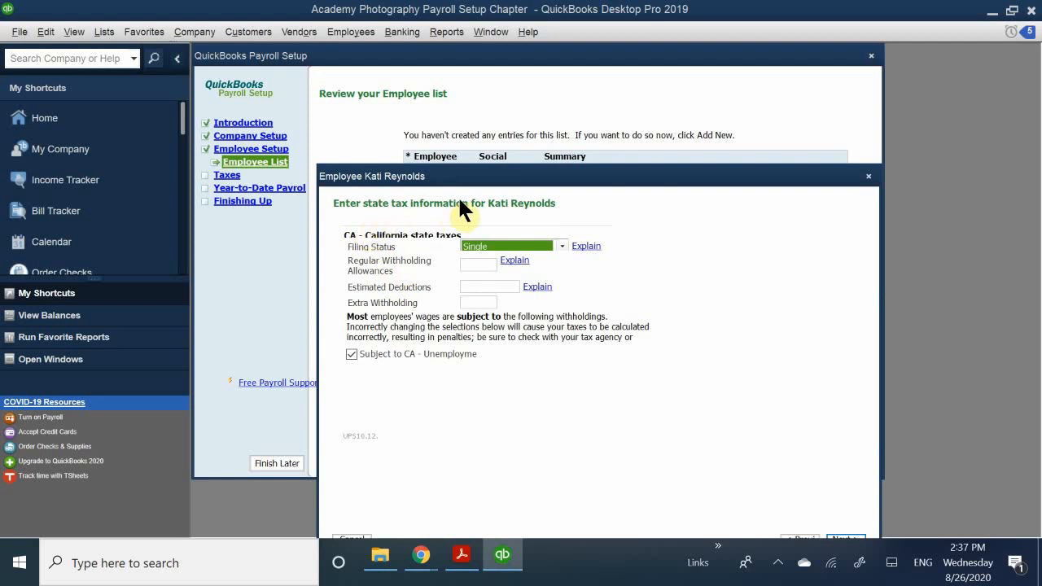
pyautogui.click(491, 244)
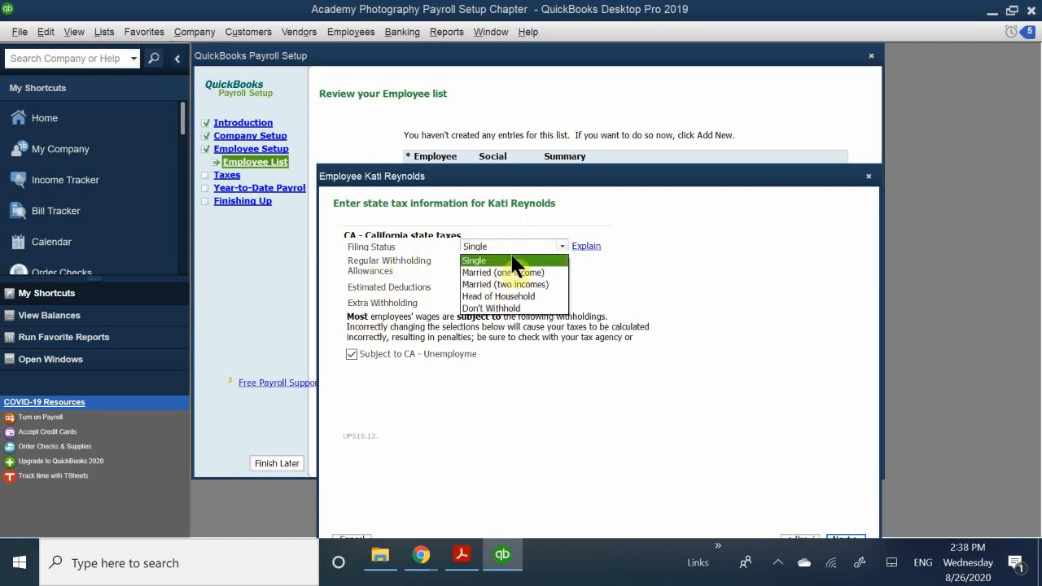
pyautogui.click(512, 261)
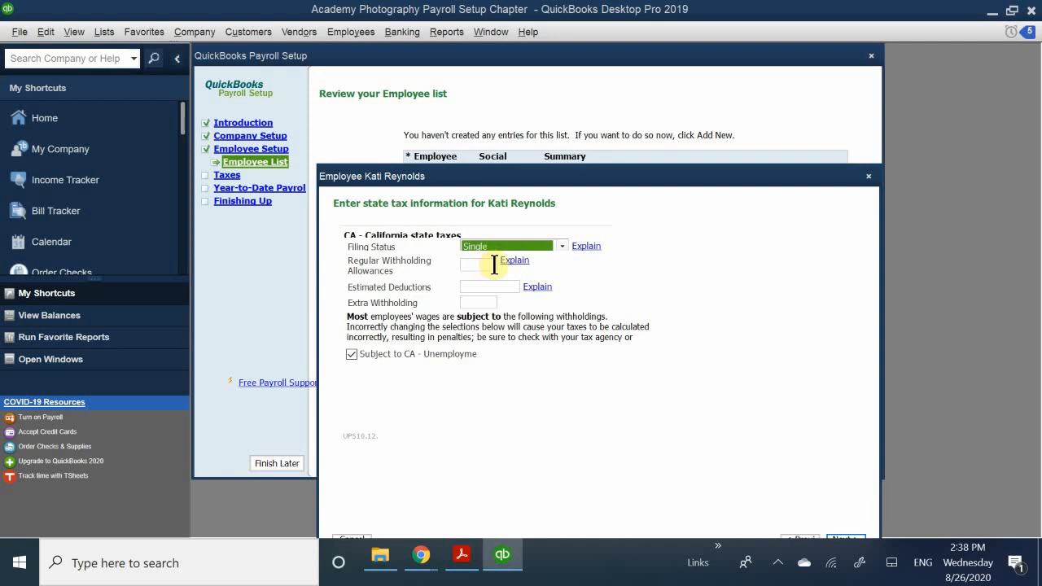
pyautogui.click(478, 264)
pyautogui.write('2')
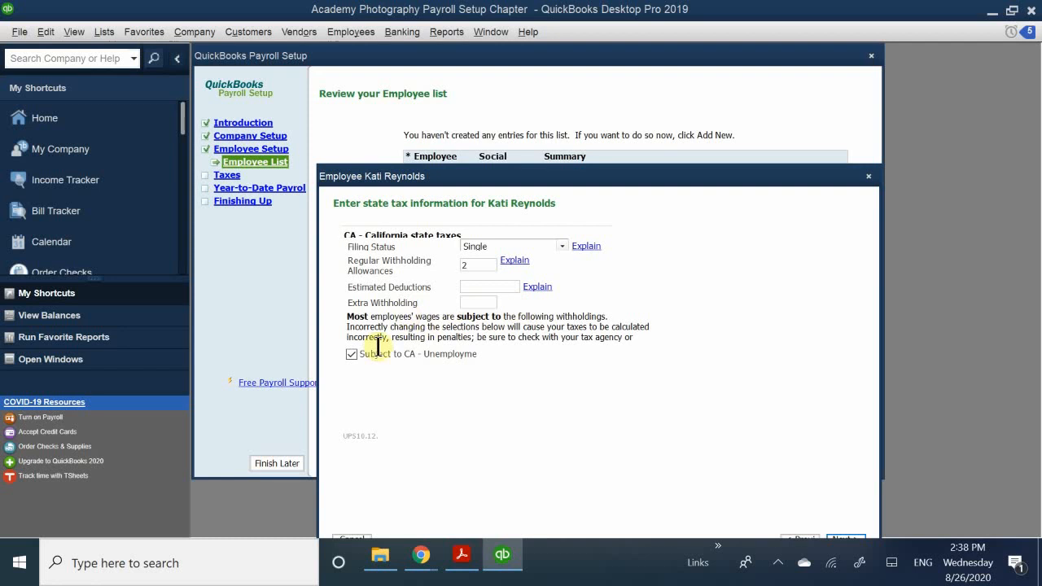
pyautogui.click(463, 287)
pyautogui.click(484, 244)
pyautogui.click(505, 272)
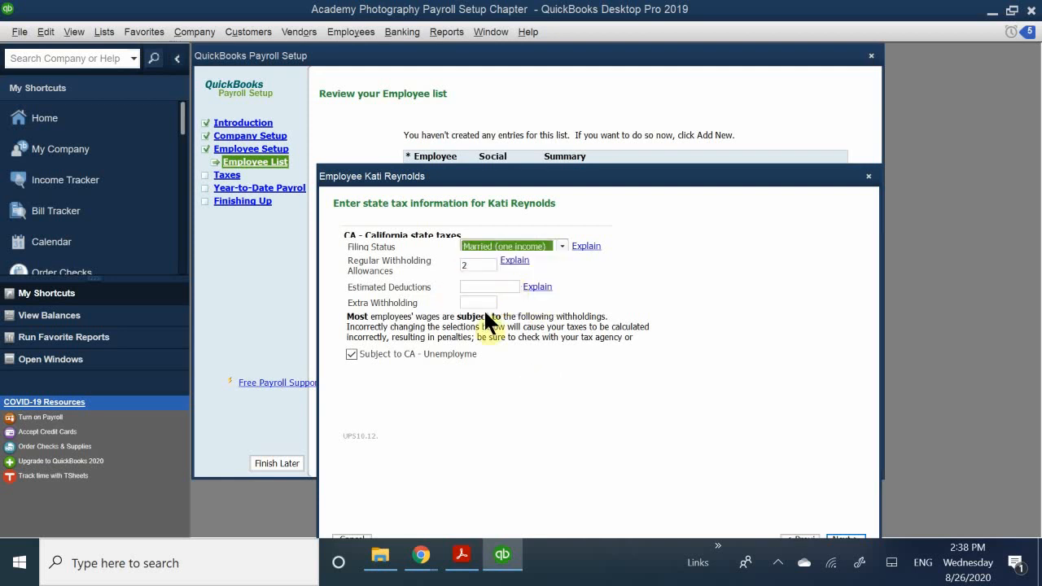
# Set California estimated deductions and extra withholding to 0, and continue to the additional state tax information.
pyautogui.click(449, 281)
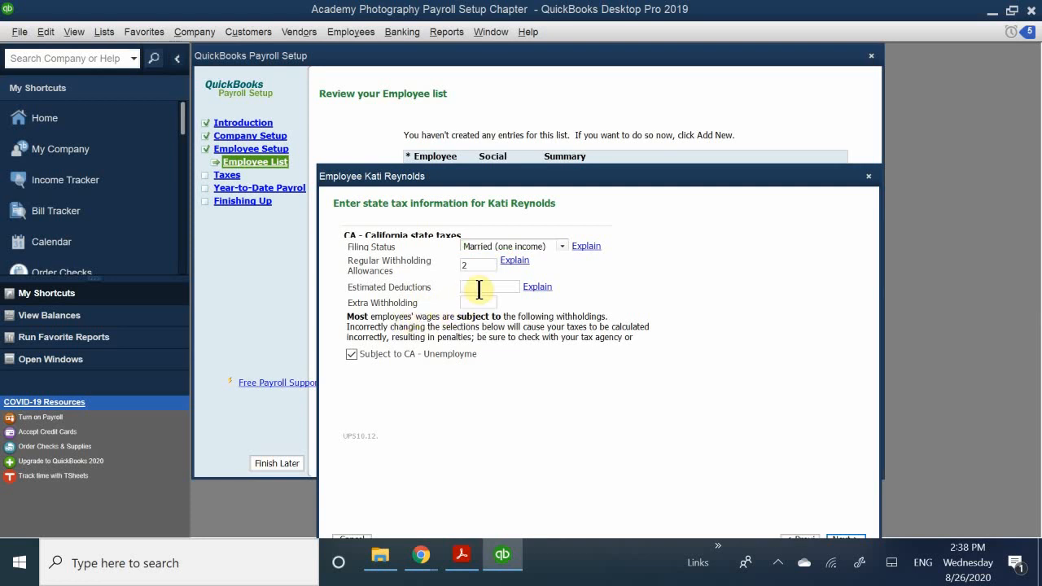
pyautogui.click(477, 302)
pyautogui.write('0')
pyautogui.click(484, 287)
pyautogui.write('0')
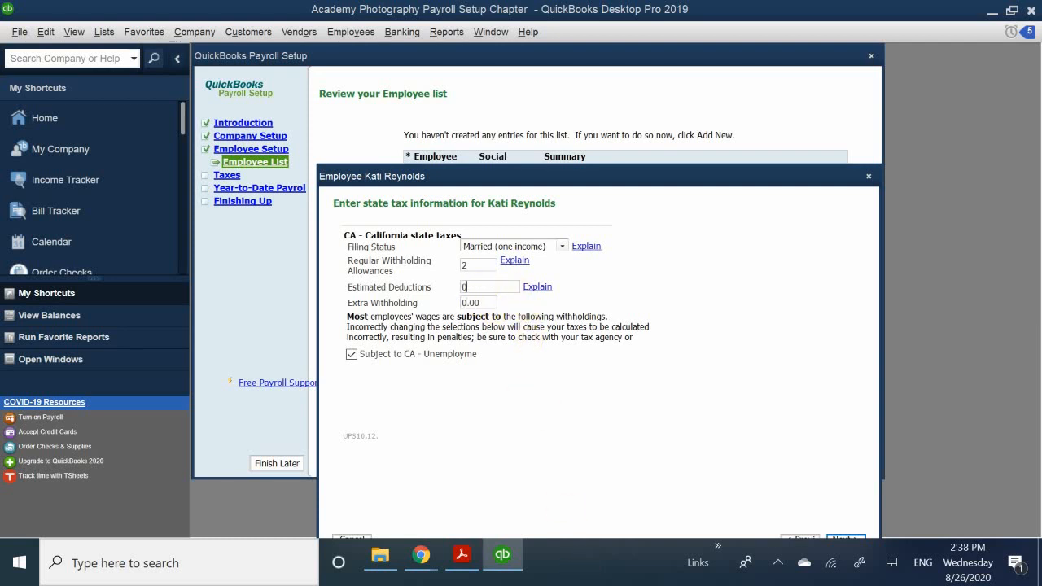
pyautogui.moveTo(500, 177); pyautogui.dragTo(509, 67)
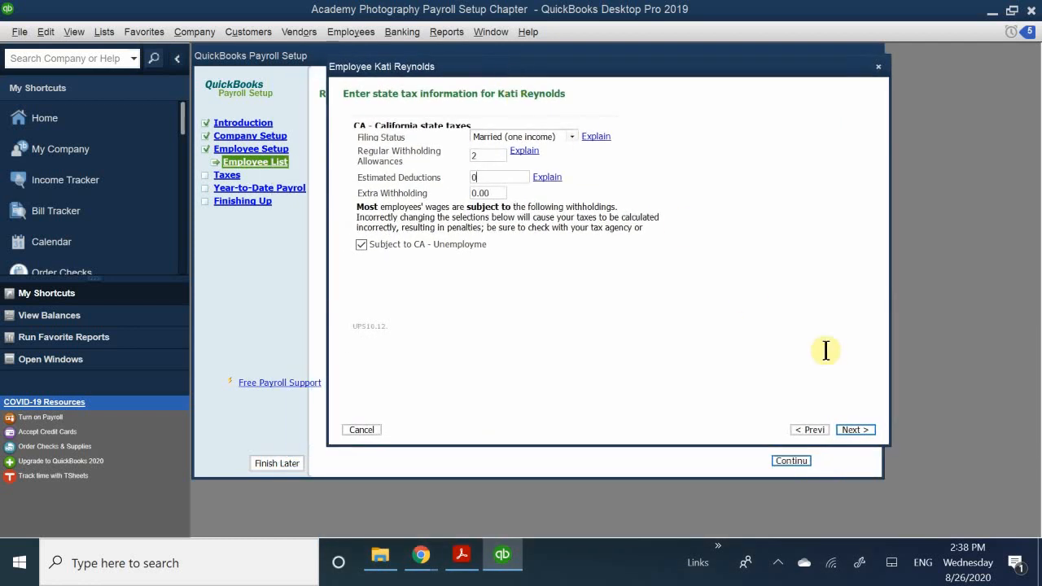
pyautogui.click(856, 430)
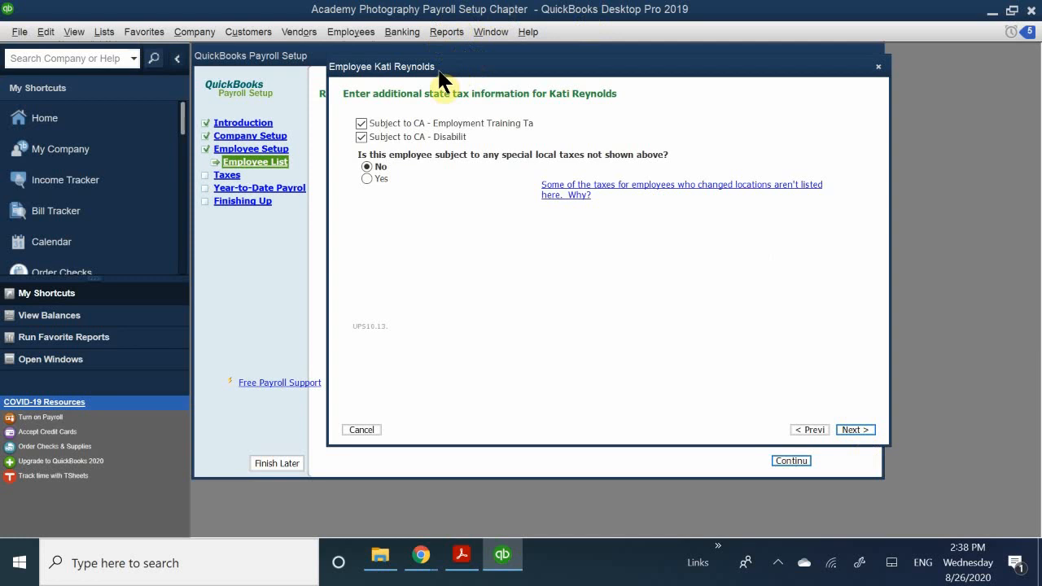
# Keep the employee subject to CA employment training tax and disability with No special local taxes, and continue to the wage plan page.
pyautogui.moveTo(440, 71); pyautogui.dragTo(451, 182)
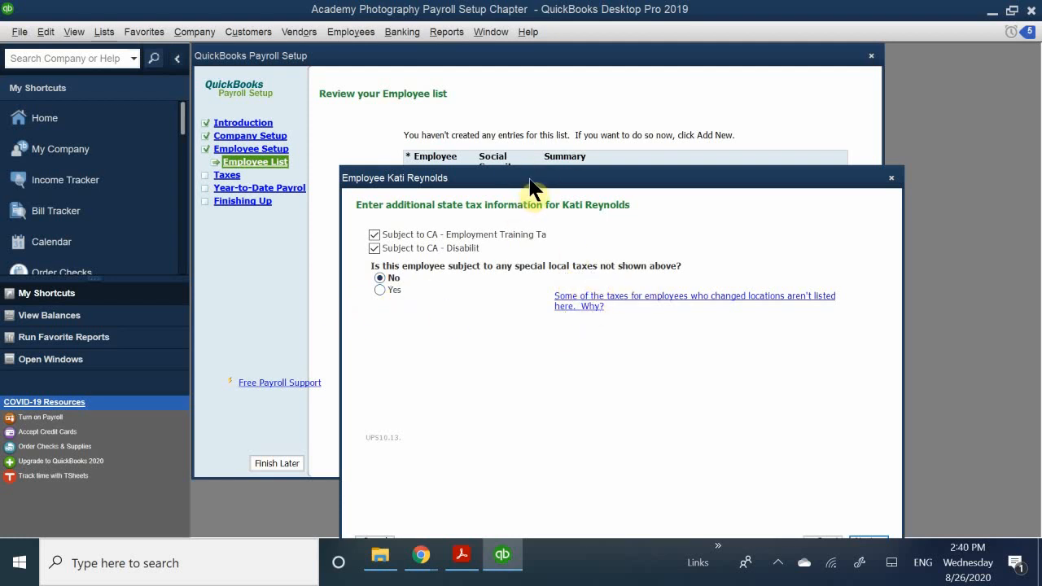
pyautogui.moveTo(529, 178); pyautogui.dragTo(504, 76)
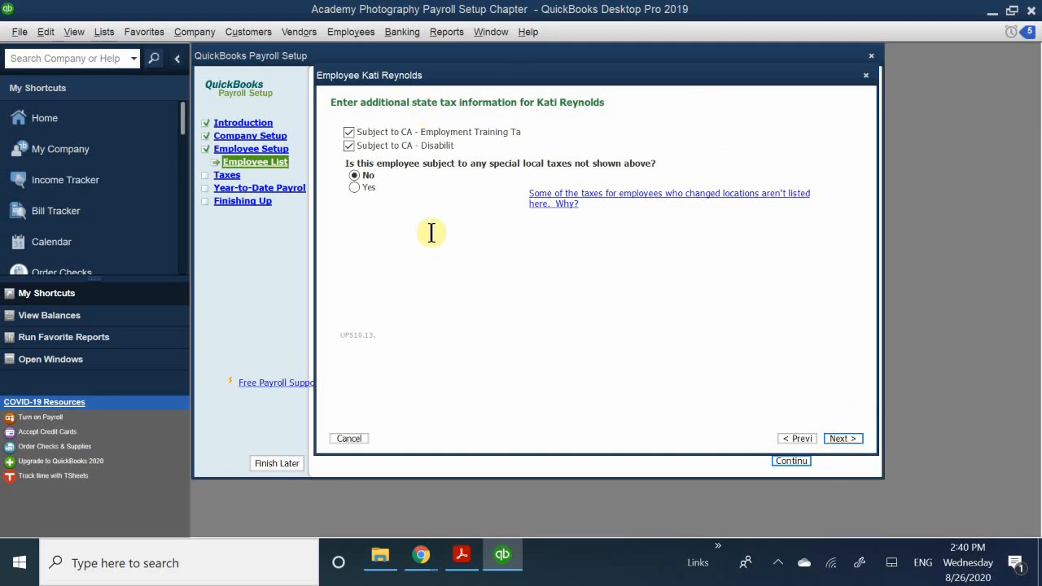
pyautogui.click(842, 439)
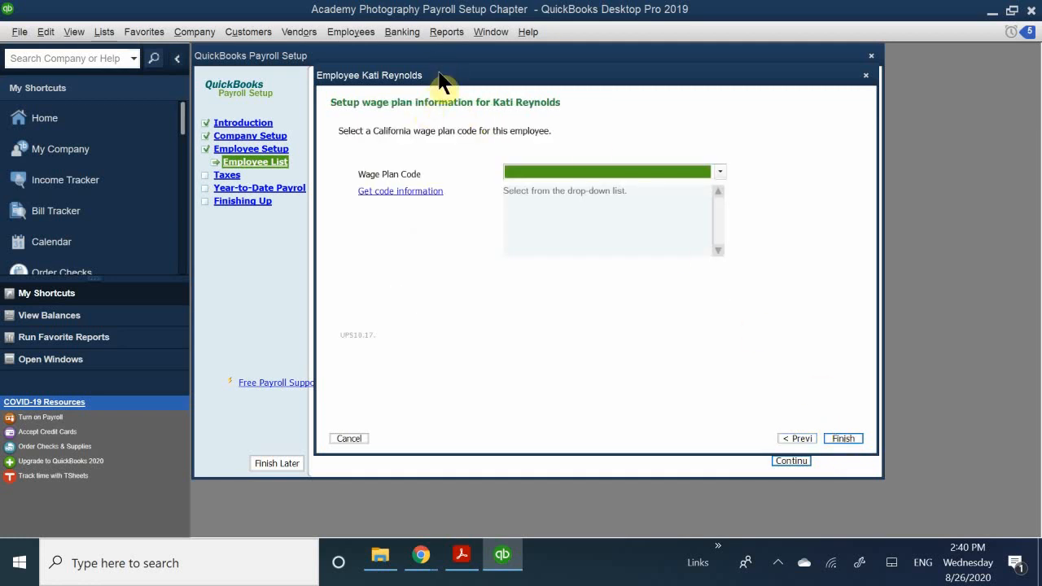
# Set the wage plan code to S (State Plan For Both UI and DI), finish the employee setup and continue to the payroll taxes section.
pyautogui.moveTo(434, 88); pyautogui.dragTo(440, 217)
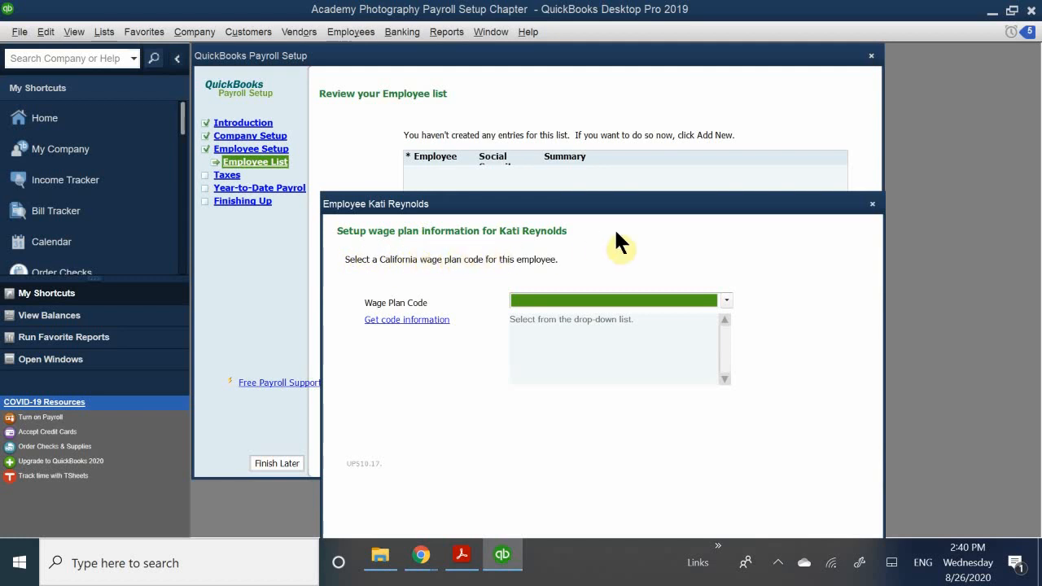
pyautogui.moveTo(505, 205); pyautogui.dragTo(507, 172)
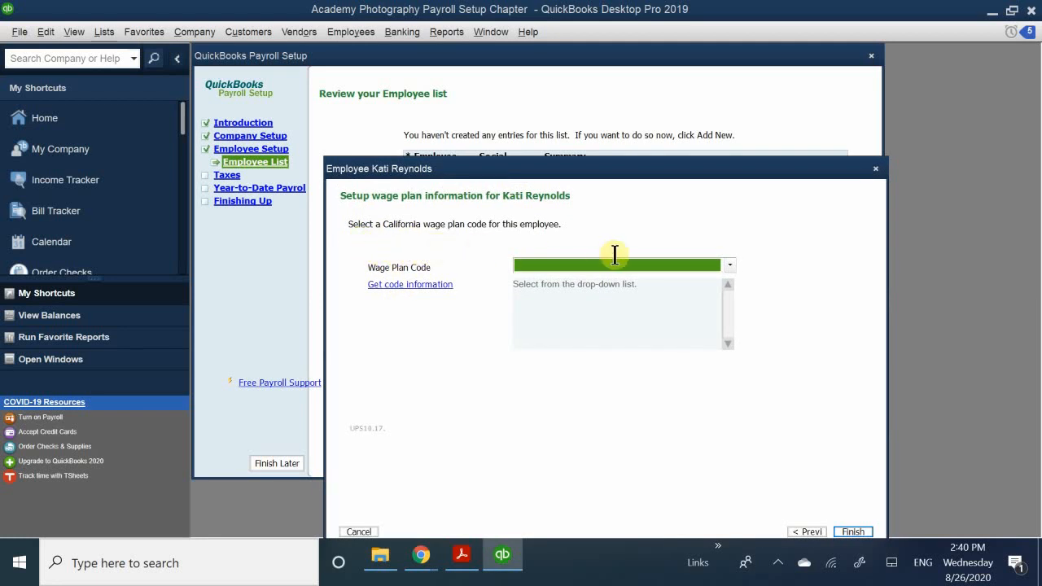
pyautogui.click(554, 264)
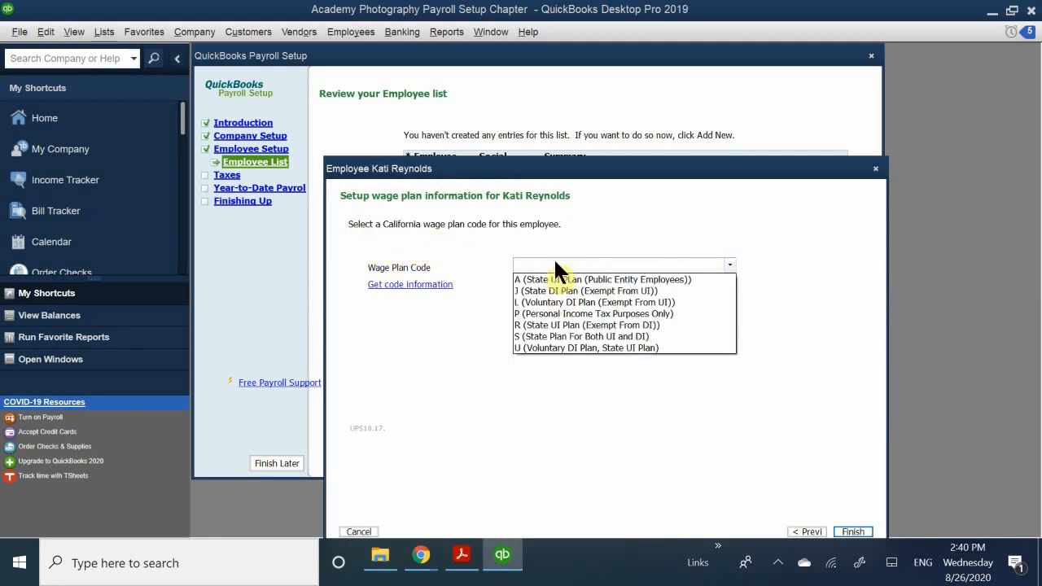
pyautogui.click(535, 336)
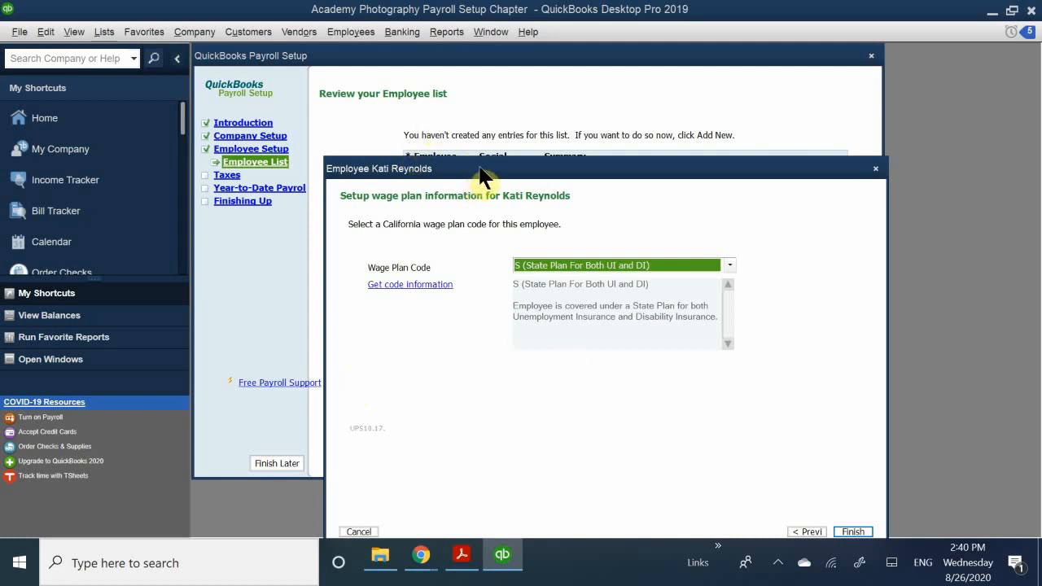
pyautogui.moveTo(484, 169); pyautogui.dragTo(464, 109)
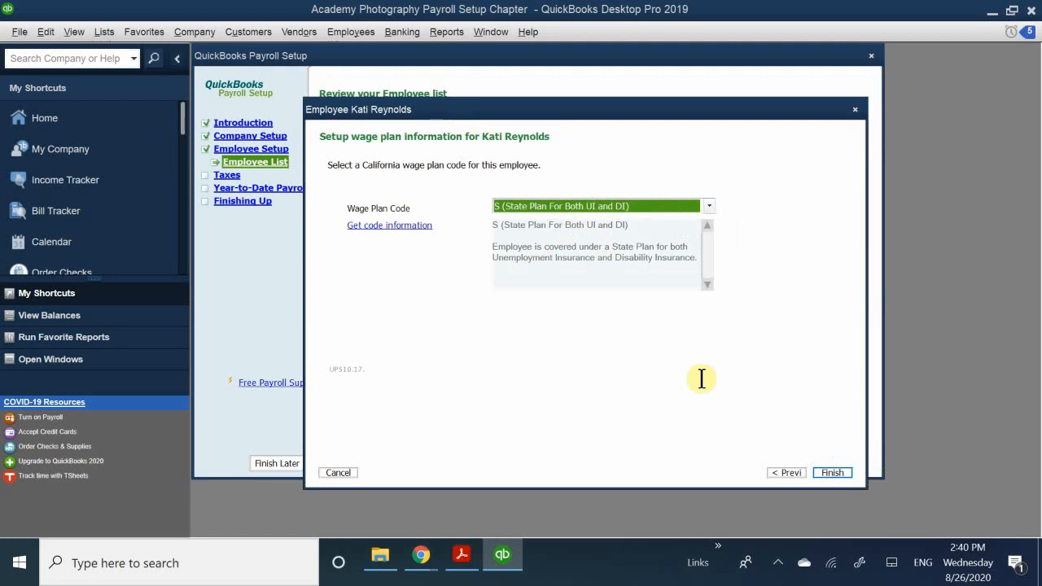
pyautogui.click(841, 470)
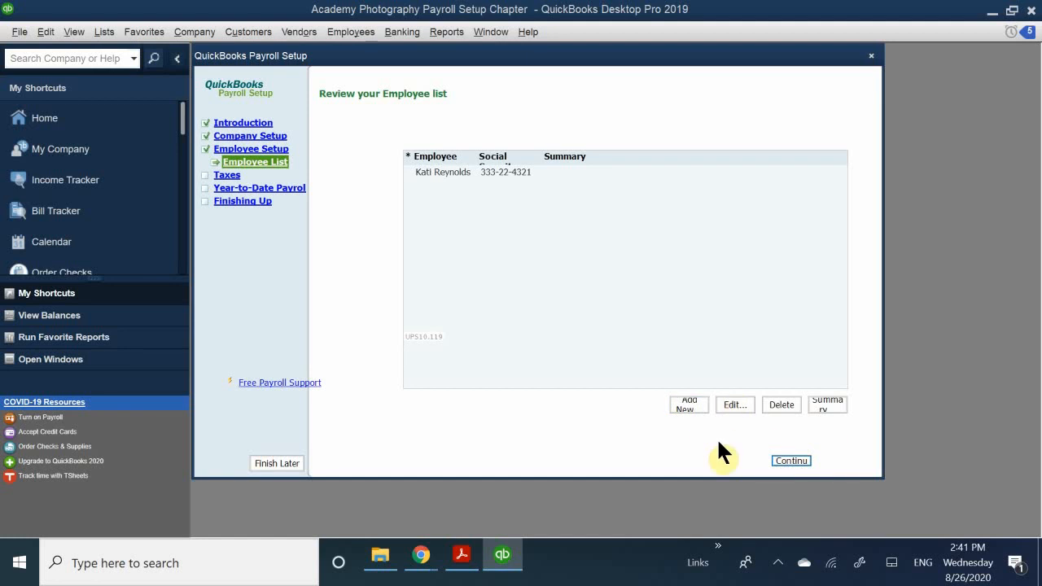
pyautogui.click(793, 460)
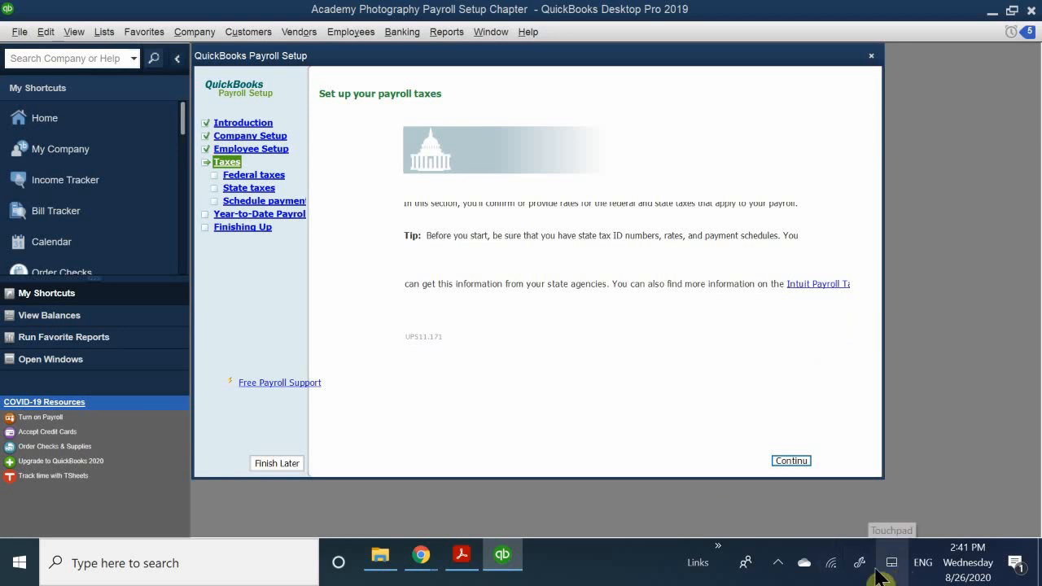
pyautogui.hotkey('alt', 'Tab')
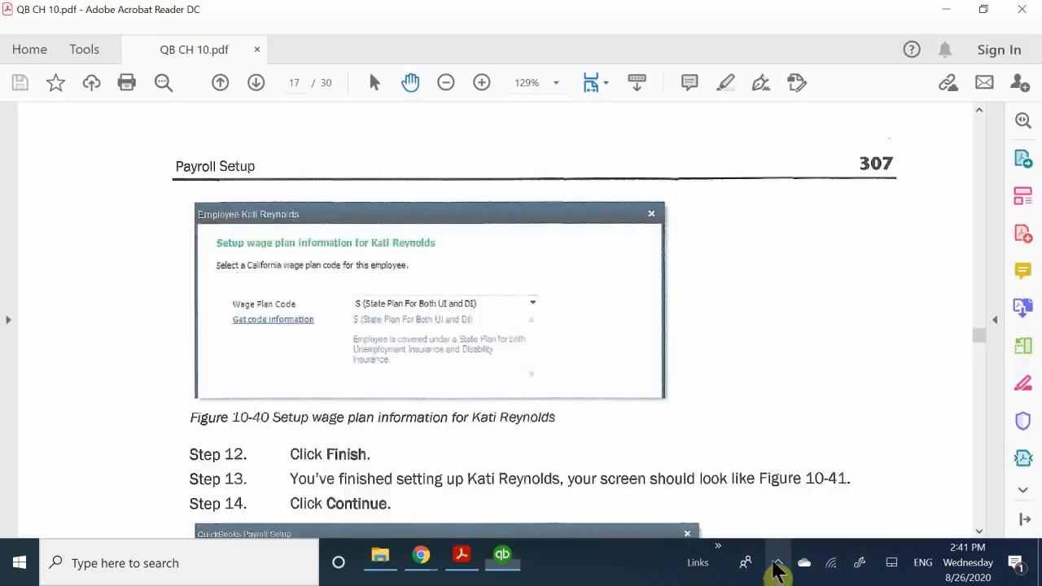
pyautogui.click(778, 565)
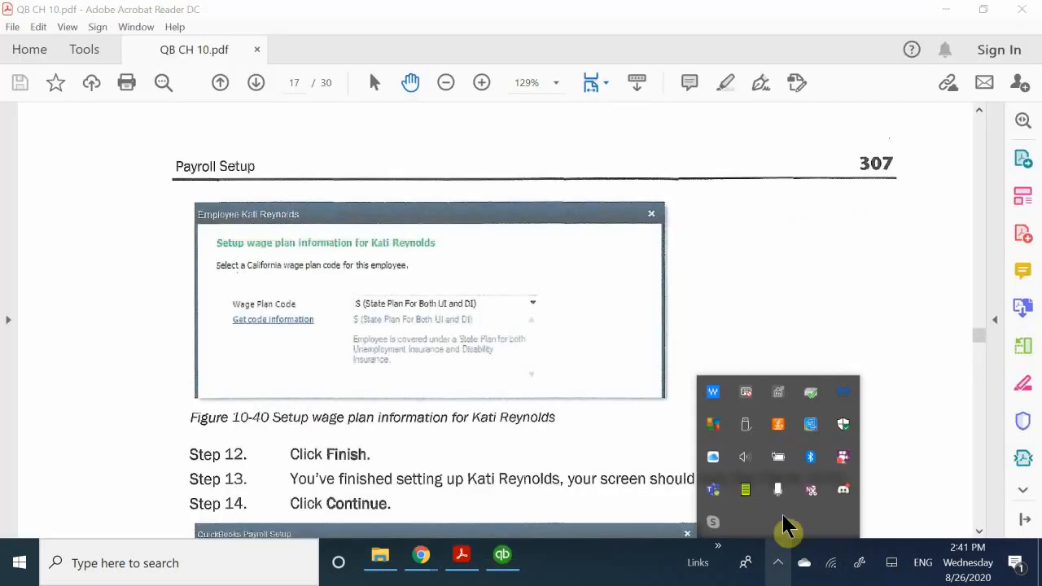
pyautogui.rightClick(841, 460)
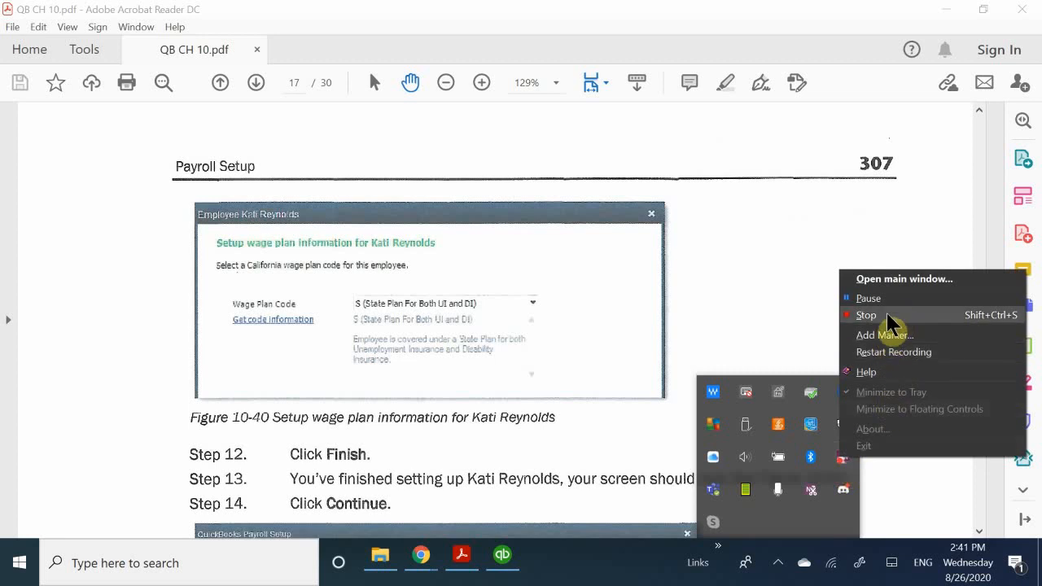